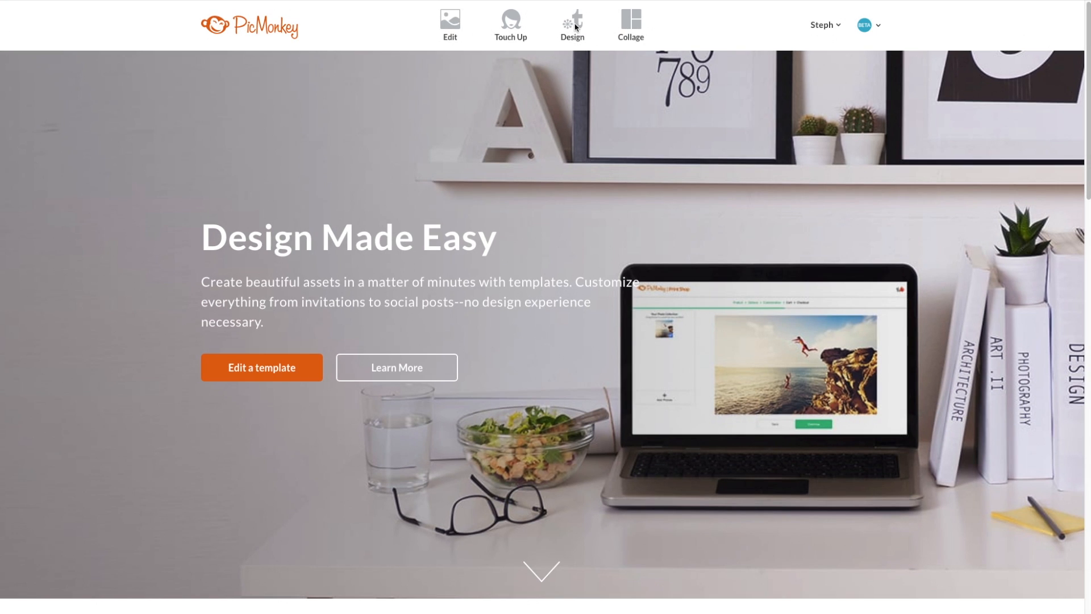
# Step: Start a new design on a blank YouTube Thumbnail canvas from the template library
pyautogui.click(575, 26)
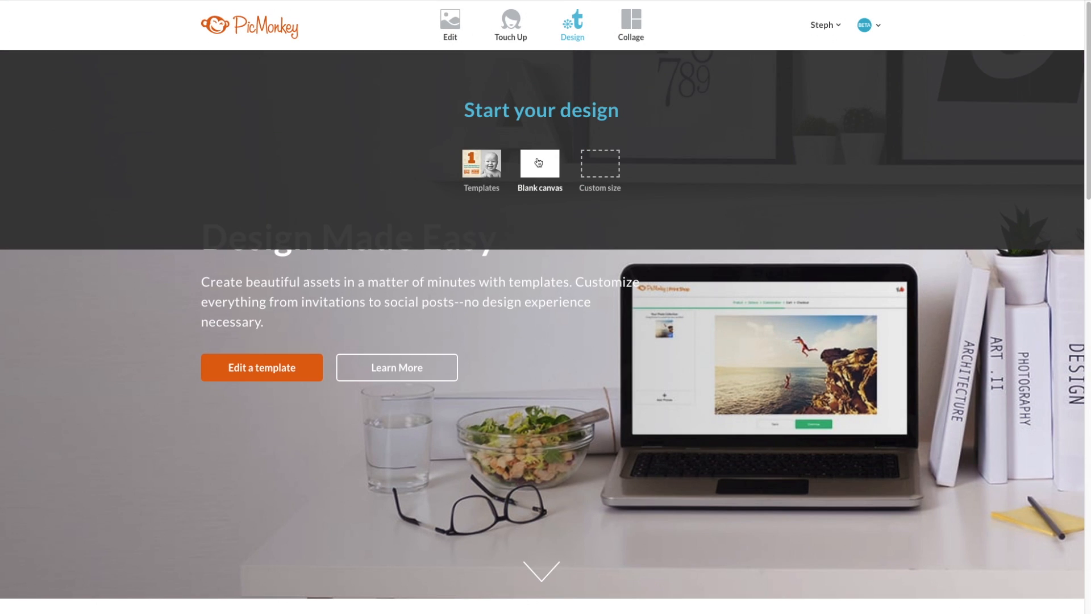
pyautogui.click(536, 164)
pyautogui.scroll(-10, 584, 250)
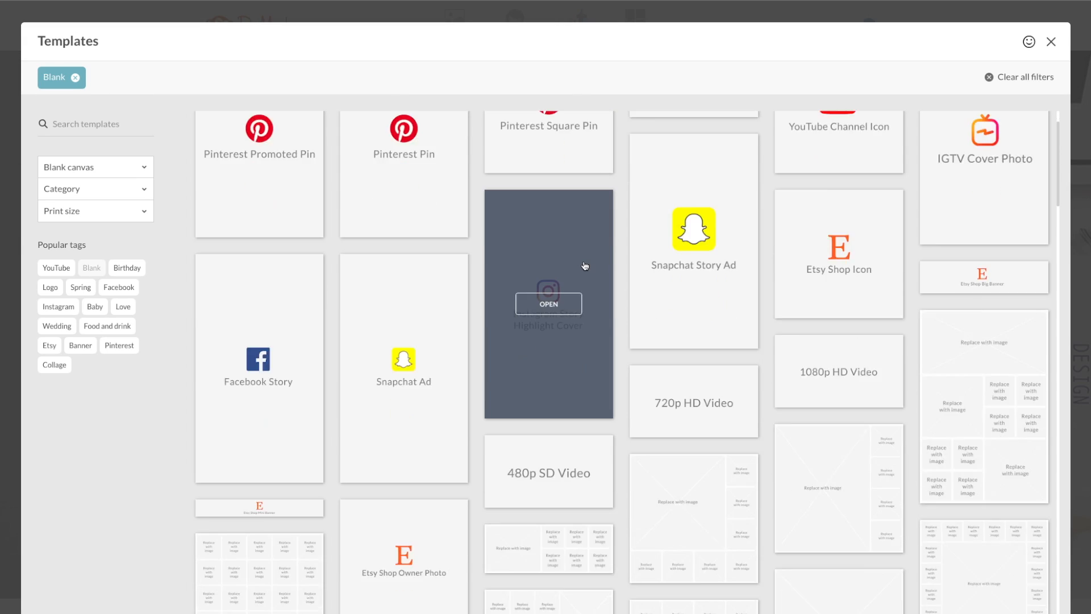
pyautogui.scroll(-15, 582, 257)
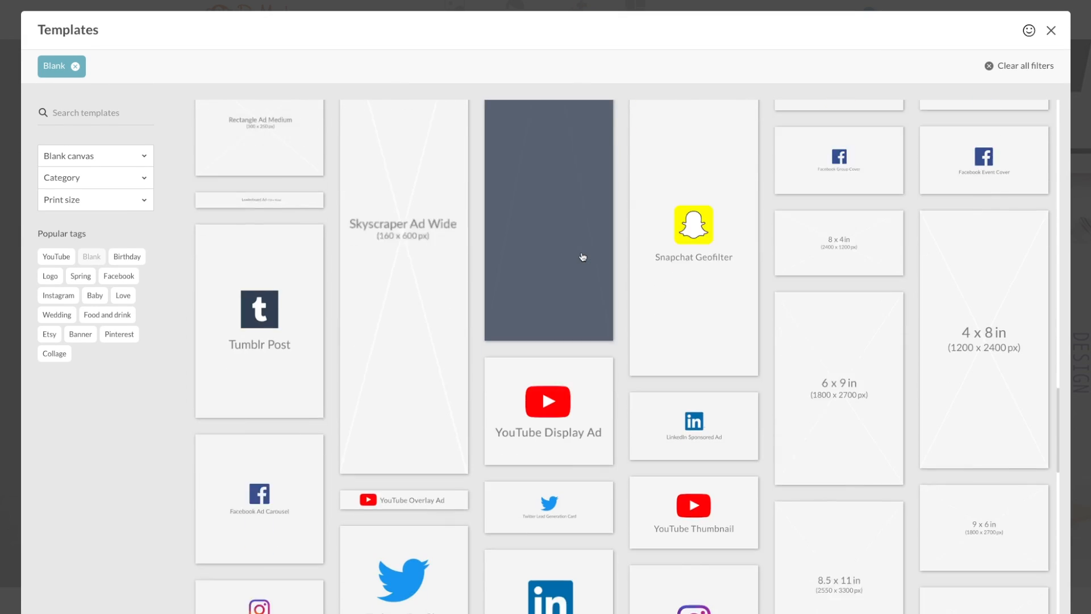
pyautogui.click(693, 403)
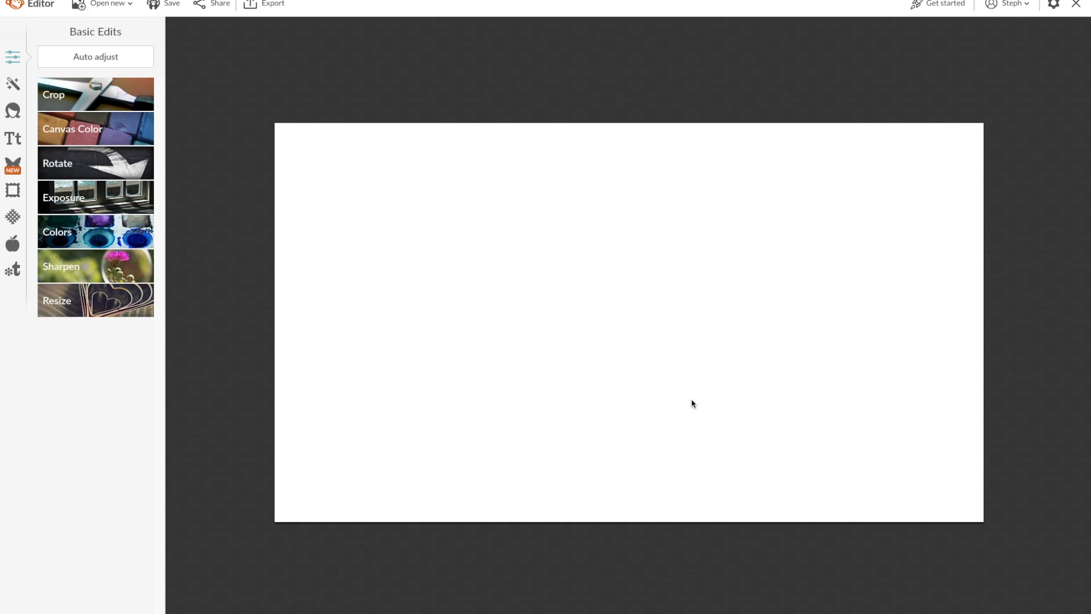
# Step: Open the Screenshot 2018 PNG portrait photo from the computer for editing
pyautogui.click(118, 6)
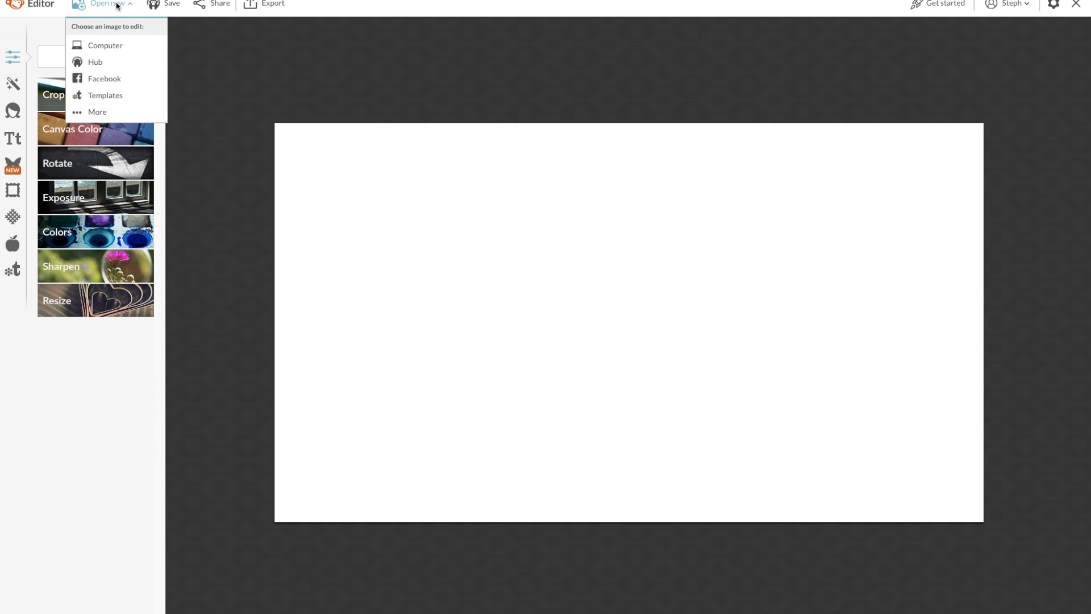
pyautogui.click(104, 51)
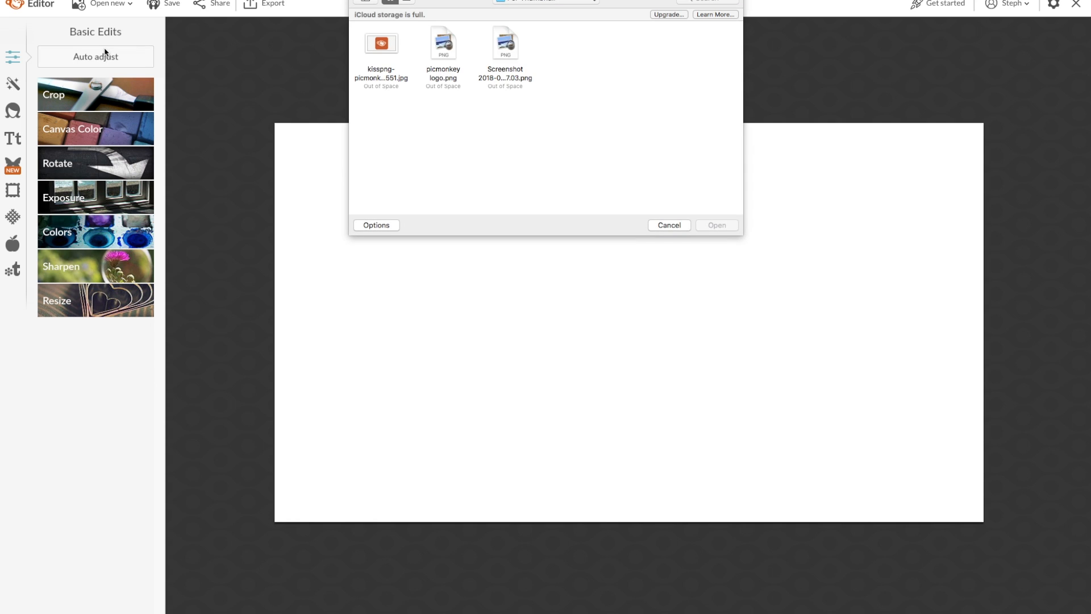
pyautogui.click(514, 51)
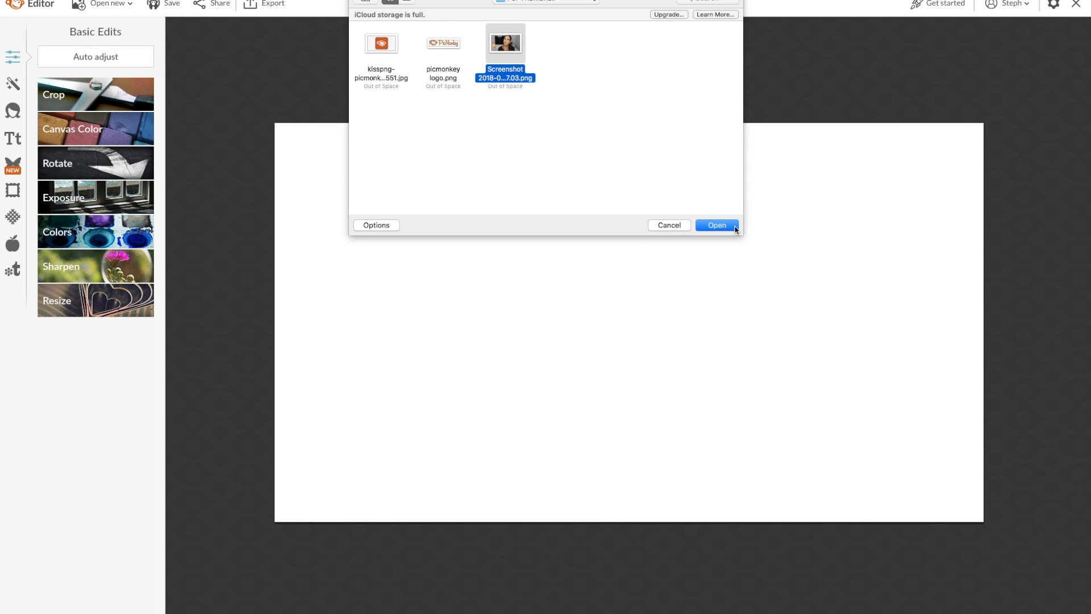
pyautogui.click(734, 227)
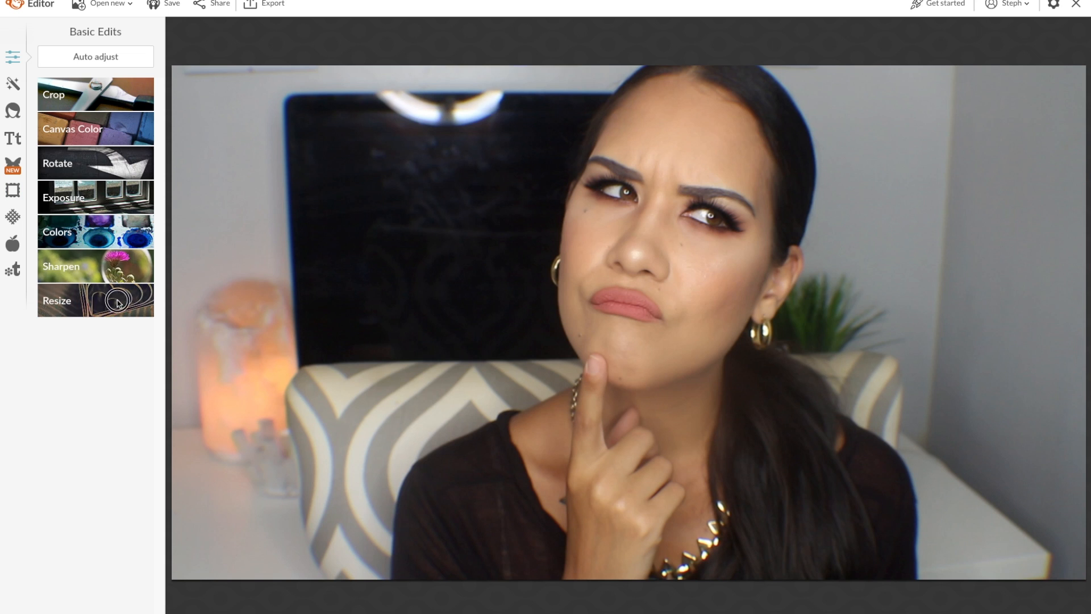
# Step: Resize the photo to 1280 x 720 without keeping its proportions
pyautogui.click(117, 301)
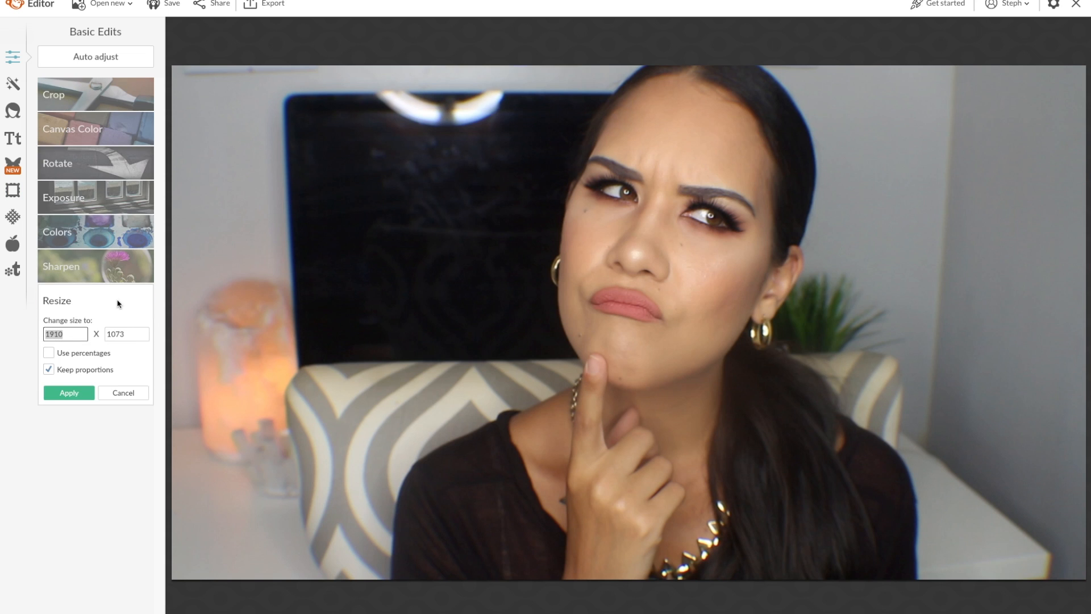
pyautogui.click(66, 369)
pyautogui.moveTo(75, 331); pyautogui.dragTo(36, 336)
pyautogui.write('1280')
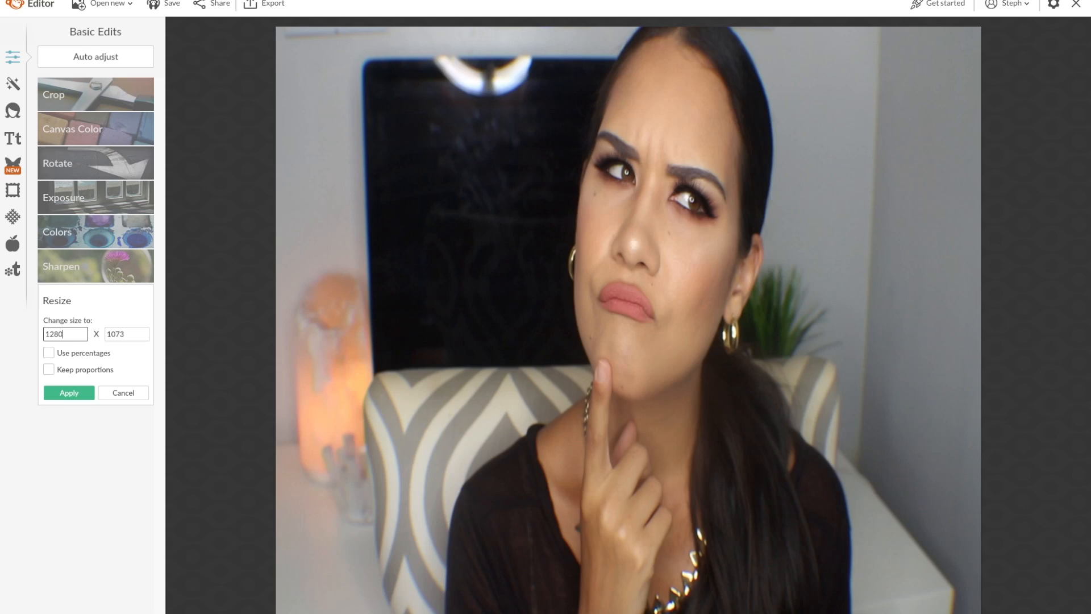
pyautogui.press('Tab')
pyautogui.write('720')
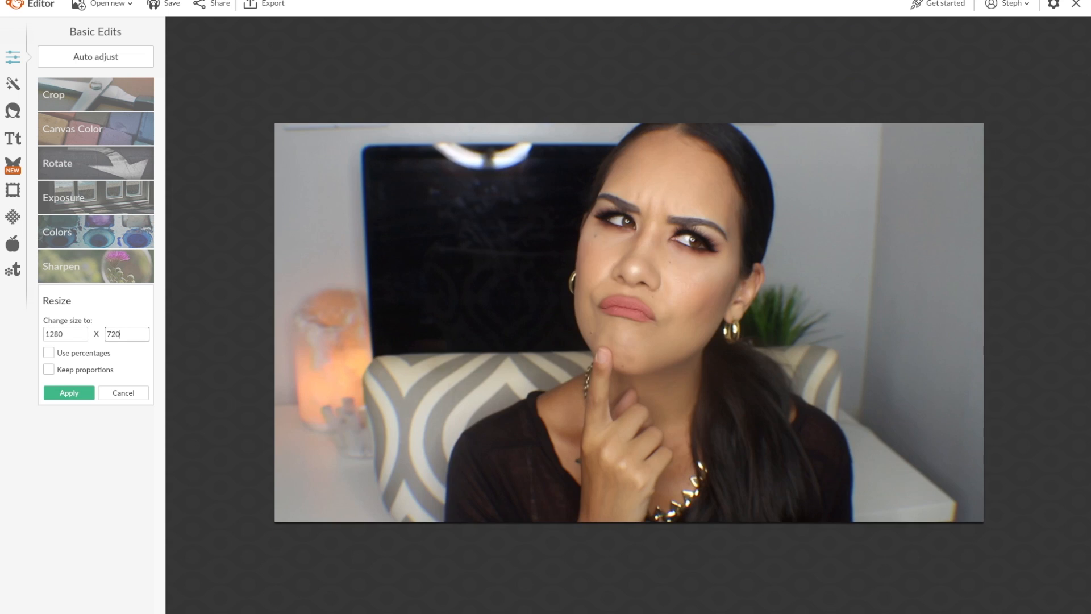
pyautogui.click(68, 392)
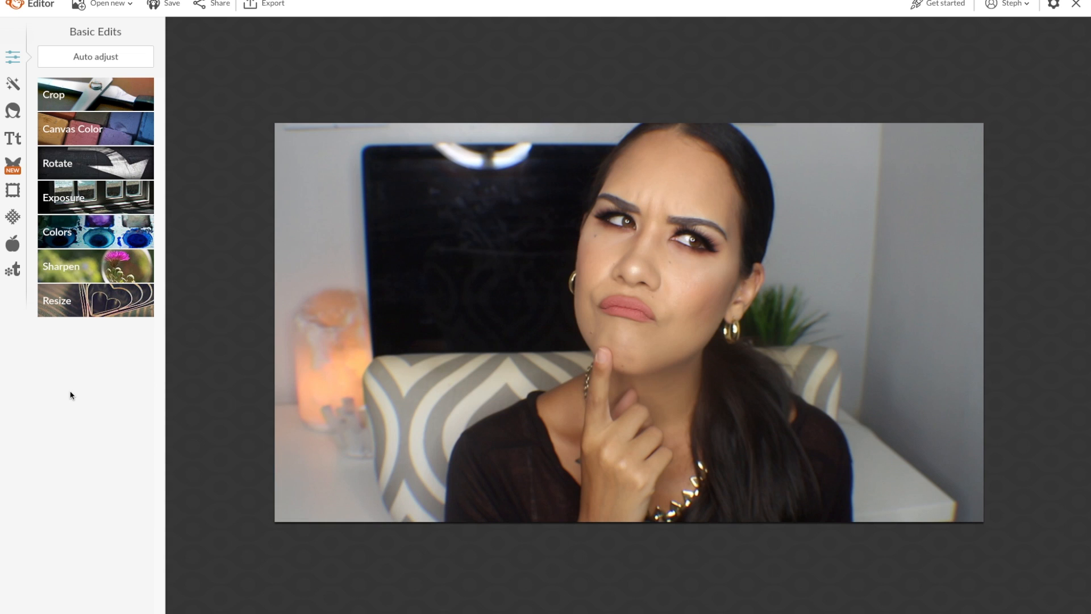
# Step: Apply the Orton effect to the photo with 35% bloom, 48% brightness and 70% fade
pyautogui.click(18, 85)
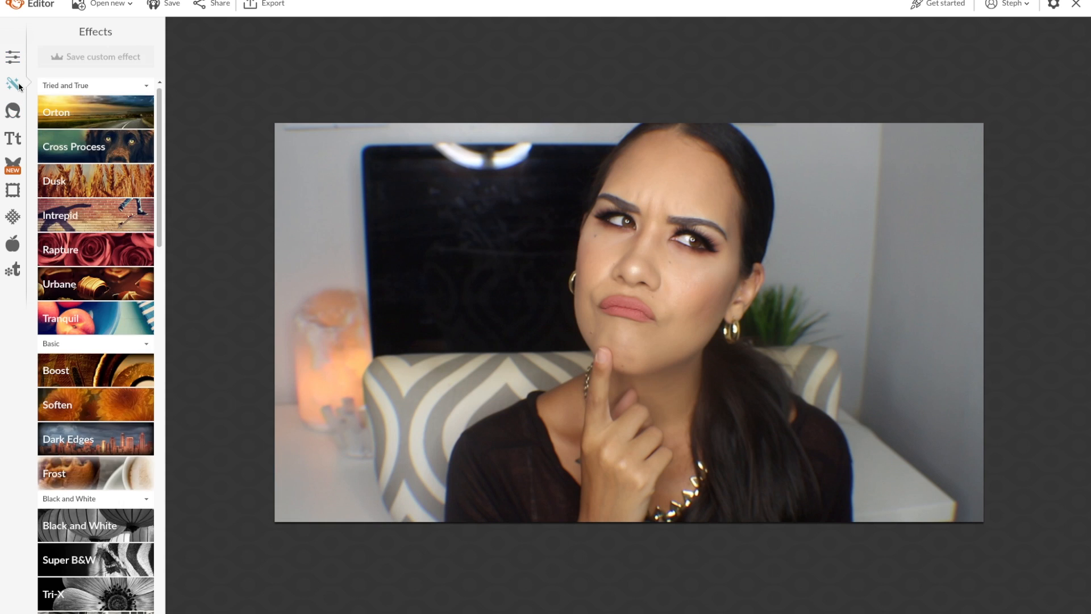
pyautogui.click(74, 116)
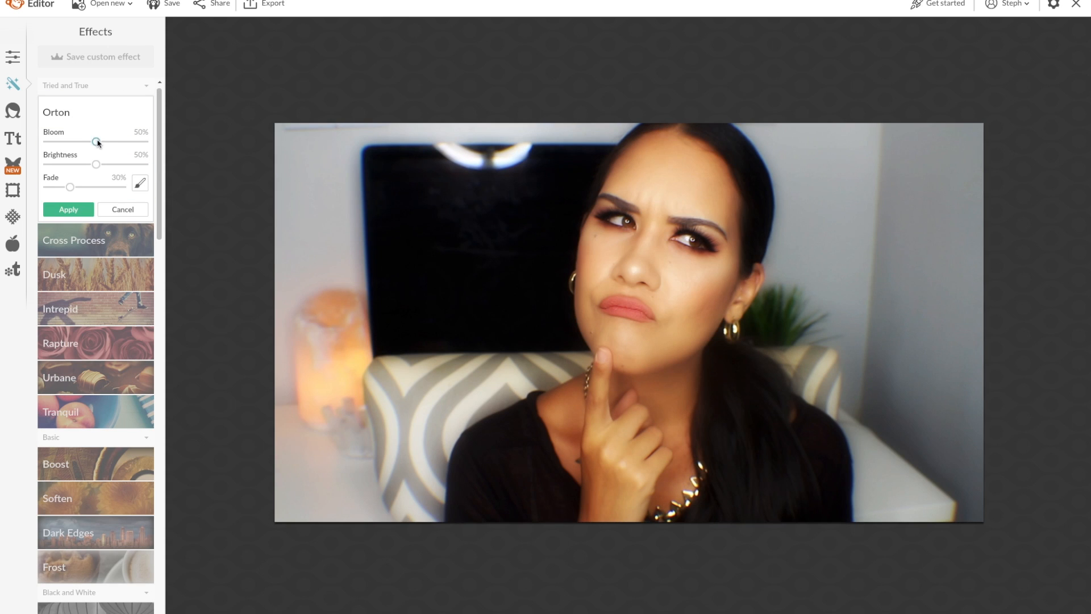
pyautogui.moveTo(96, 142); pyautogui.dragTo(99, 187)
pyautogui.moveTo(73, 141); pyautogui.dragTo(96, 165)
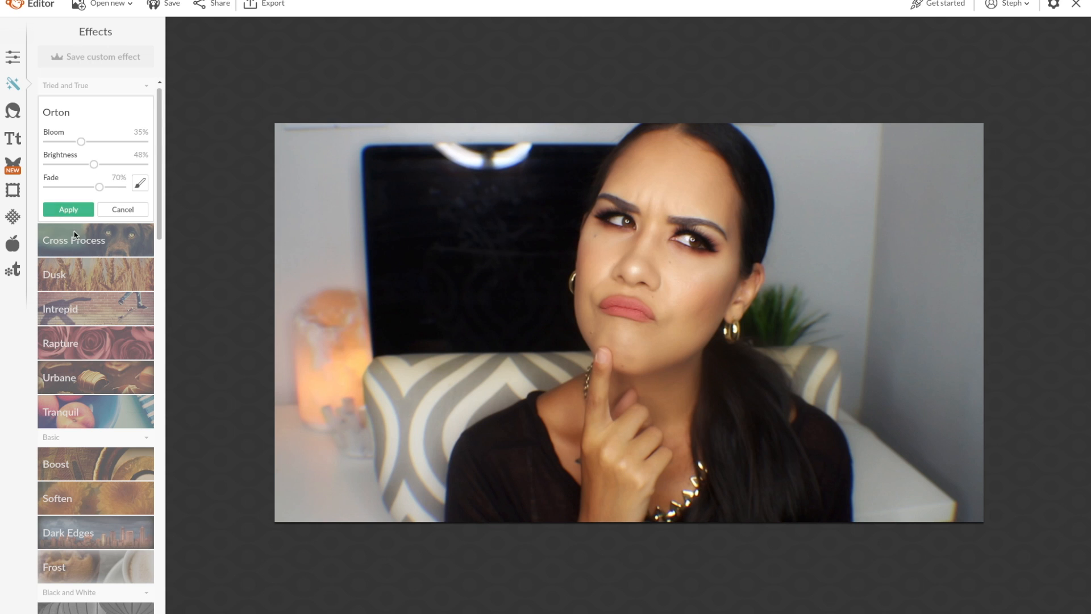
pyautogui.click(68, 209)
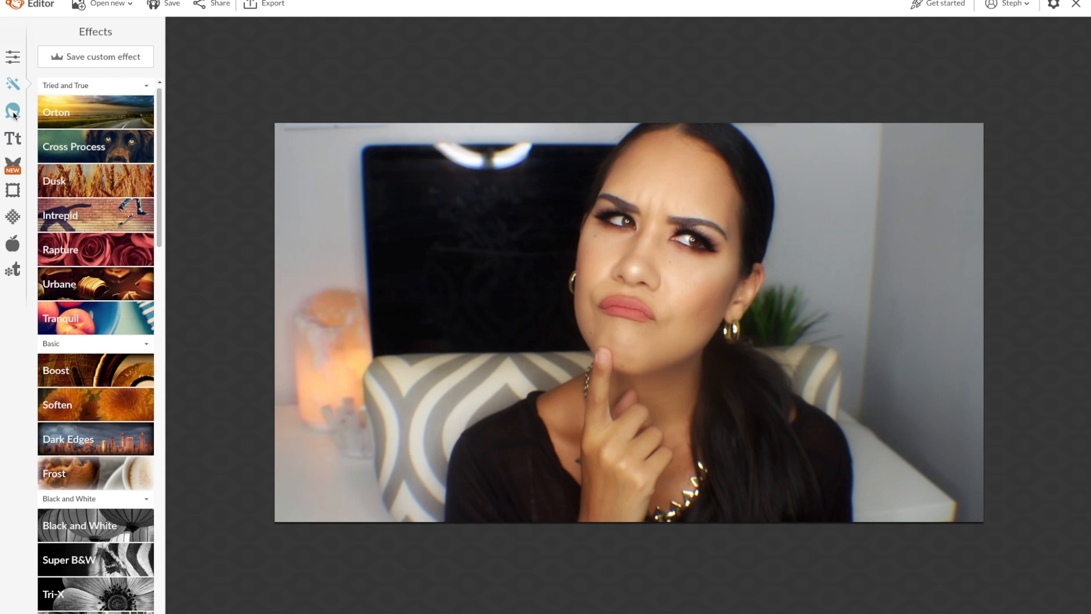
# Step: Airbrush the skin on the forehead and cheeks with the Natural setting and a reduced brush size
pyautogui.click(14, 113)
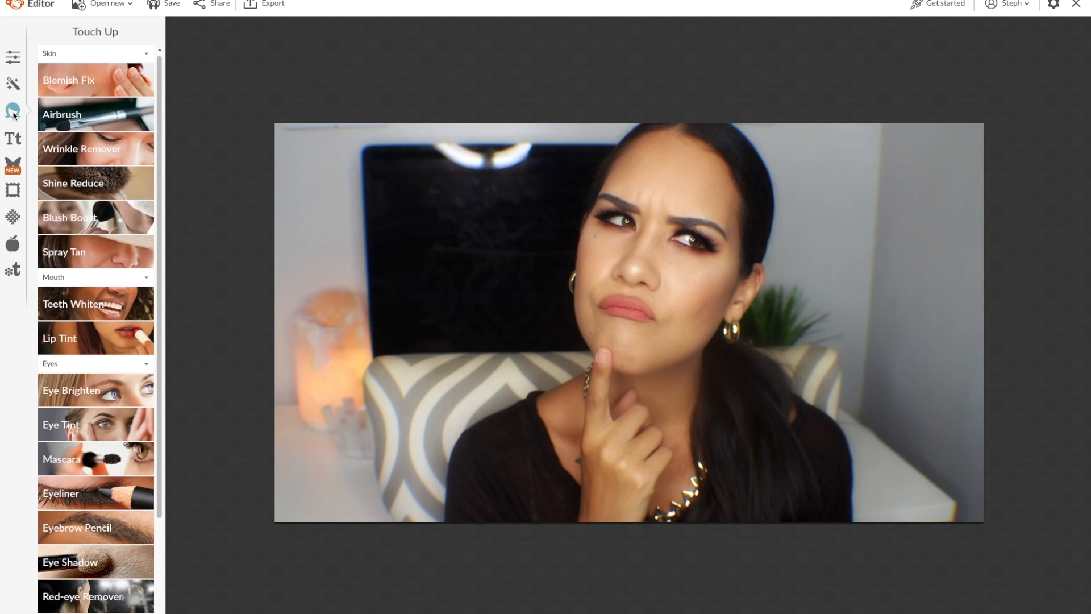
pyautogui.click(77, 108)
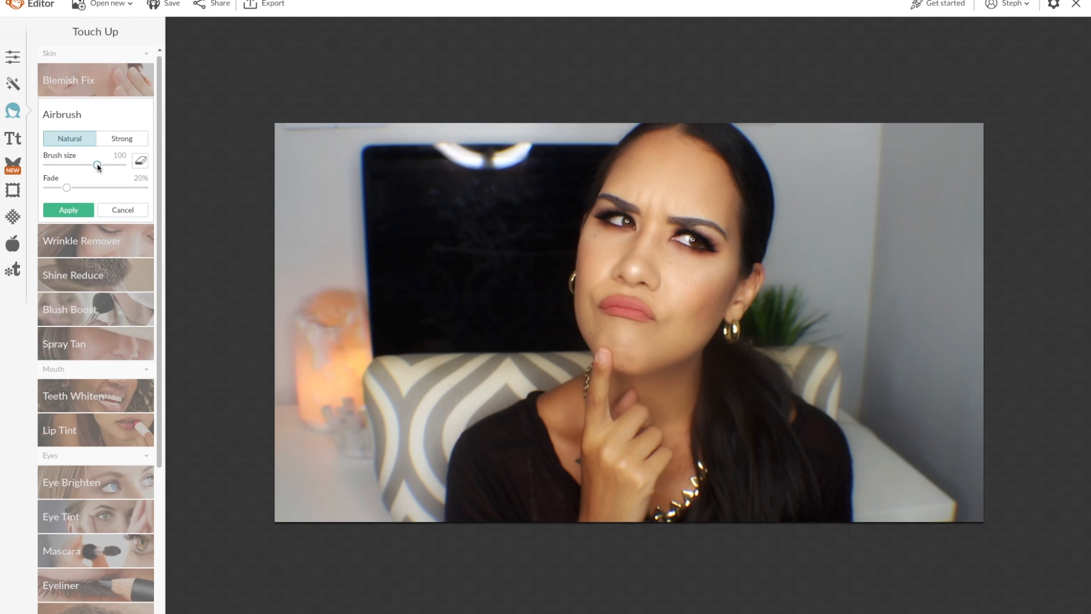
pyautogui.moveTo(98, 165)
pyautogui.mouseDown()
pyautogui.moveTo(58, 166)
pyautogui.moveTo(74, 165)
pyautogui.mouseUp()
pyautogui.moveTo(659, 199)
pyautogui.mouseDown()
pyautogui.moveTo(686, 199)
pyautogui.moveTo(632, 193)
pyautogui.moveTo(655, 214)
pyautogui.moveTo(676, 175)
pyautogui.moveTo(673, 186)
pyautogui.moveTo(643, 167)
pyautogui.mouseUp()
pyautogui.moveTo(74, 166); pyautogui.dragTo(87, 165)
pyautogui.moveTo(690, 283); pyautogui.dragTo(687, 325)
pyautogui.moveTo(600, 258); pyautogui.dragTo(605, 251)
pyautogui.moveTo(692, 264); pyautogui.dragTo(710, 272)
pyautogui.click(68, 210)
pyautogui.click(76, 306)
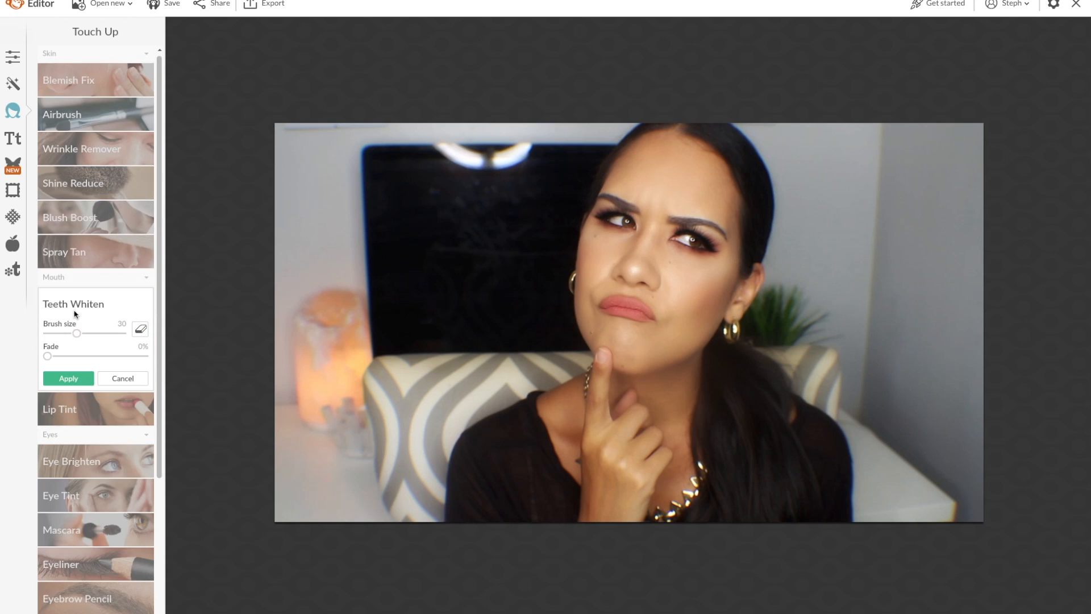
pyautogui.moveTo(77, 333); pyautogui.dragTo(108, 334)
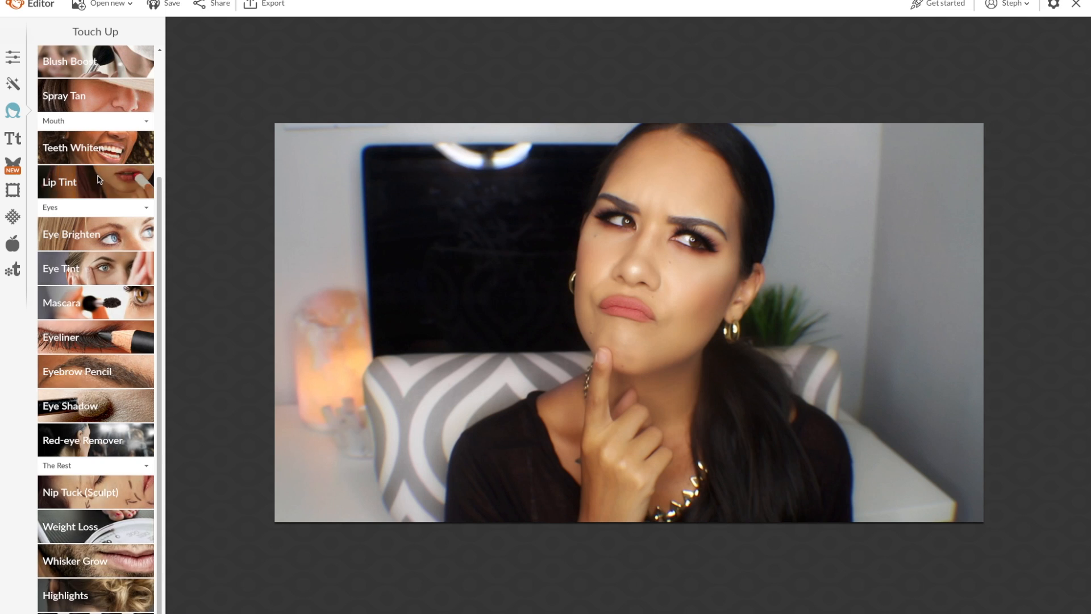
pyautogui.scroll(3, 98, 176)
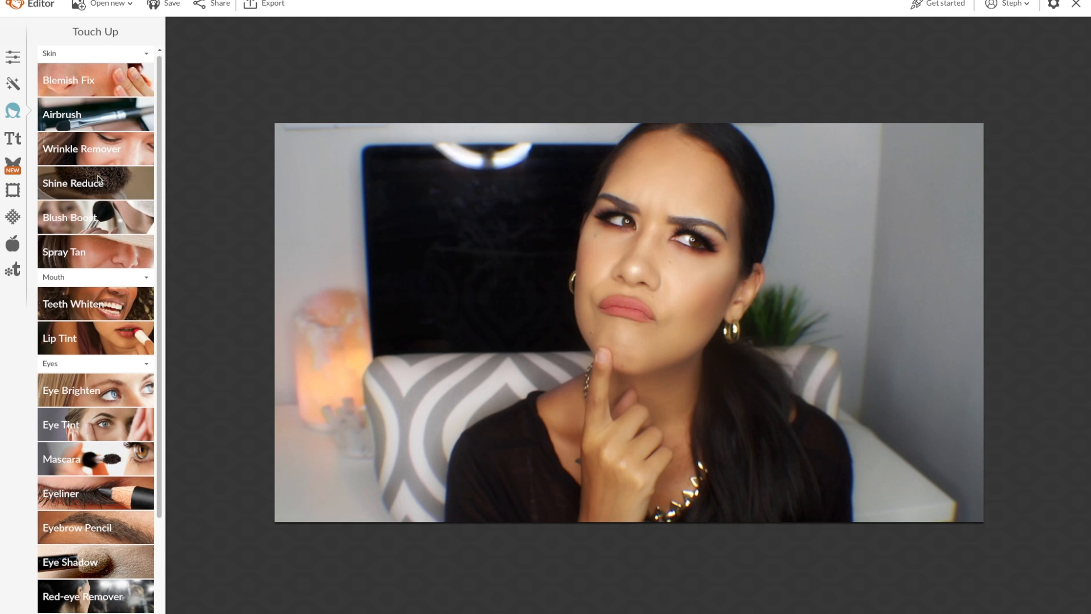
# Step: Add a geometric rectangle beside the woman's head in the photo's upper-left area, enlarging it and reducing its height
pyautogui.click(14, 159)
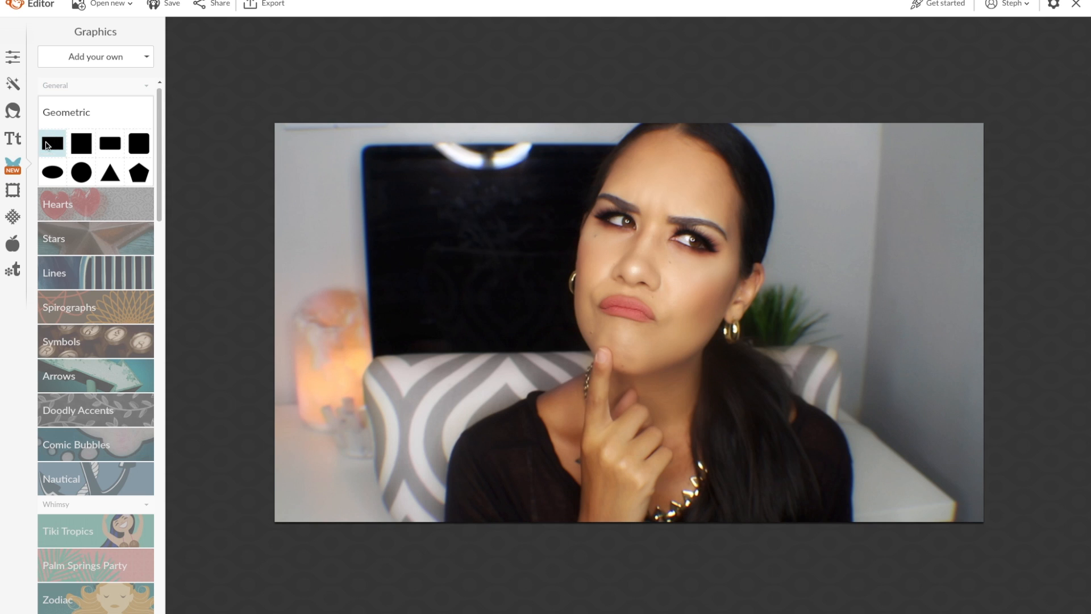
pyautogui.moveTo(624, 360); pyautogui.dragTo(340, 186)
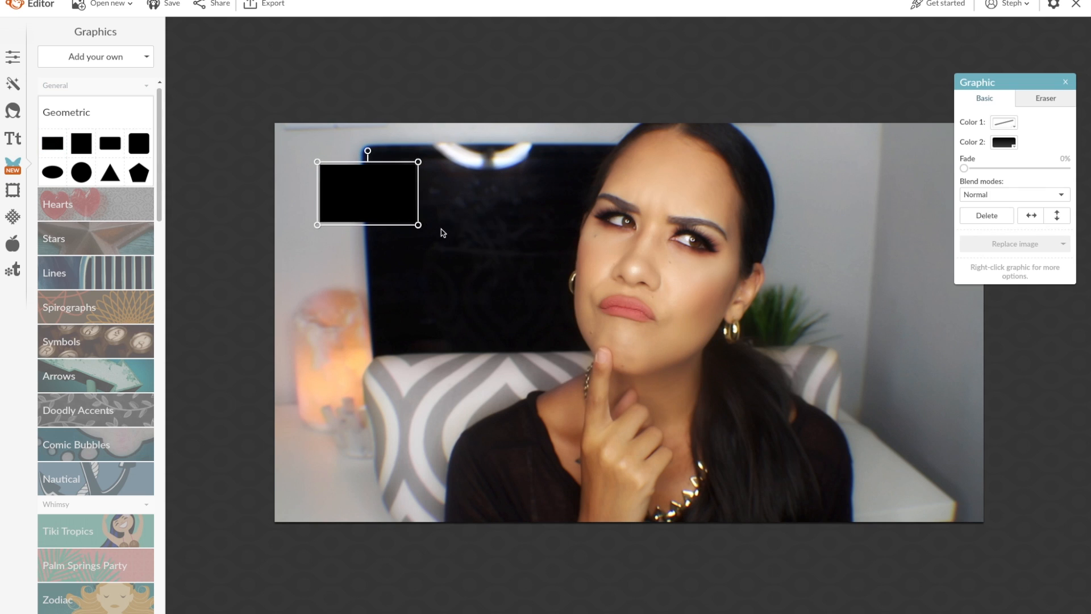
pyautogui.moveTo(418, 224); pyautogui.dragTo(581, 291)
pyautogui.moveTo(445, 196); pyautogui.dragTo(392, 176)
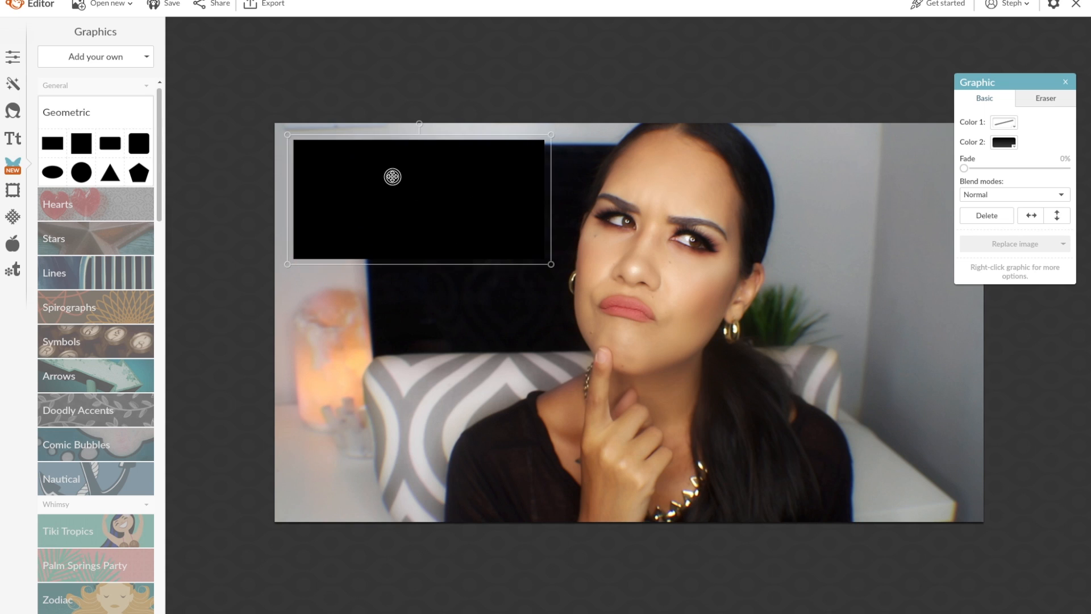
pyautogui.moveTo(417, 266); pyautogui.dragTo(421, 243)
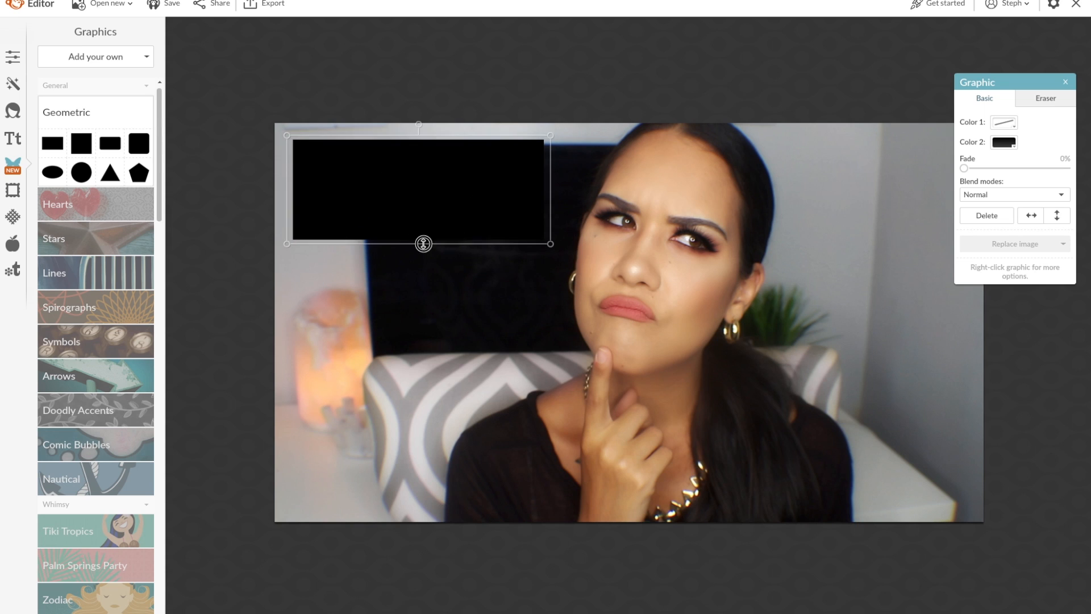
# Step: Recolor the rectangle white and set its fade to 19%
pyautogui.click(1011, 151)
pyautogui.click(995, 250)
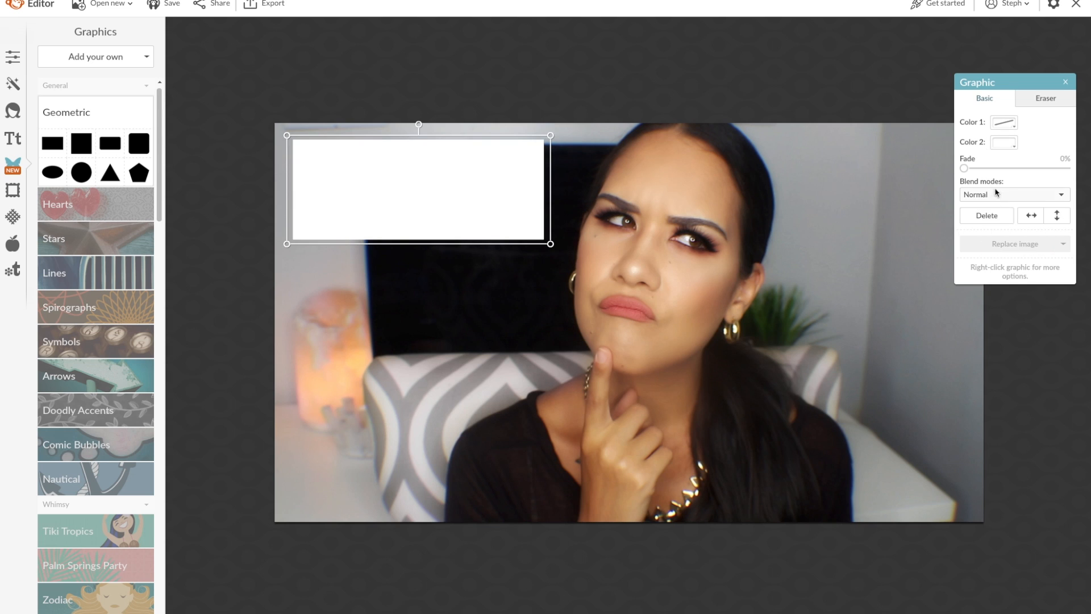
pyautogui.moveTo(966, 170); pyautogui.dragTo(983, 168)
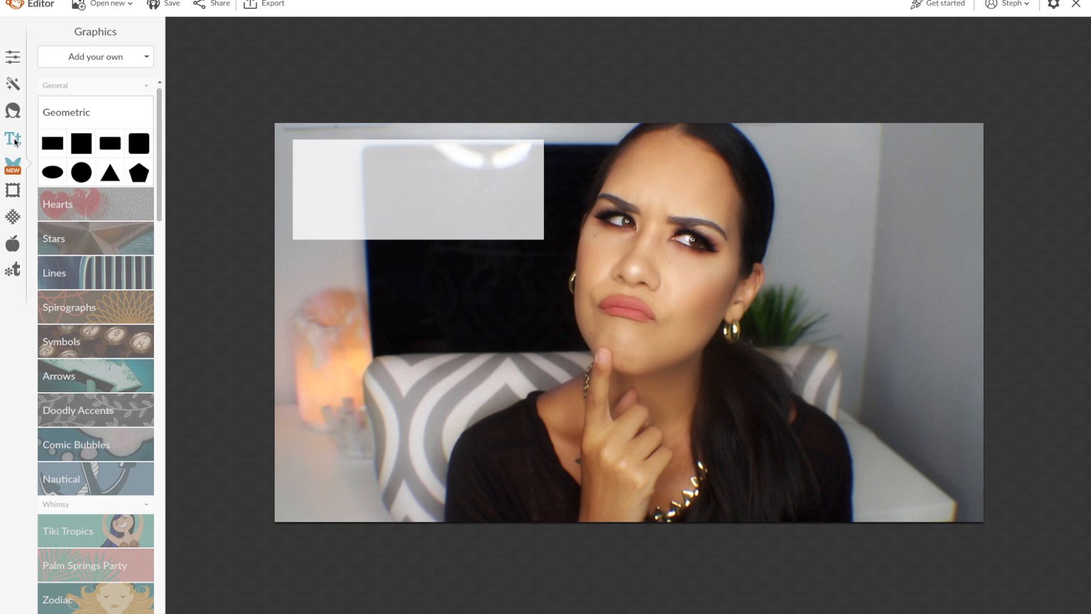
# Step: Add the text "Create" in the Impact font on top of the white rectangle
pyautogui.click(15, 142)
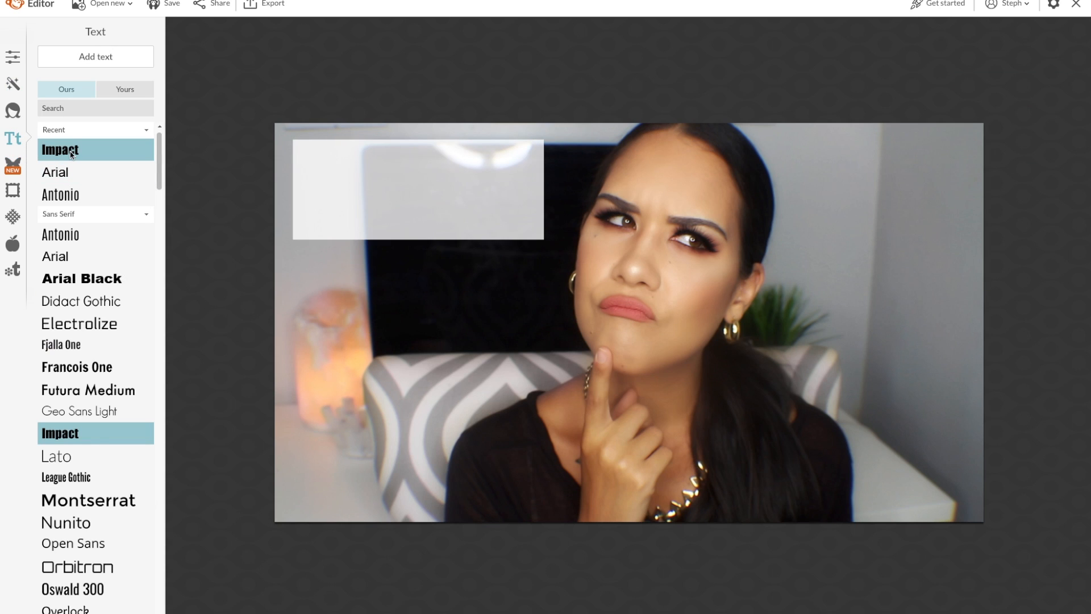
pyautogui.click(88, 60)
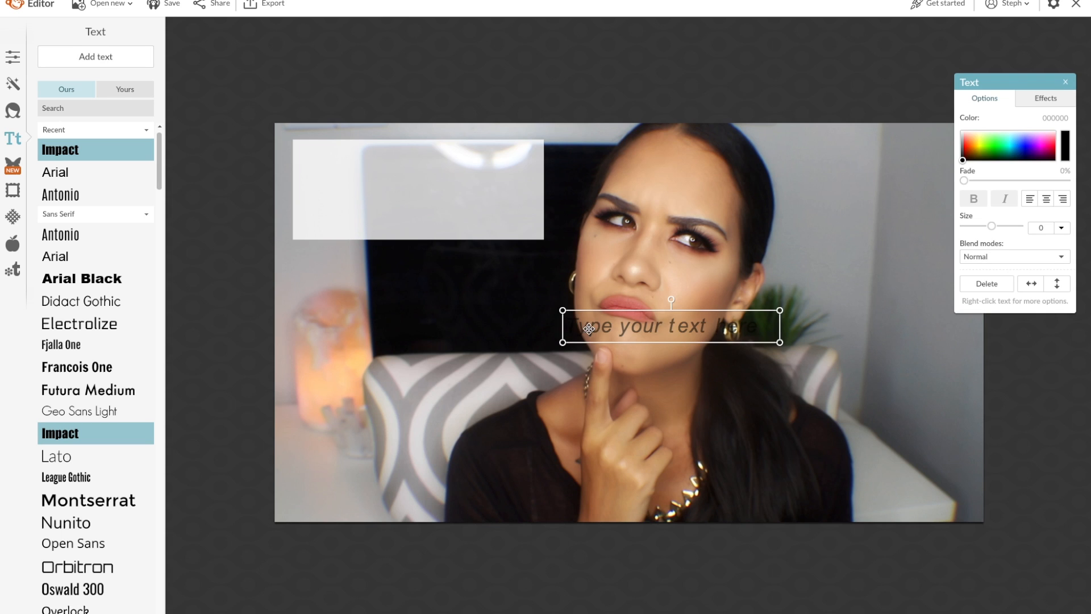
pyautogui.moveTo(598, 316); pyautogui.dragTo(355, 186)
pyautogui.write('C')
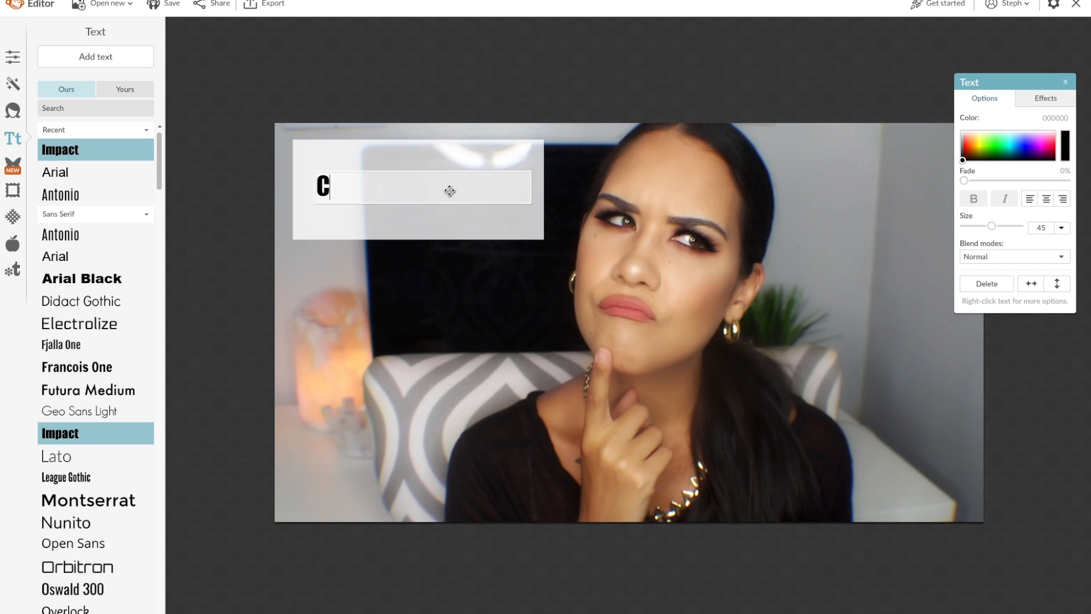
pyautogui.write('reate')
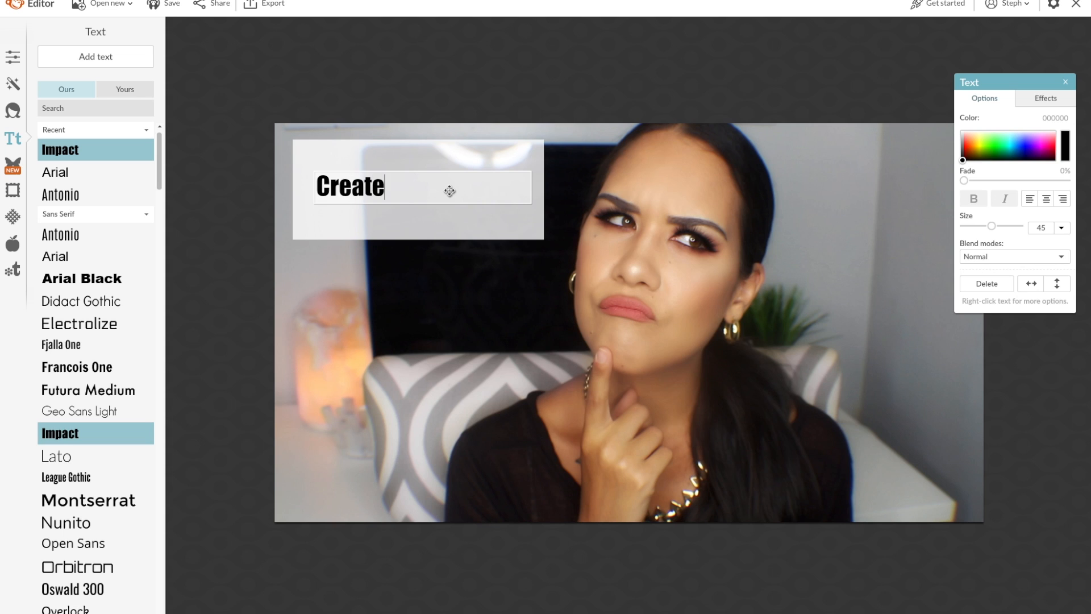
# Step: Enlarge the word "Create" to size 166 over the white rectangle and widen the rectangle to fit it
pyautogui.doubleClick(375, 182)
pyautogui.moveTo(991, 226); pyautogui.dragTo(1013, 229)
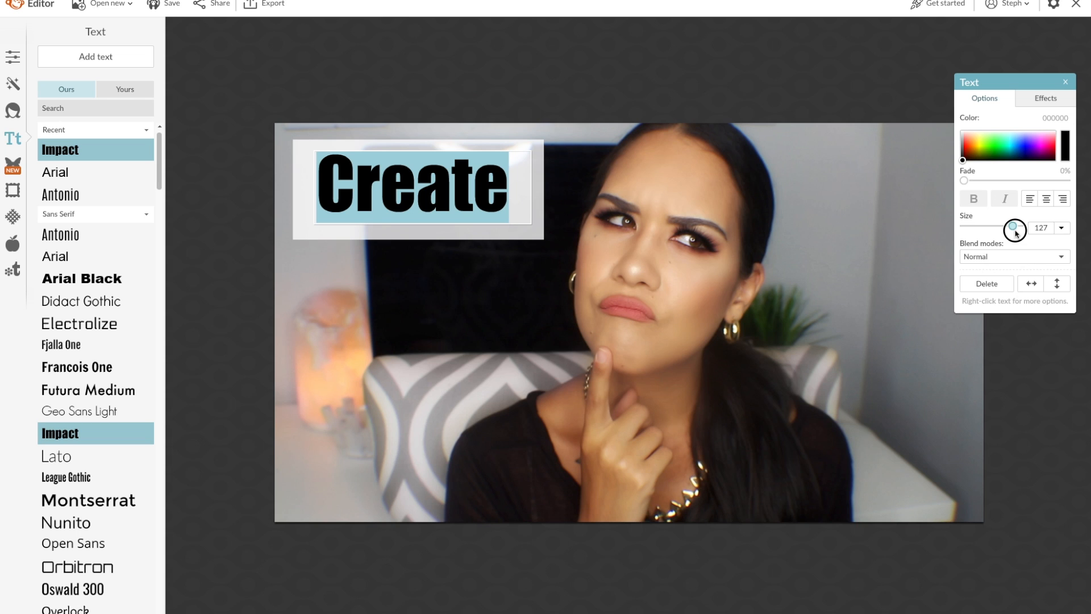
pyautogui.click(528, 171)
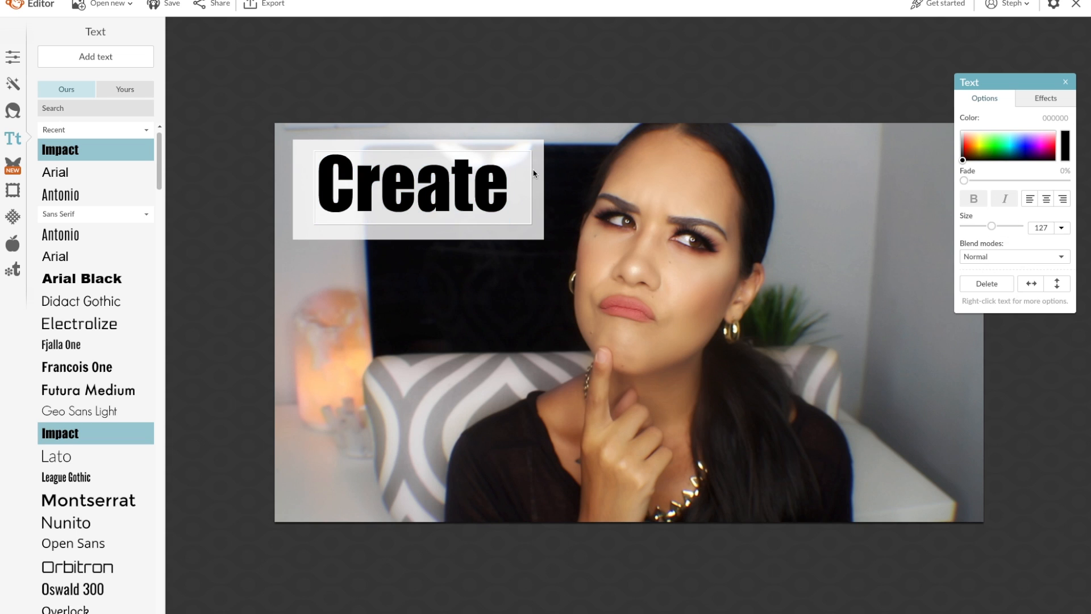
pyautogui.moveTo(528, 214); pyautogui.dragTo(597, 247)
pyautogui.moveTo(494, 188); pyautogui.dragTo(478, 181)
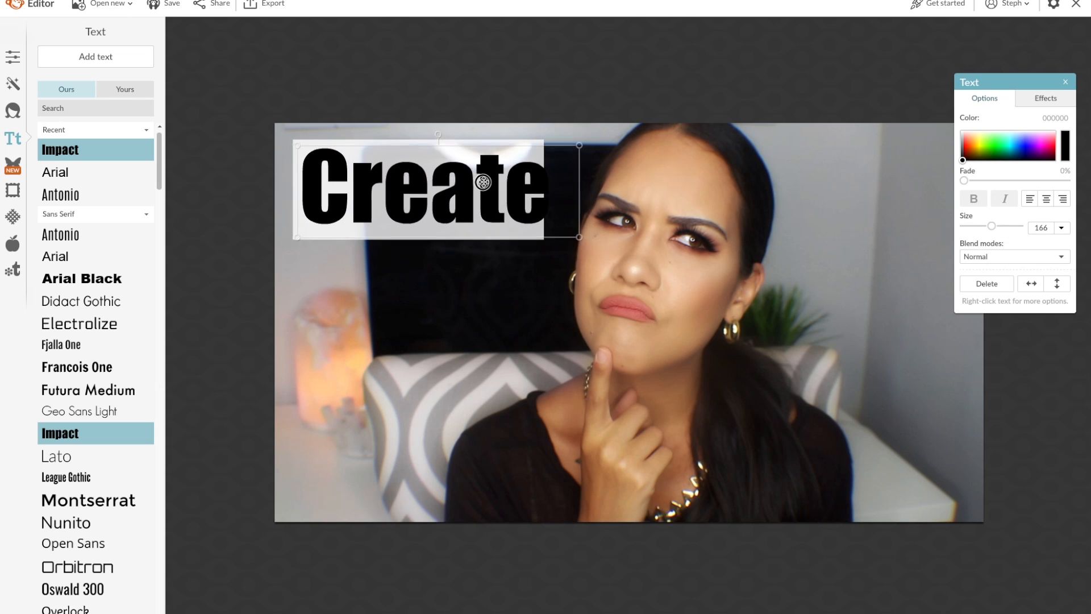
pyautogui.click(544, 149)
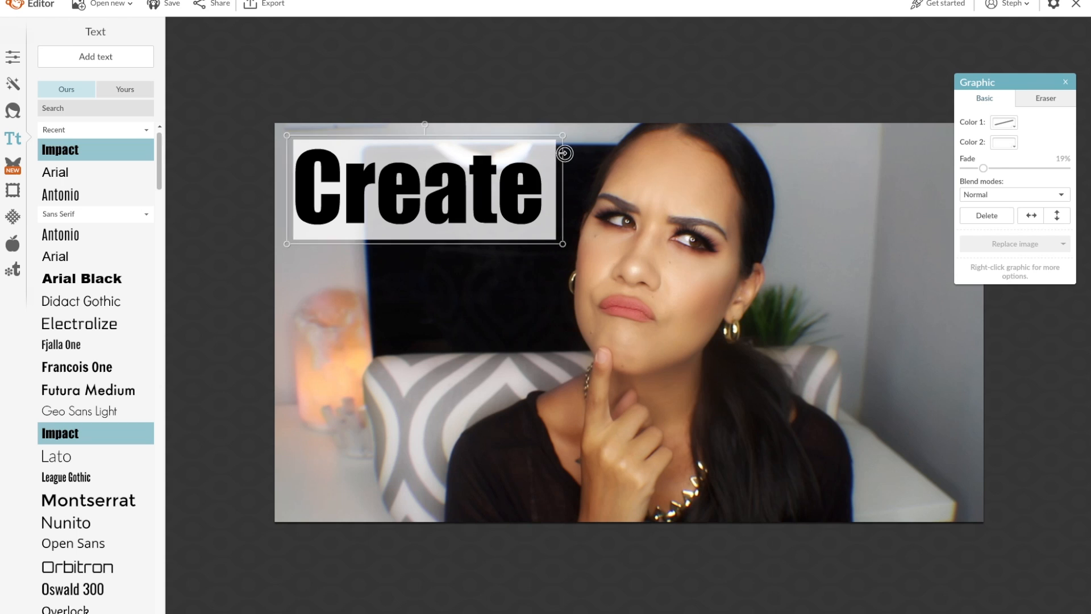
# Step: Center the white rectangle behind "Create" and add the text "Thumbnails" in the Playball font below it
pyautogui.moveTo(493, 164)
pyautogui.mouseDown()
pyautogui.moveTo(503, 168)
pyautogui.moveTo(486, 164)
pyautogui.mouseUp()
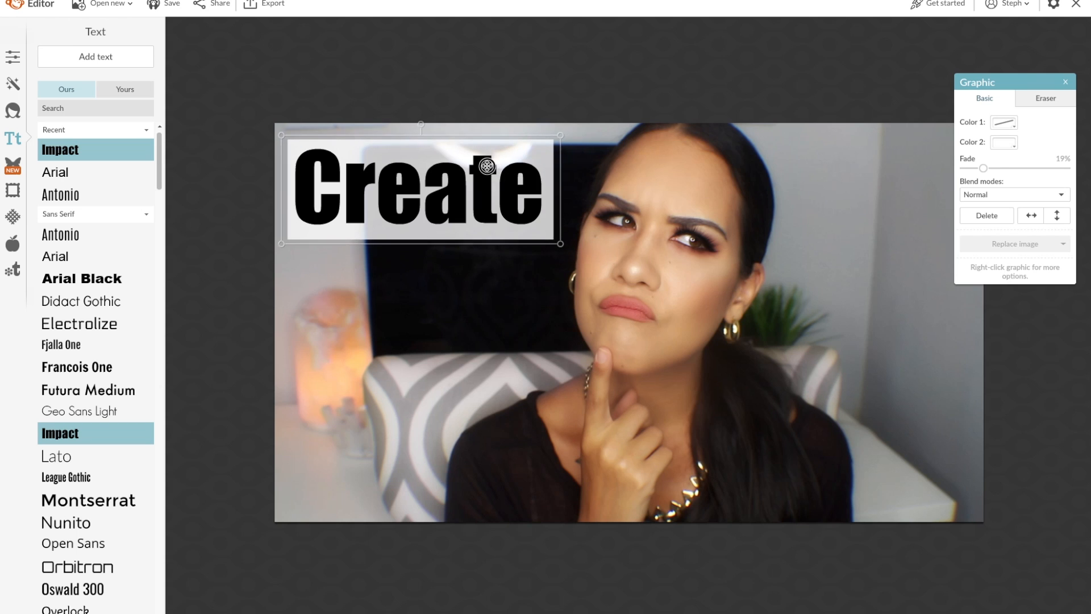
pyautogui.click(73, 58)
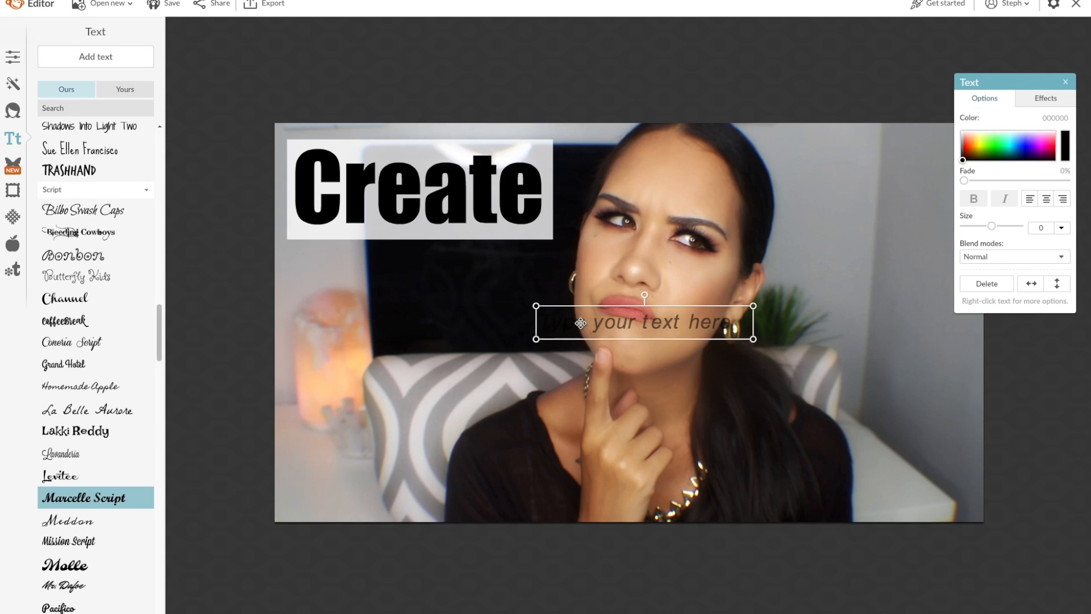
pyautogui.moveTo(580, 323); pyautogui.dragTo(404, 263)
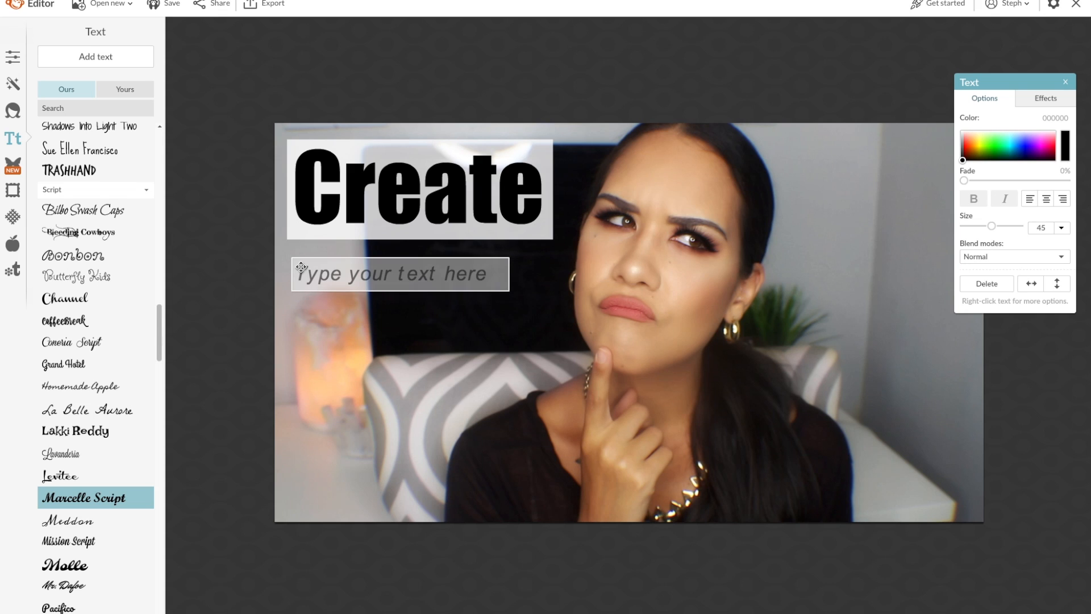
pyautogui.scroll(-1, 95, 568)
pyautogui.click(68, 599)
pyautogui.write('Thumbnails')
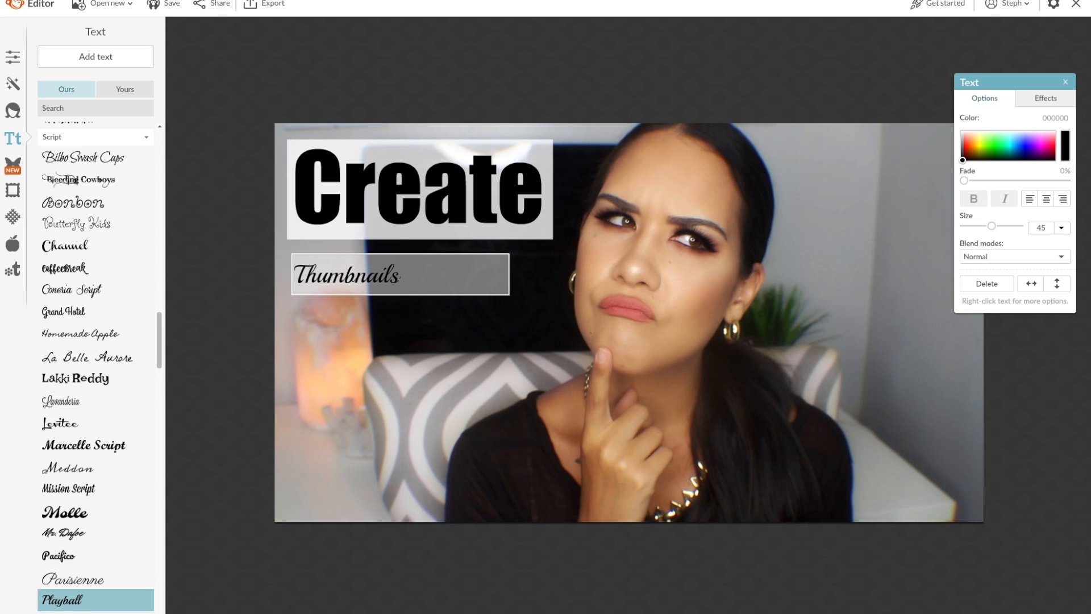
# Step: Recolor "Thumbnails" white and enlarge it to size 191, widening its text box to keep the word on one line
pyautogui.scroll(-10, 96, 369)
pyautogui.moveTo(399, 275); pyautogui.dragTo(293, 271)
pyautogui.click(961, 131)
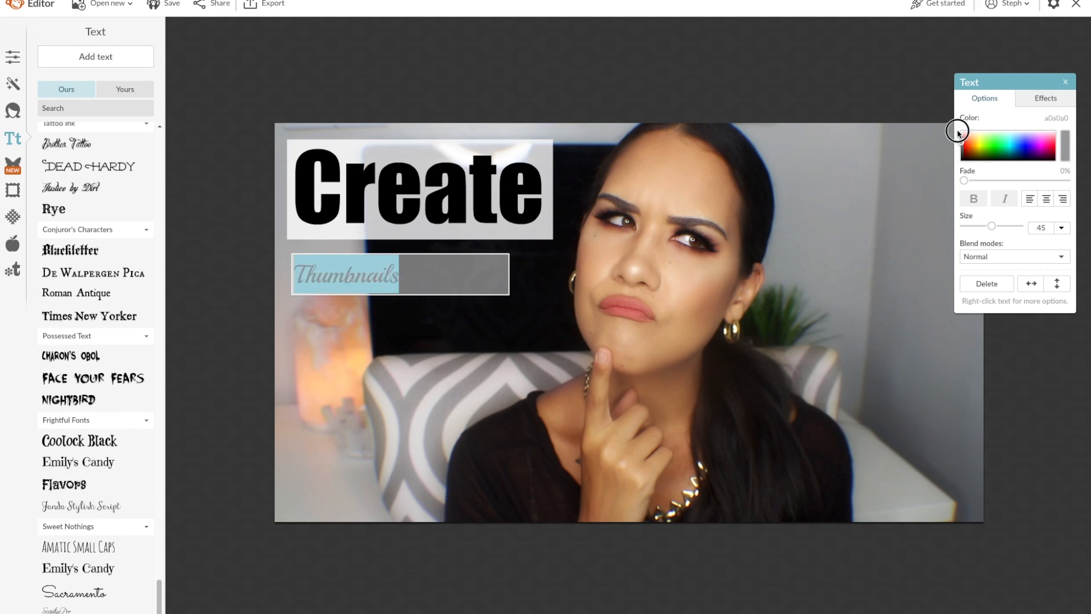
pyautogui.moveTo(991, 225); pyautogui.dragTo(1022, 228)
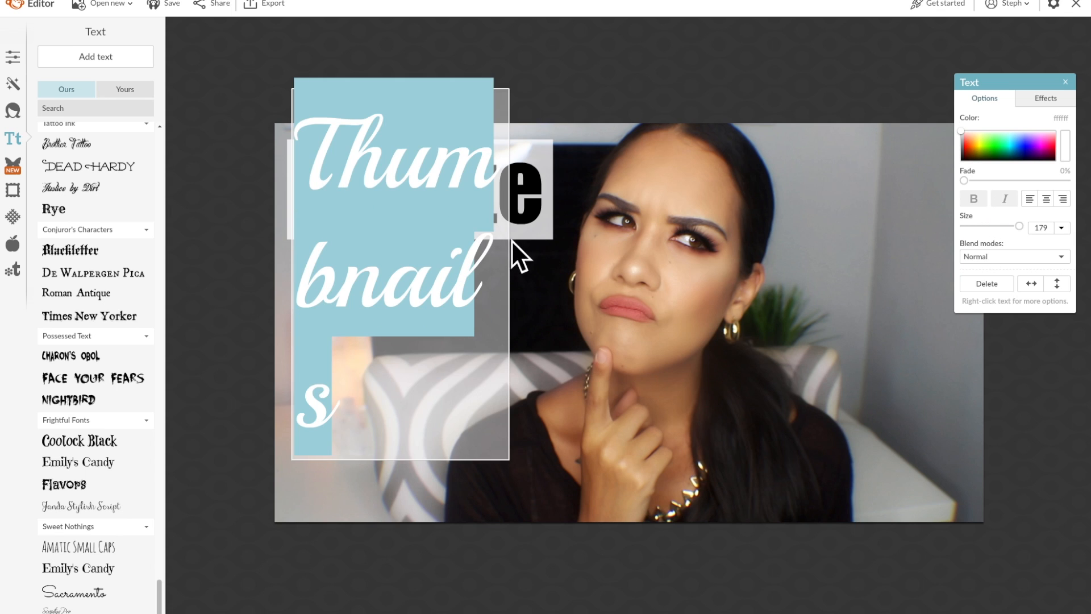
pyautogui.click(512, 241)
pyautogui.moveTo(511, 256); pyautogui.dragTo(676, 253)
pyautogui.moveTo(991, 225); pyautogui.dragTo(986, 227)
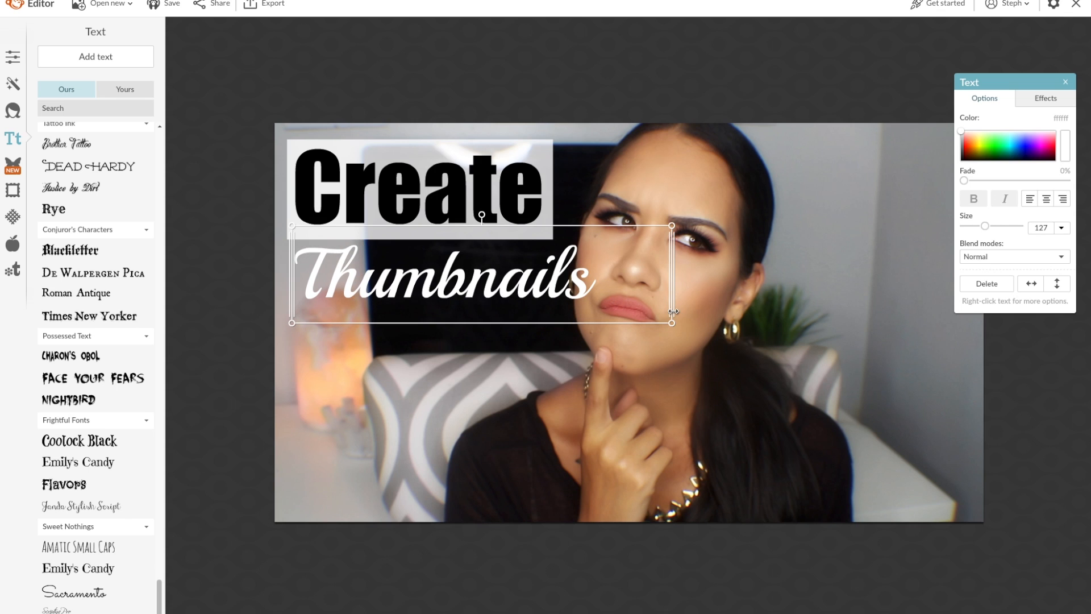
pyautogui.moveTo(672, 321); pyautogui.dragTo(855, 500)
pyautogui.click(599, 221)
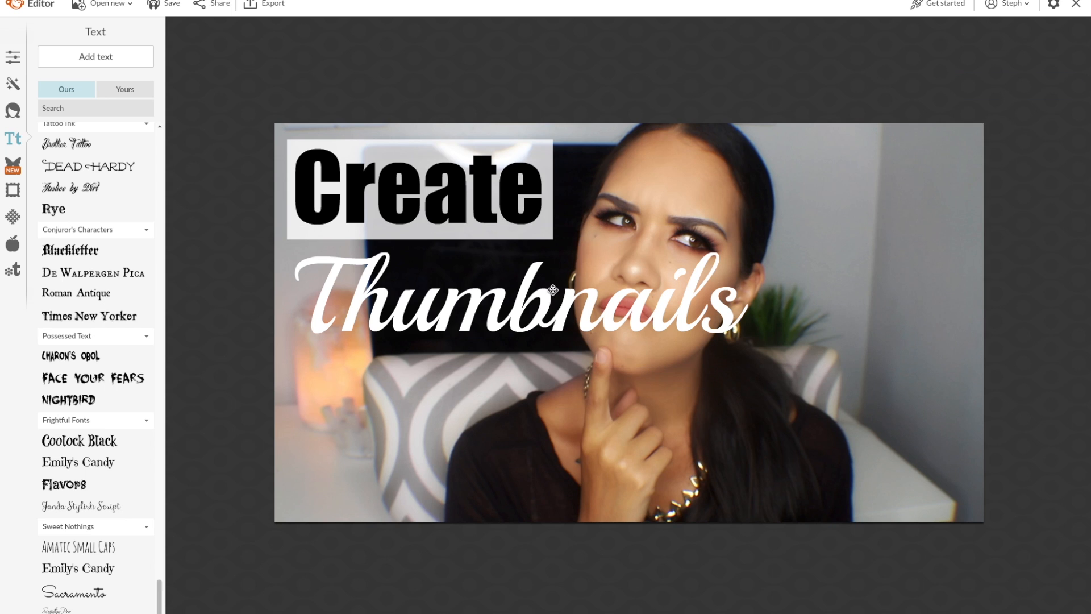
# Step: Move "Thumbnails" down to the lower-left corner of the photo
pyautogui.click(533, 284)
pyautogui.moveTo(509, 300); pyautogui.dragTo(493, 464)
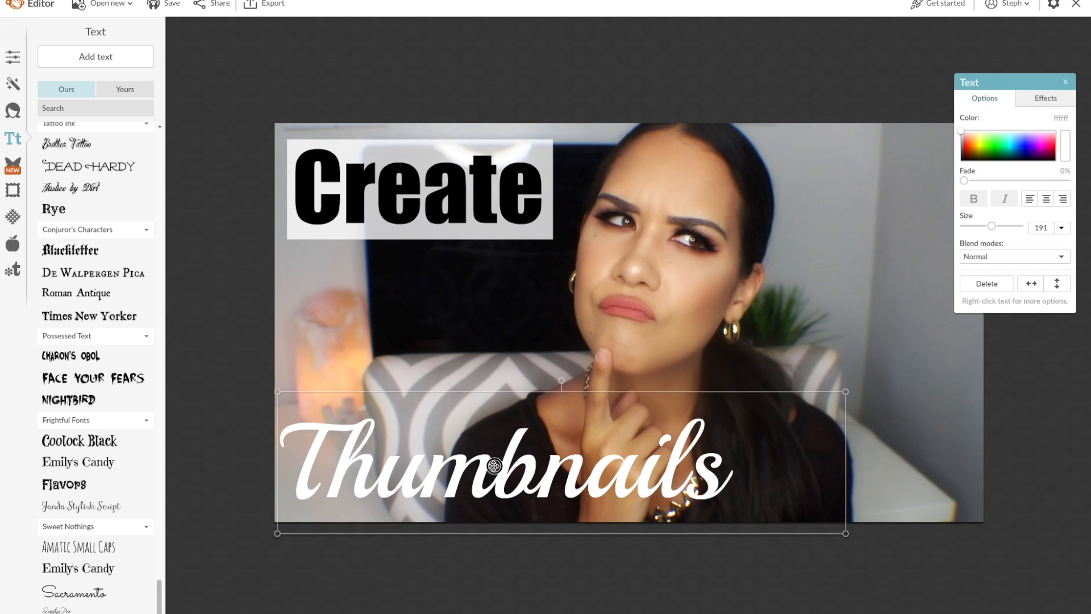
pyautogui.moveTo(277, 476); pyautogui.dragTo(281, 463)
# Step: Give "Thumbnails" a black drop shadow with distance 5, angle 81°, intensity 100%, horizontal blur 17 and vertical blur 21
pyautogui.doubleClick(284, 457)
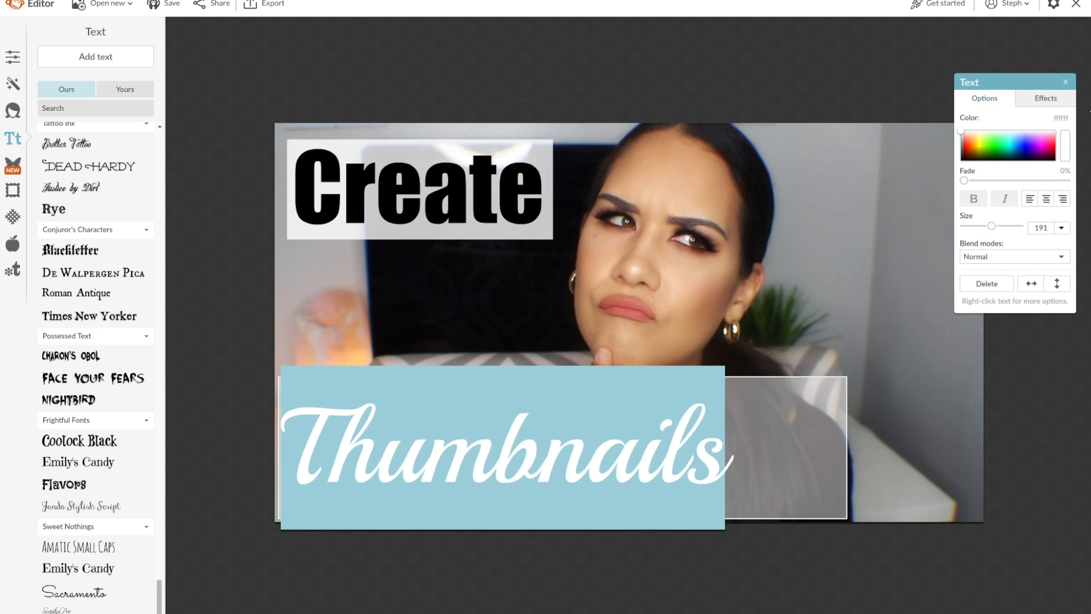
pyautogui.click(1045, 97)
pyautogui.click(1006, 157)
pyautogui.click(995, 183)
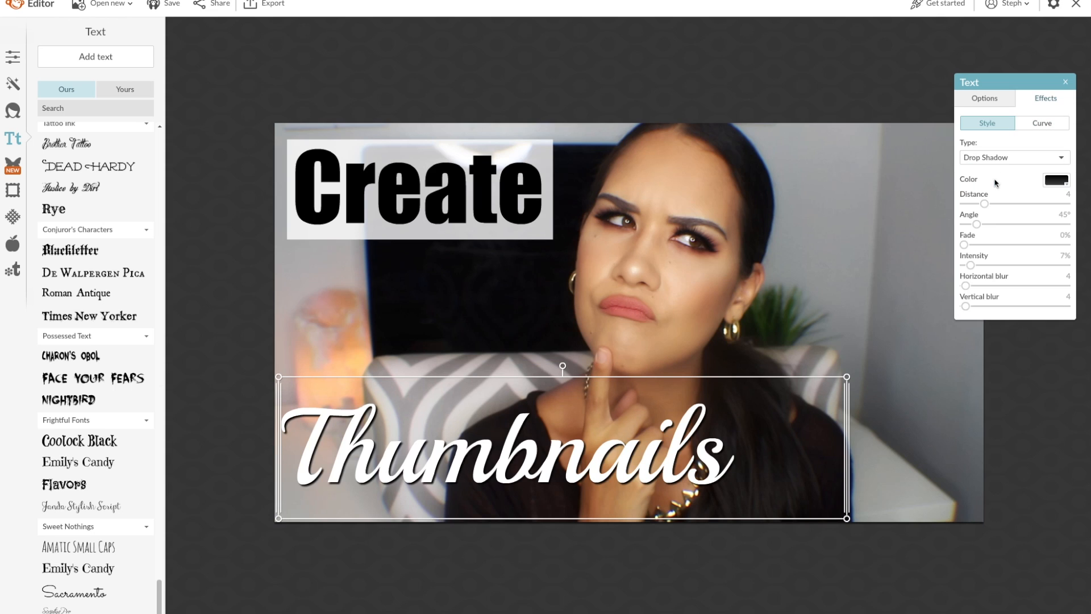
pyautogui.moveTo(988, 202); pyautogui.dragTo(992, 208)
pyautogui.moveTo(971, 263); pyautogui.dragTo(1072, 277)
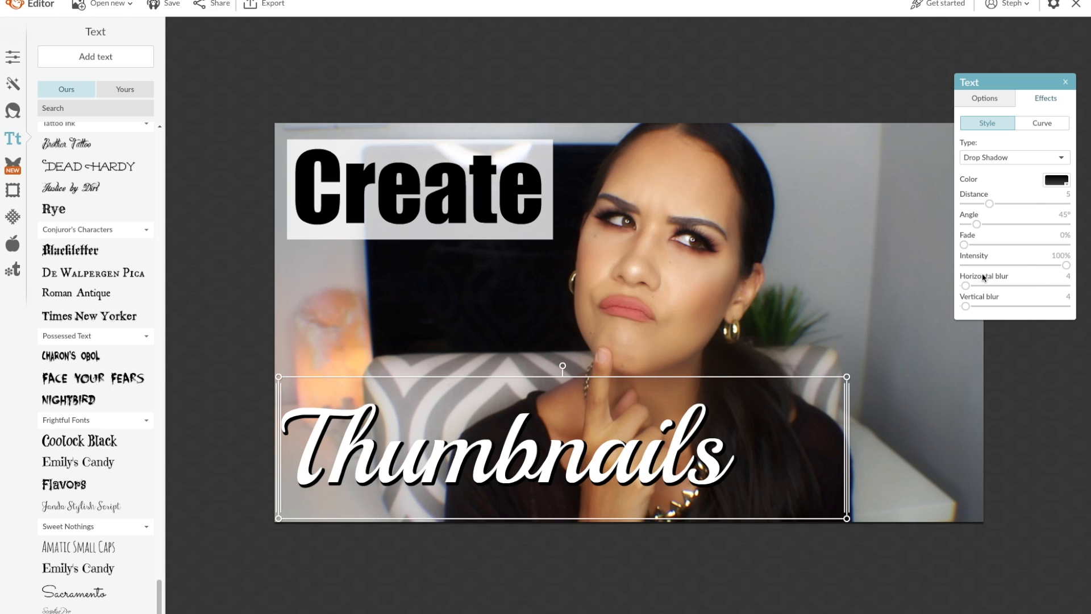
pyautogui.moveTo(969, 288); pyautogui.dragTo(973, 307)
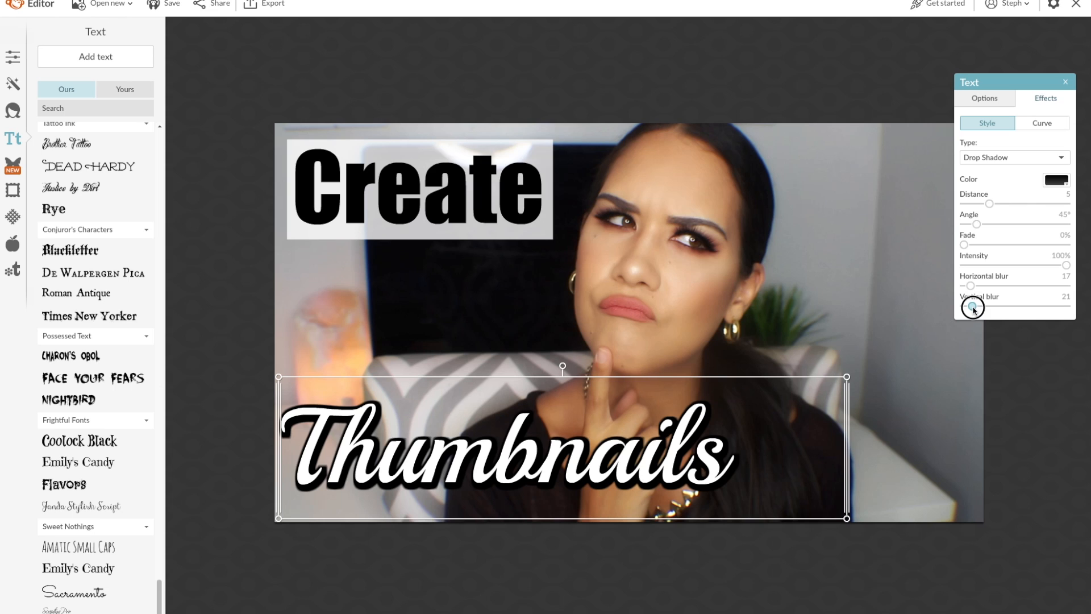
pyautogui.moveTo(977, 225); pyautogui.dragTo(987, 224)
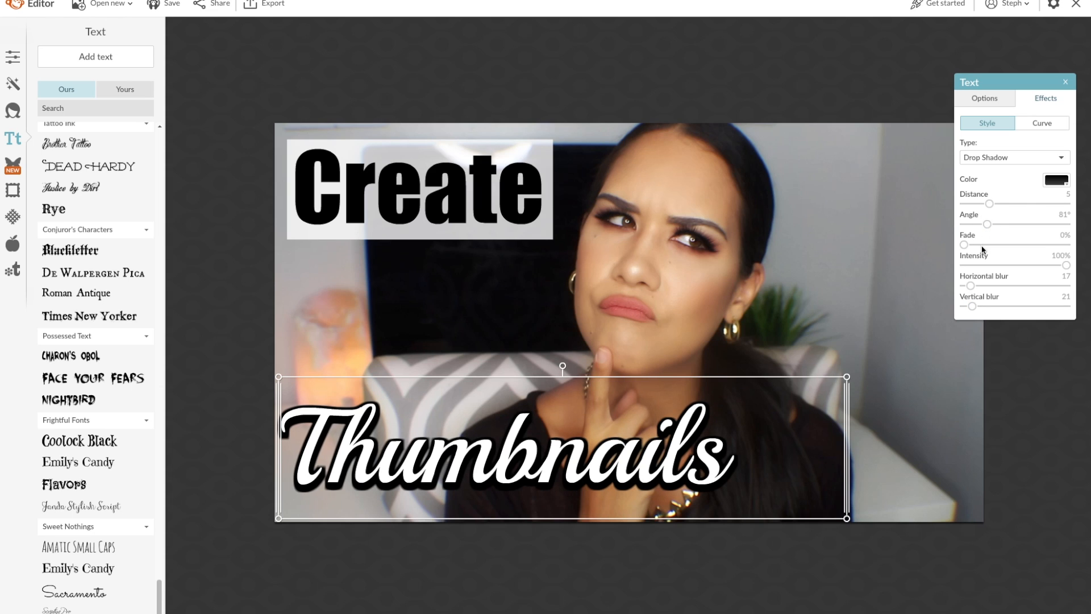
# Step: Add the orange monkey logo from the kisspng JPG file on the computer as a graphic
pyautogui.click(13, 166)
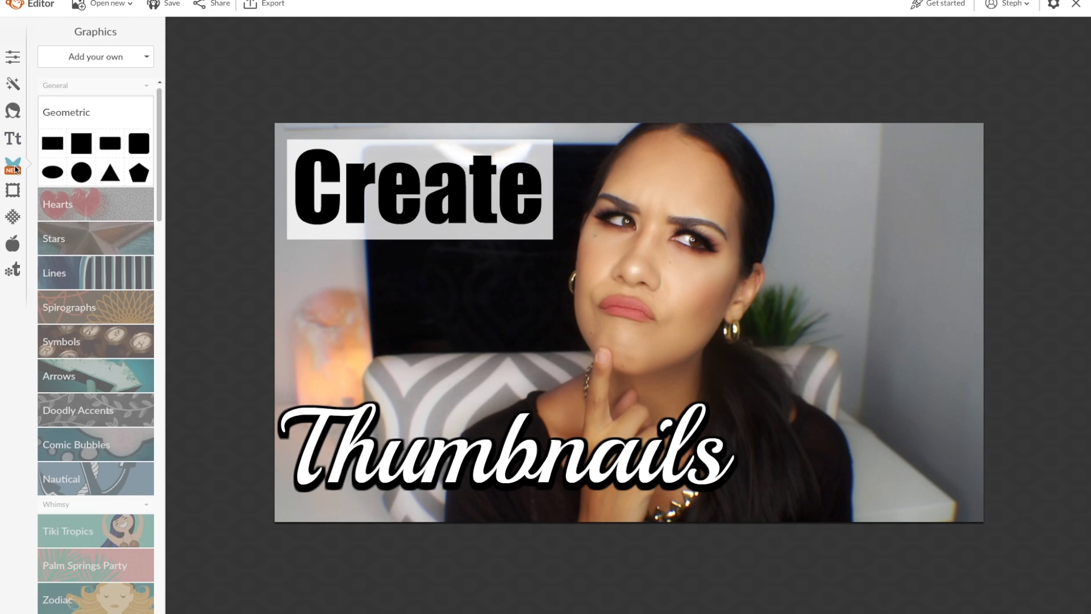
pyautogui.click(95, 59)
pyautogui.click(90, 82)
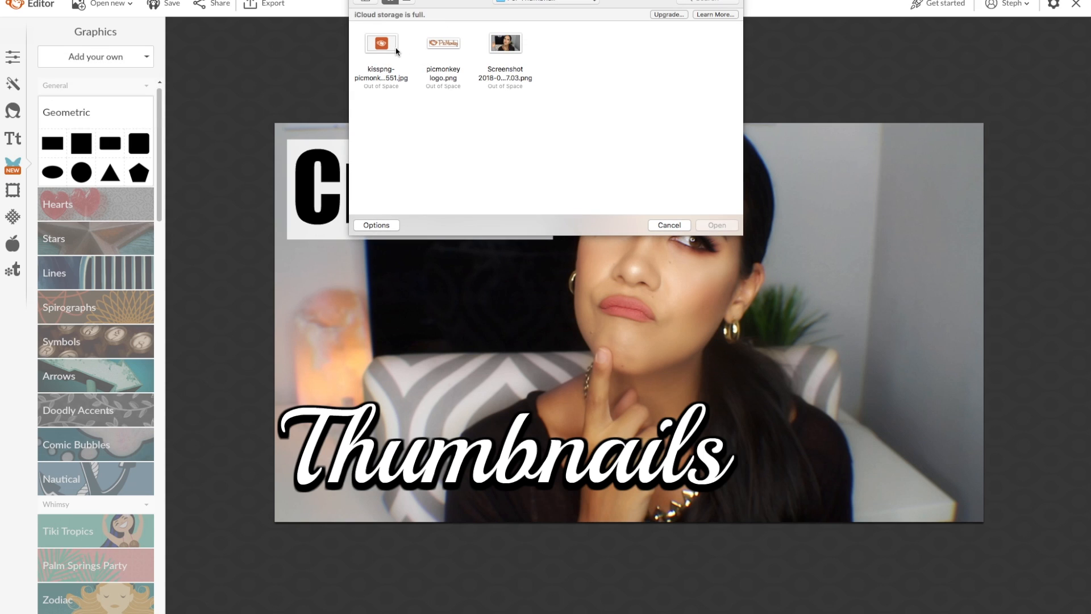
pyautogui.click(396, 51)
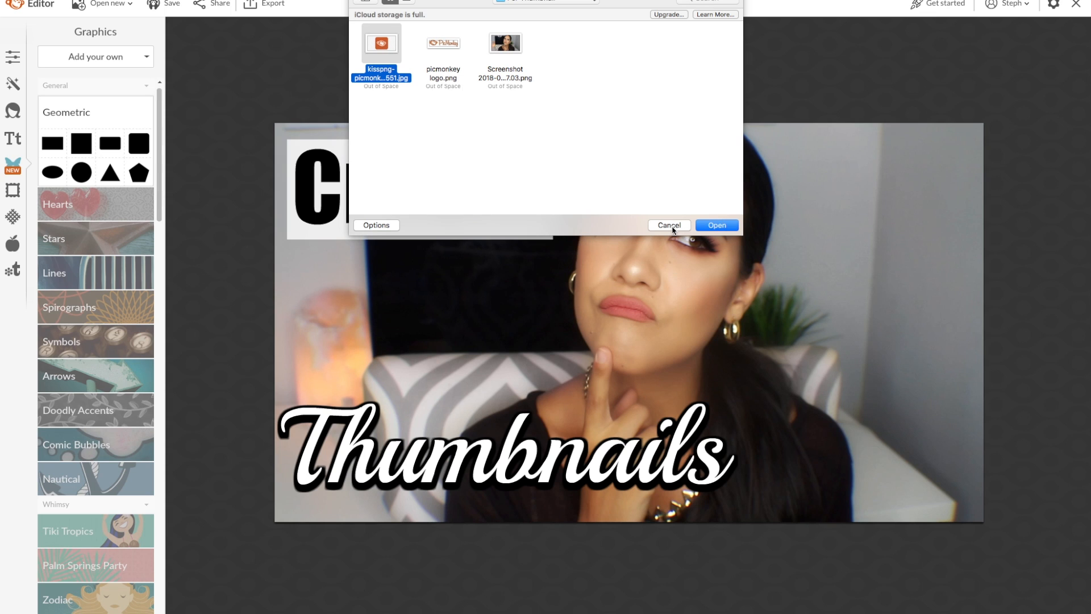
pyautogui.click(717, 226)
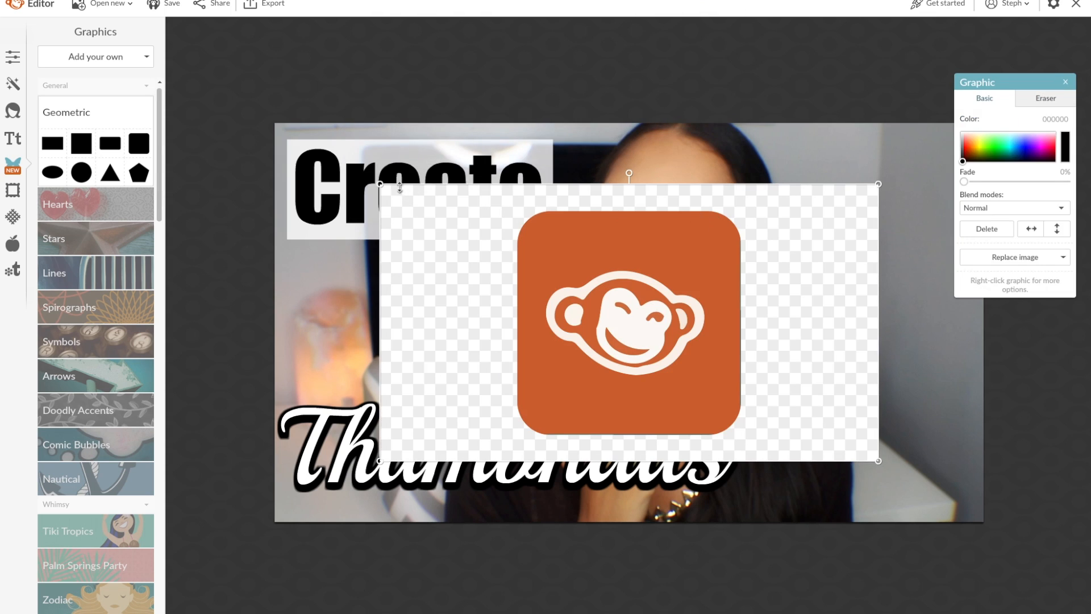
# Step: Erase most of the checkered background around the orange logo with an eraser of size 57
pyautogui.click(1030, 101)
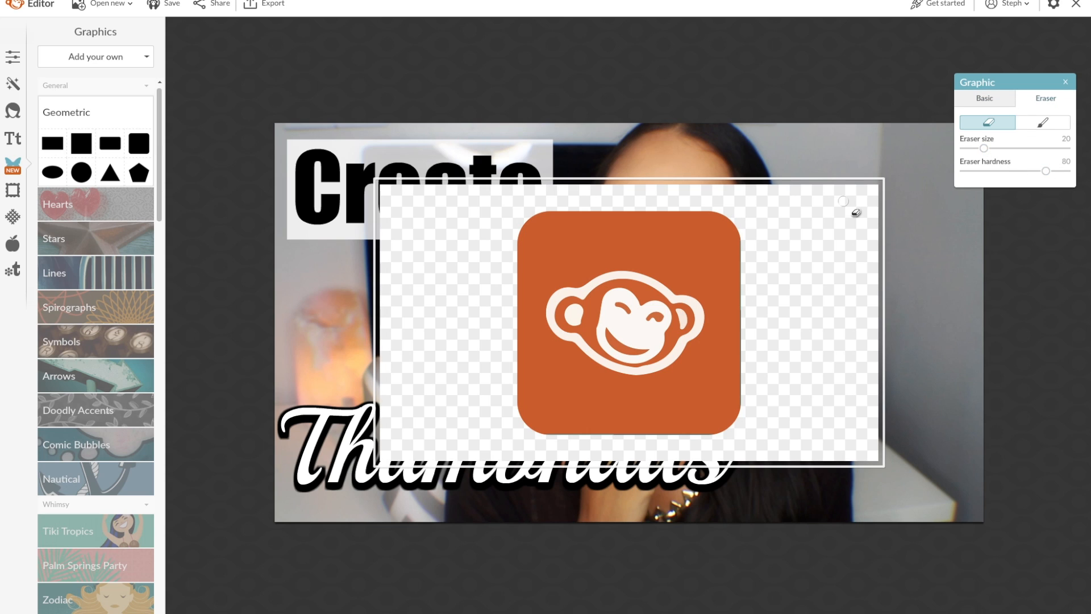
pyautogui.moveTo(983, 148); pyautogui.dragTo(1021, 149)
pyautogui.moveTo(800, 183)
pyautogui.mouseDown()
pyautogui.moveTo(815, 478)
pyautogui.moveTo(842, 436)
pyautogui.moveTo(843, 256)
pyautogui.moveTo(820, 174)
pyautogui.moveTo(847, 185)
pyautogui.moveTo(889, 441)
pyautogui.moveTo(824, 494)
pyautogui.moveTo(777, 434)
pyautogui.moveTo(778, 217)
pyautogui.moveTo(762, 182)
pyautogui.mouseUp()
pyautogui.moveTo(397, 224)
pyautogui.mouseDown()
pyautogui.moveTo(464, 205)
pyautogui.moveTo(385, 318)
pyautogui.moveTo(445, 439)
pyautogui.moveTo(578, 468)
pyautogui.moveTo(662, 465)
pyautogui.moveTo(737, 457)
pyautogui.moveTo(762, 422)
pyautogui.moveTo(756, 448)
pyautogui.mouseUp()
pyautogui.moveTo(485, 435)
pyautogui.mouseDown()
pyautogui.moveTo(468, 237)
pyautogui.moveTo(494, 261)
pyautogui.moveTo(494, 409)
pyautogui.mouseUp()
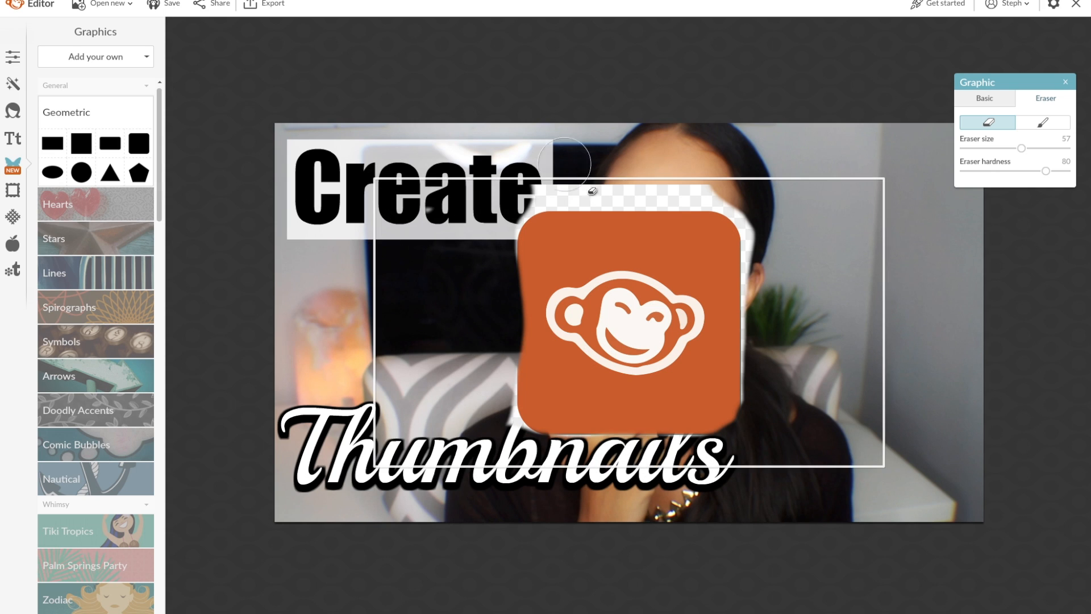
pyautogui.moveTo(537, 187)
pyautogui.mouseDown()
pyautogui.moveTo(734, 181)
pyautogui.moveTo(778, 244)
pyautogui.mouseUp()
# Step: Paint back the accidentally erased edges and corners of the orange logo with the restore brush
pyautogui.click(1042, 122)
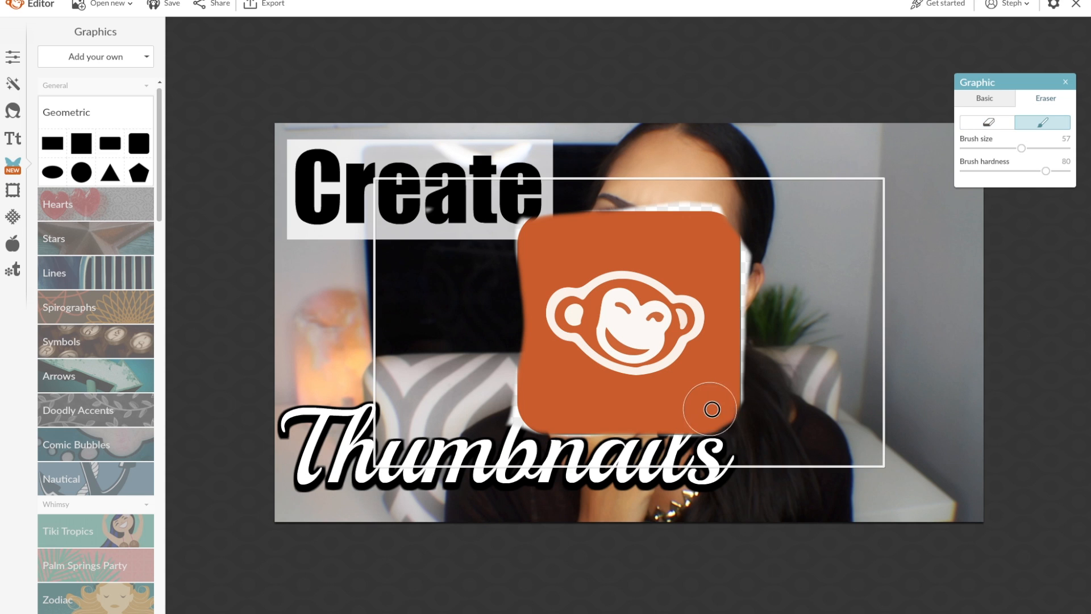
pyautogui.moveTo(706, 402); pyautogui.dragTo(721, 342)
pyautogui.moveTo(715, 238); pyautogui.dragTo(714, 235)
pyautogui.moveTo(531, 265); pyautogui.dragTo(578, 228)
# Step: Erase the leftover background along the logo's edges with a size 29, hardness 0 eraser and restore its lower-right edge
pyautogui.click(988, 122)
pyautogui.moveTo(543, 200); pyautogui.dragTo(659, 201)
pyautogui.hotkey('ctrl', '+')
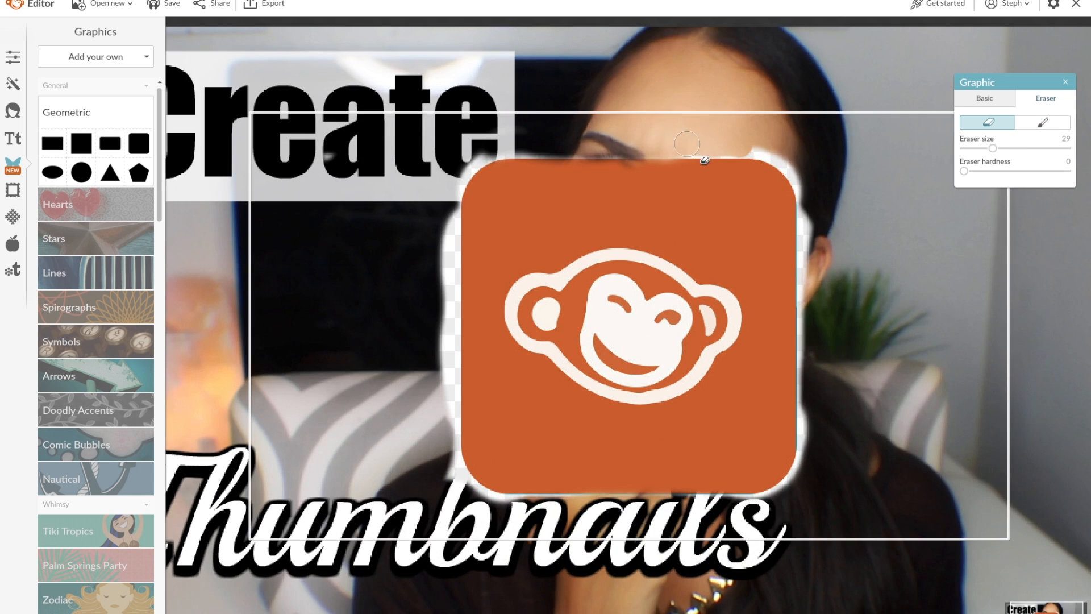
pyautogui.moveTo(761, 161)
pyautogui.mouseDown()
pyautogui.moveTo(793, 162)
pyautogui.moveTo(809, 199)
pyautogui.moveTo(803, 451)
pyautogui.moveTo(794, 497)
pyautogui.mouseUp()
pyautogui.moveTo(506, 354)
pyautogui.mouseDown()
pyautogui.moveTo(456, 468)
pyautogui.moveTo(444, 375)
pyautogui.mouseUp()
pyautogui.moveTo(445, 234); pyautogui.dragTo(445, 322)
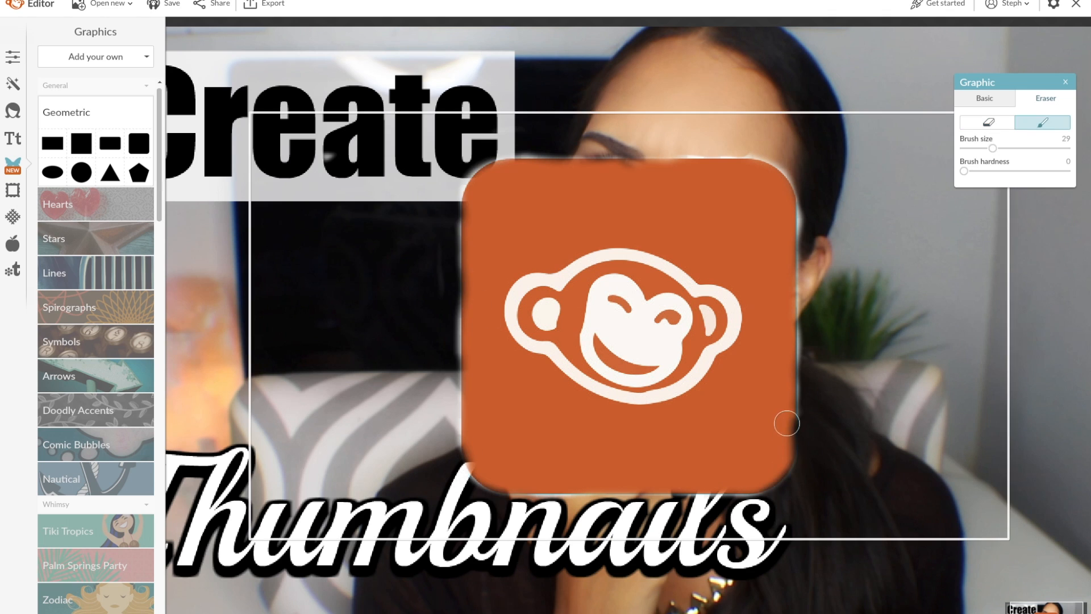
pyautogui.moveTo(786, 423); pyautogui.dragTo(773, 460)
pyautogui.click(1065, 83)
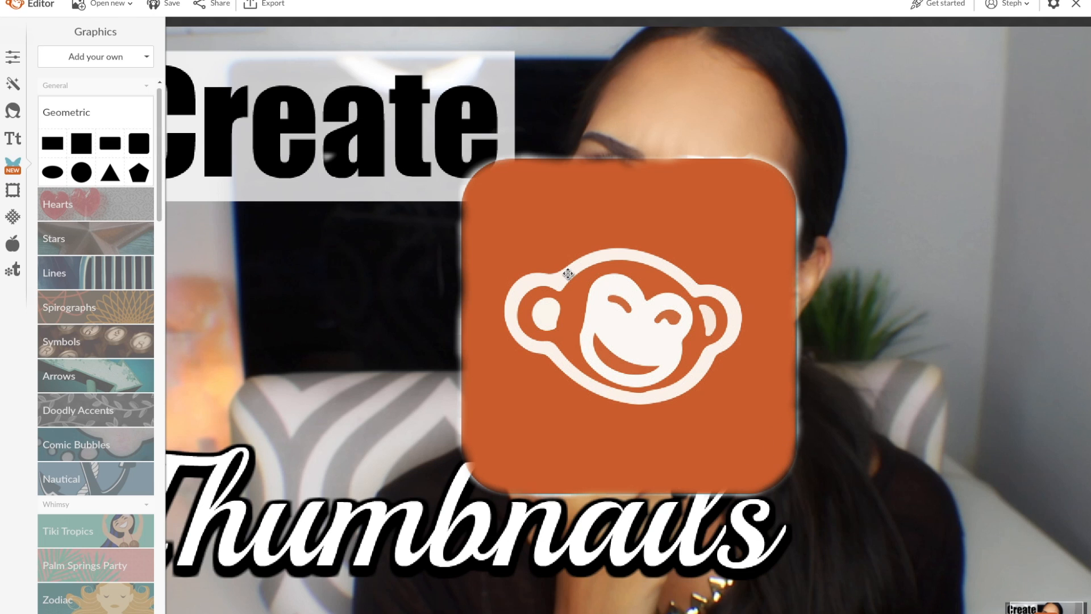
# Step: Shrink the logo graphic and move it to the upper-right area of the photo, beside the woman's head
pyautogui.click(565, 229)
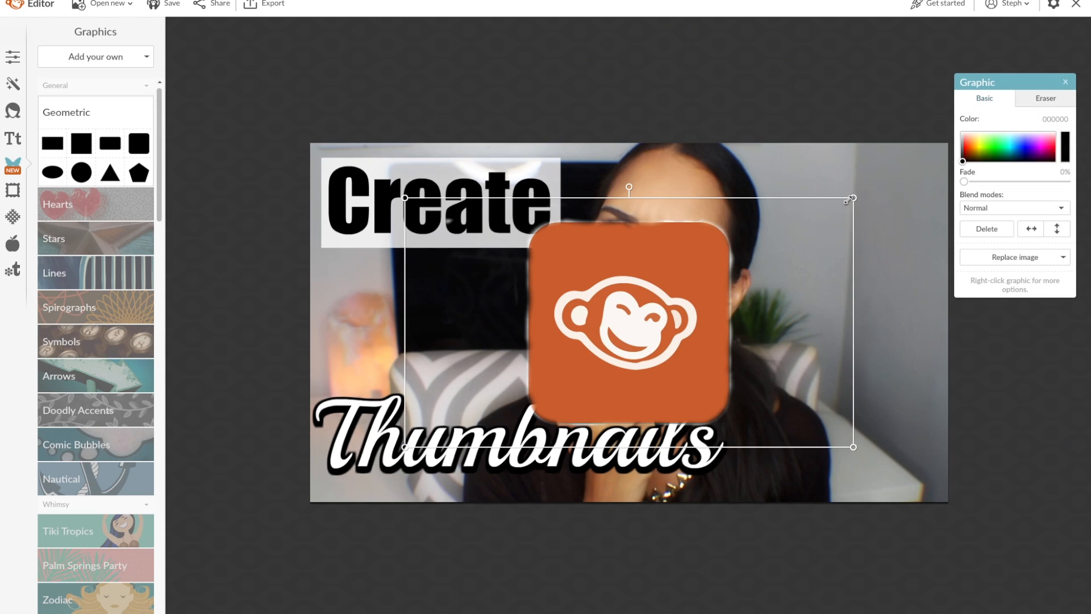
pyautogui.moveTo(852, 198); pyautogui.dragTo(584, 347)
pyautogui.moveTo(509, 390); pyautogui.dragTo(907, 442)
pyautogui.click(830, 200)
pyautogui.moveTo(877, 406); pyautogui.dragTo(872, 163)
# Step: Tilt the logo slightly clockwise and nudge it closer to the photo's upper-right corner
pyautogui.moveTo(782, 153); pyautogui.dragTo(211, 3)
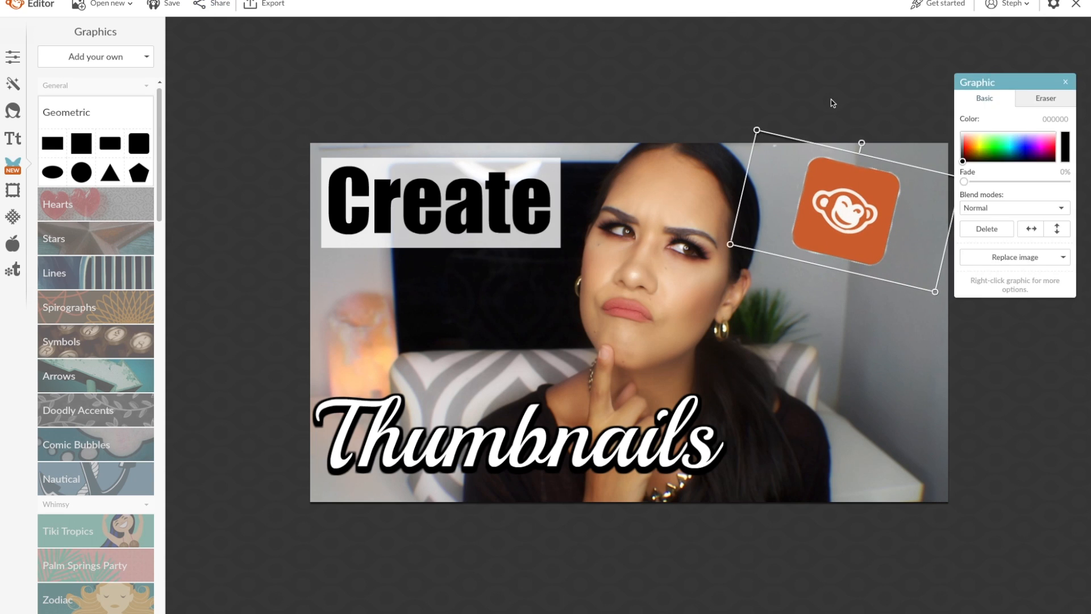
pyautogui.click(832, 102)
pyautogui.moveTo(862, 190); pyautogui.dragTo(882, 180)
pyautogui.click(818, 106)
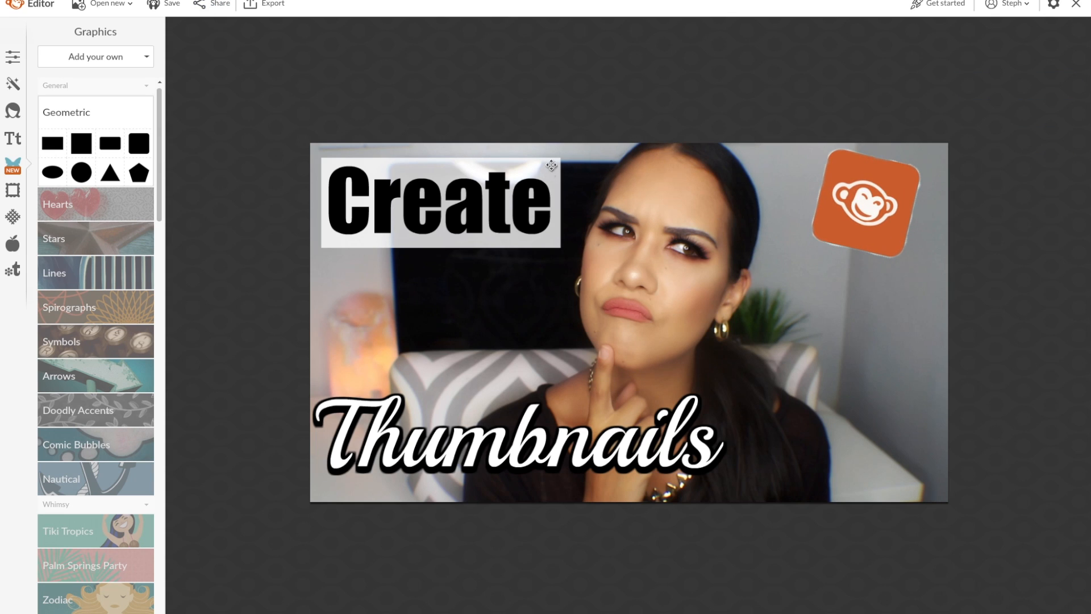
# Step: Move the white rectangle and the word "Create" down to sit just above "Thumbnails"
pyautogui.moveTo(552, 165); pyautogui.dragTo(552, 293)
pyautogui.moveTo(474, 188); pyautogui.dragTo(497, 320)
pyautogui.scroll(-1, 481, 319)
pyautogui.click(336, 261)
pyautogui.scroll(1, 338, 263)
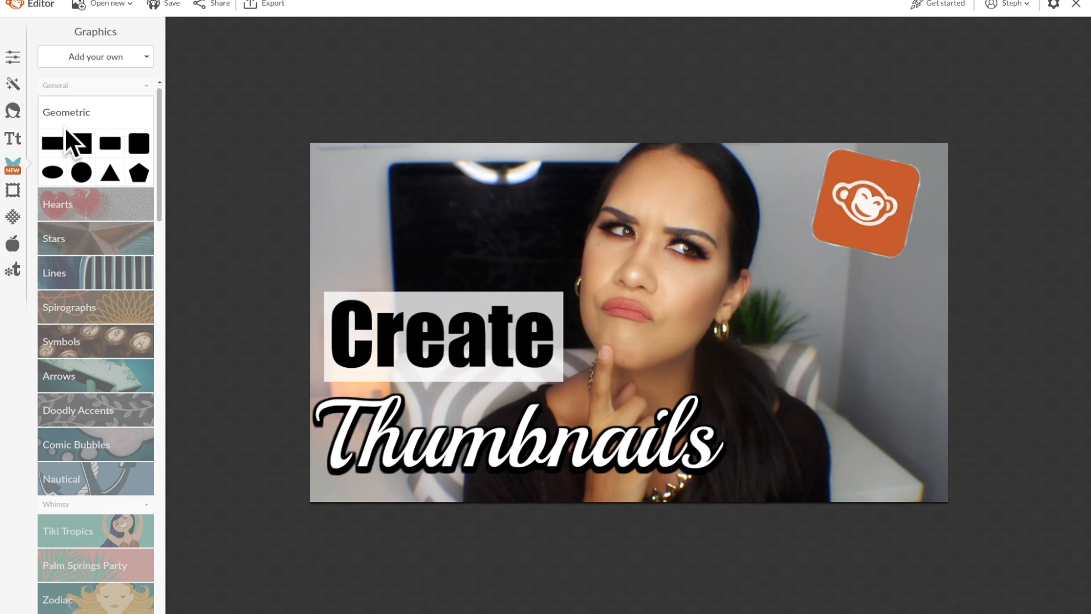
# Step: Add the text "How To" in the Impact font
pyautogui.click(13, 139)
pyautogui.click(86, 55)
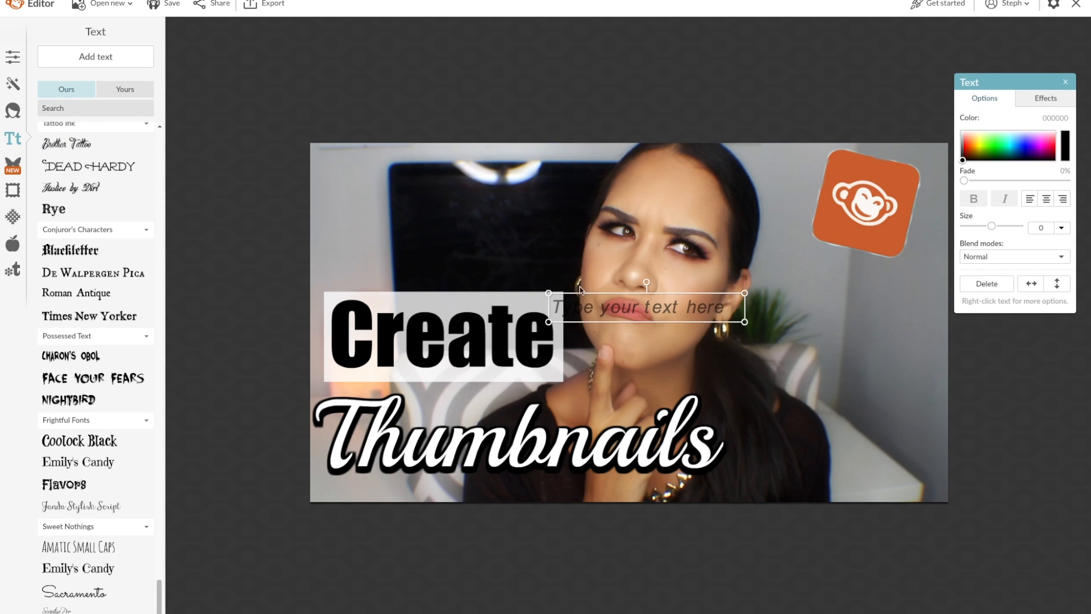
pyautogui.scroll(20, 96, 312)
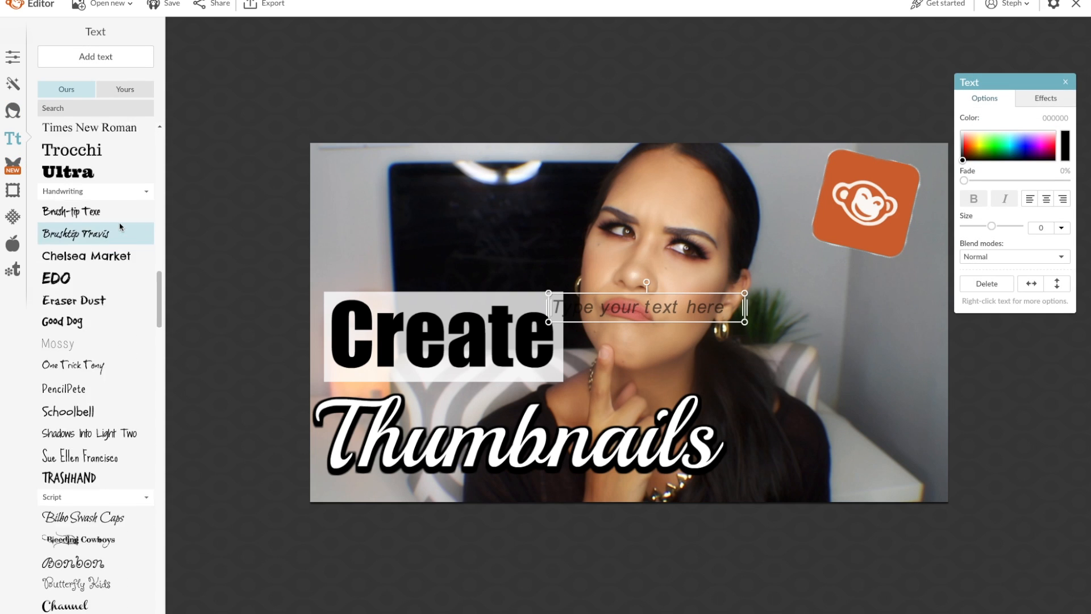
pyautogui.click(591, 305)
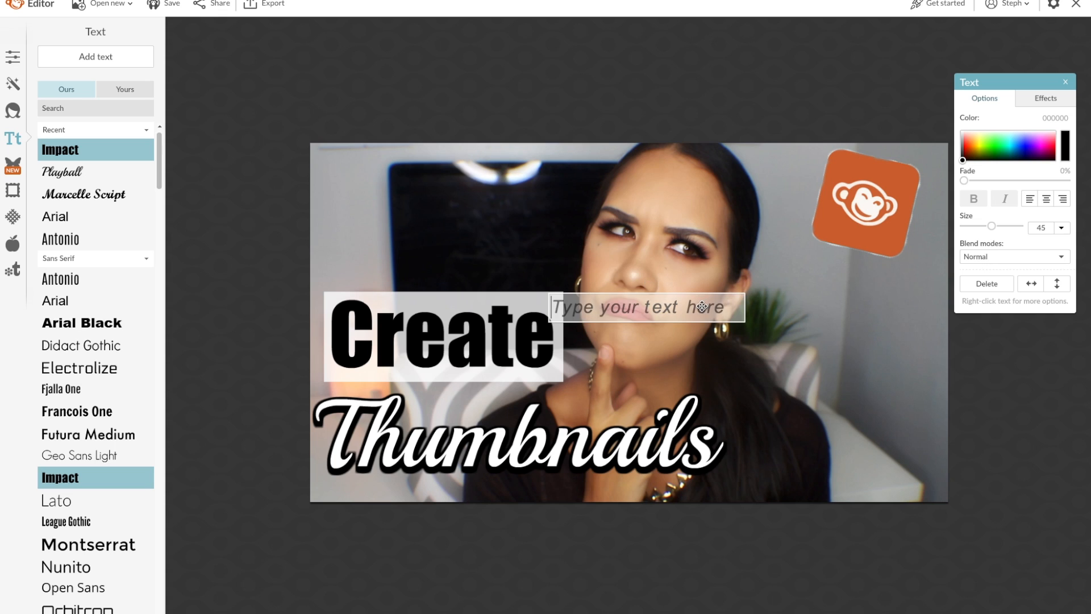
pyautogui.write('How To')
# Step: Widen the "How To" text box and enlarge its text to size 182
pyautogui.moveTo(745, 322); pyautogui.dragTo(878, 377)
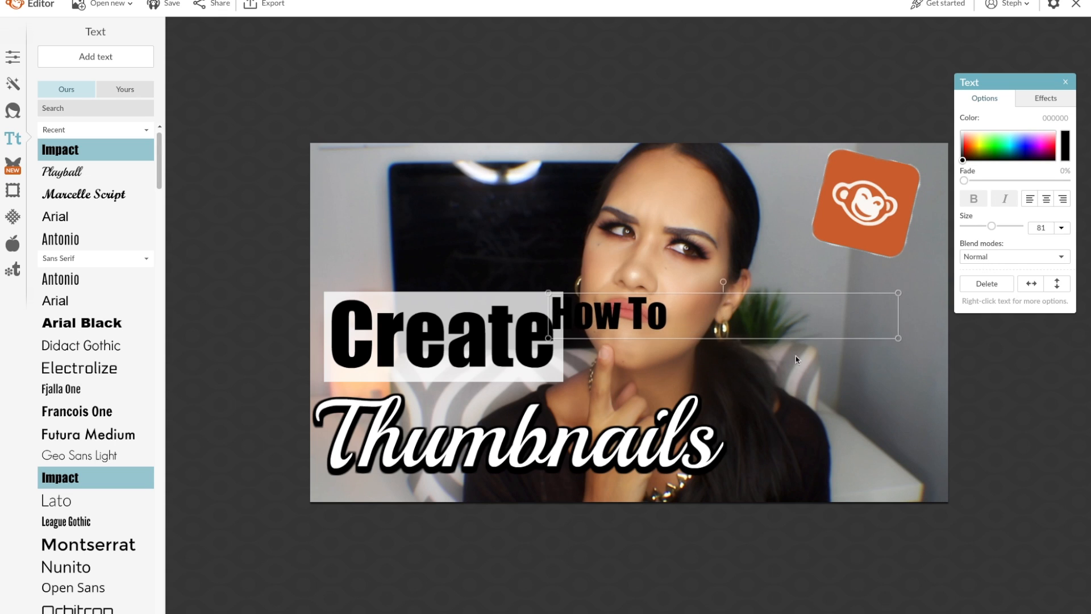
pyautogui.doubleClick(666, 310)
pyautogui.moveTo(990, 225); pyautogui.dragTo(1009, 226)
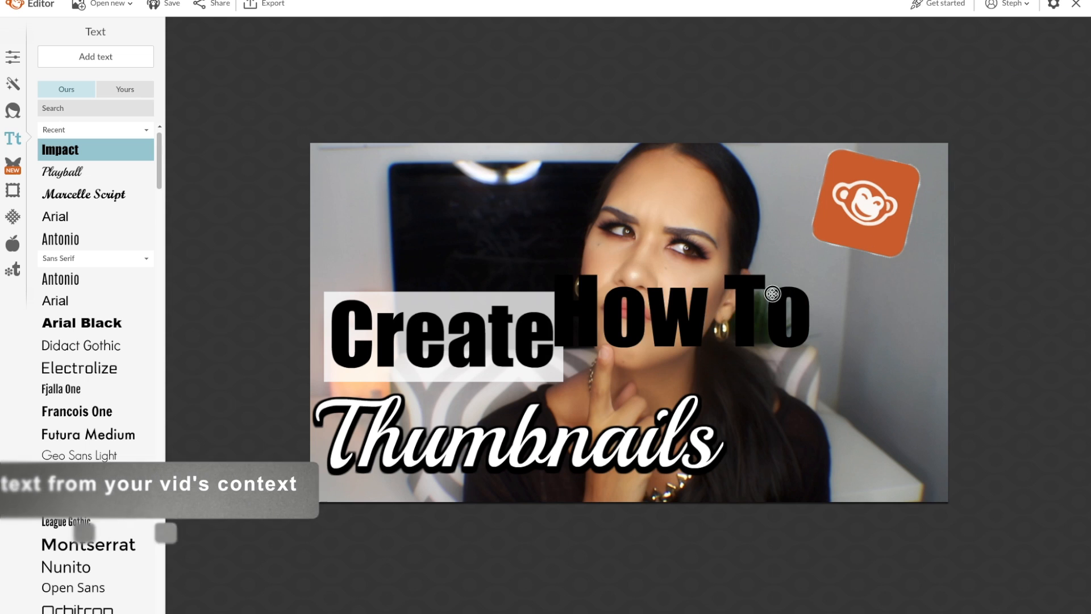
# Step: Place "How To" above "Create" in the photo's upper-left area and recolor it white
pyautogui.moveTo(774, 292); pyautogui.dragTo(538, 197)
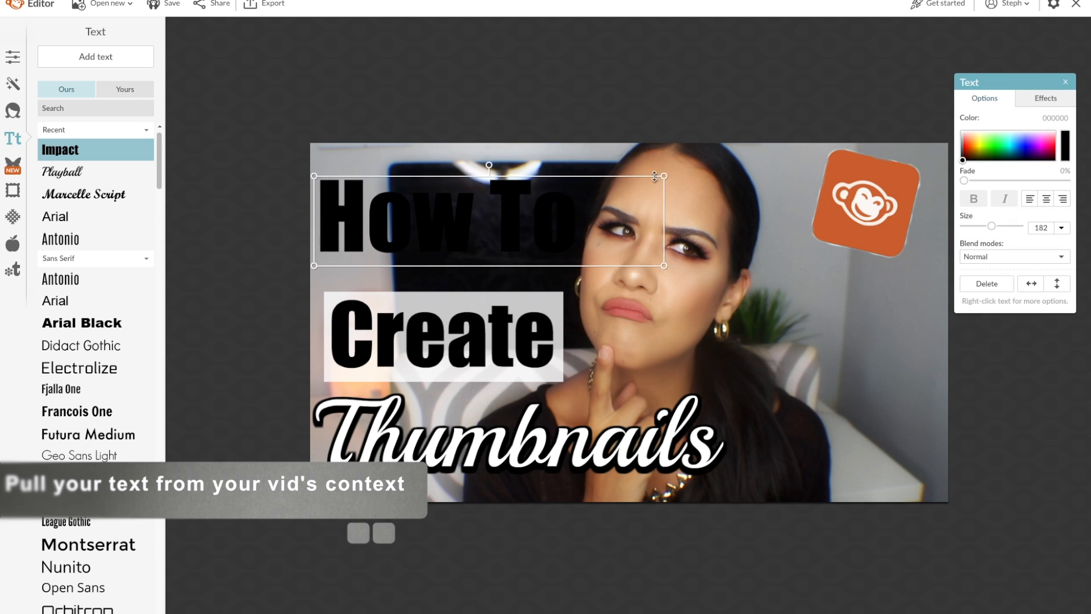
pyautogui.moveTo(963, 155); pyautogui.dragTo(955, 124)
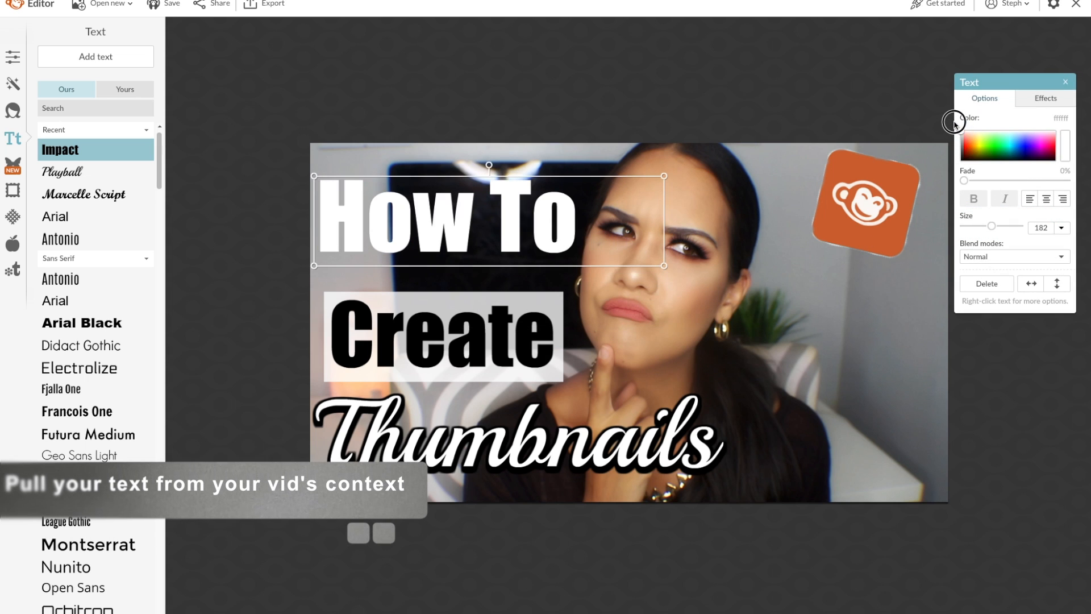
# Step: Give "How To" a black drop shadow with distance 5, intensity 100%, horizontal blur 15 and vertical blur 19
pyautogui.click(1047, 98)
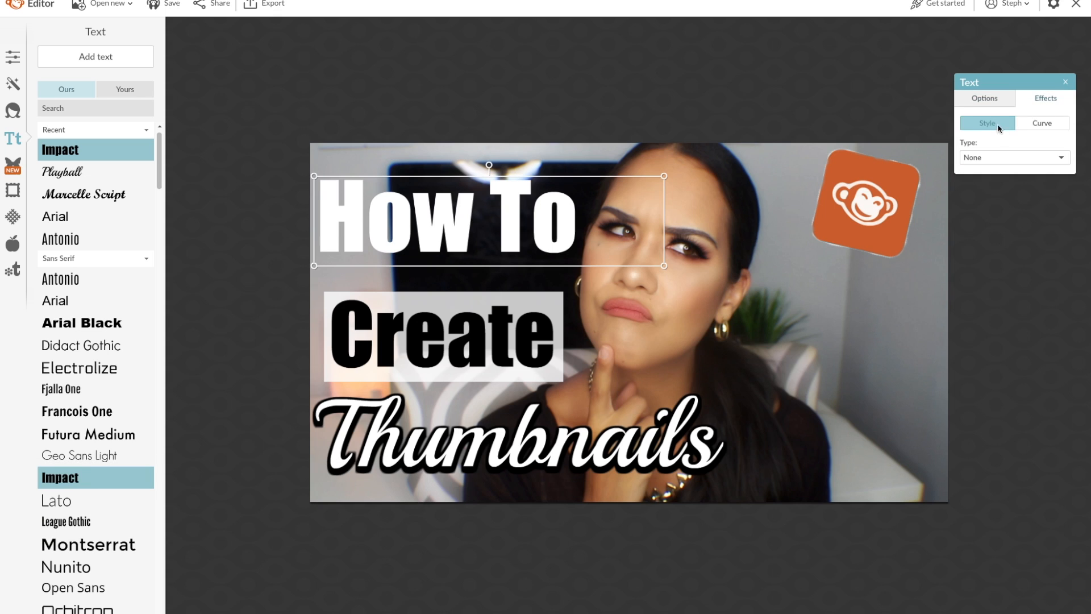
pyautogui.click(1014, 158)
pyautogui.click(977, 178)
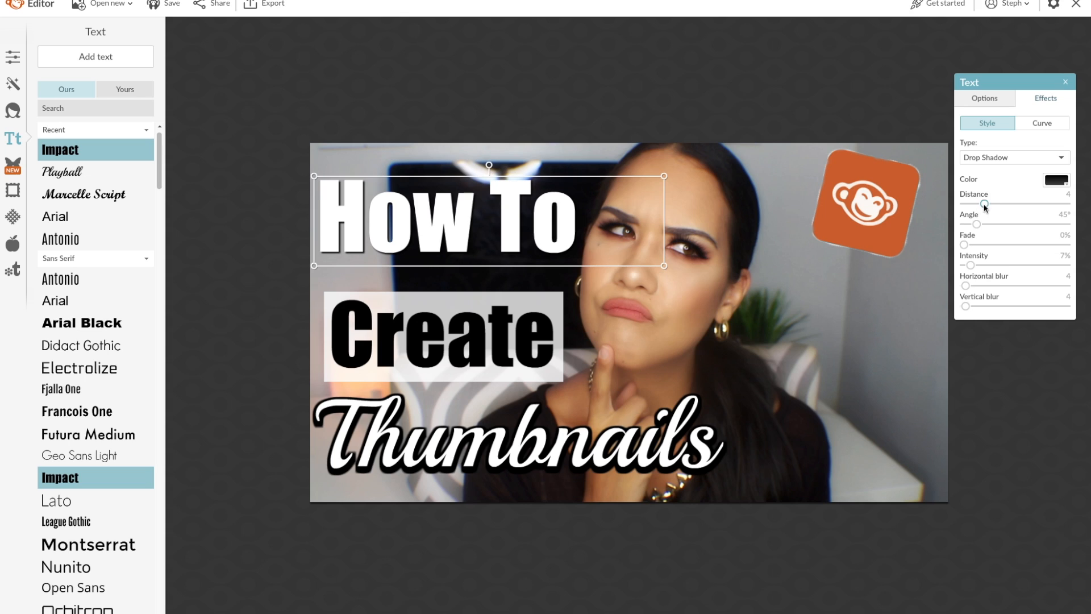
pyautogui.moveTo(984, 207); pyautogui.dragTo(988, 206)
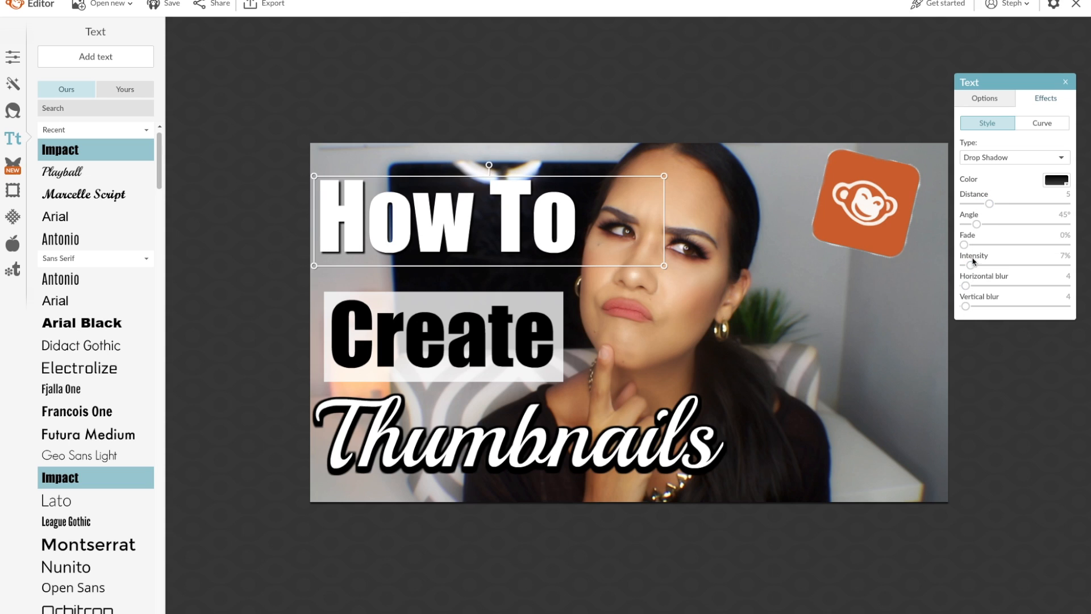
pyautogui.moveTo(973, 265); pyautogui.dragTo(1049, 269)
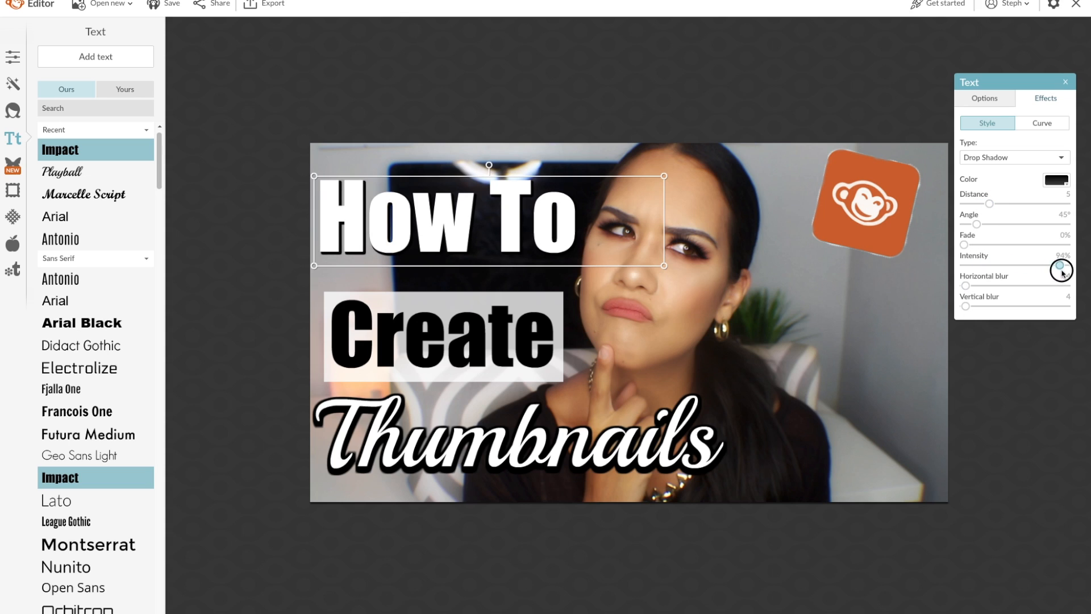
pyautogui.moveTo(966, 287); pyautogui.dragTo(972, 305)
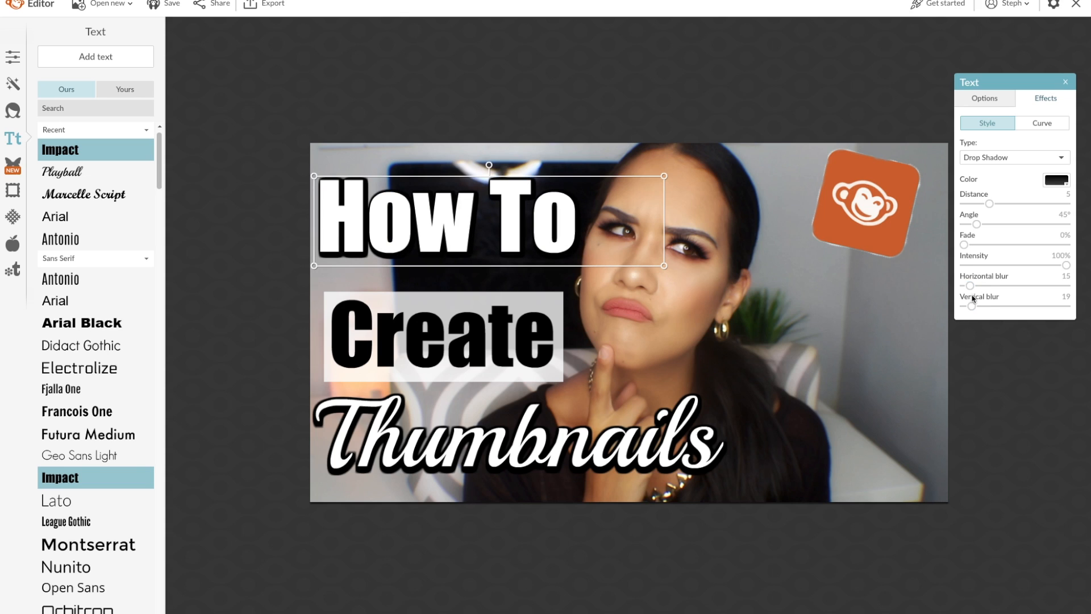
pyautogui.click(635, 101)
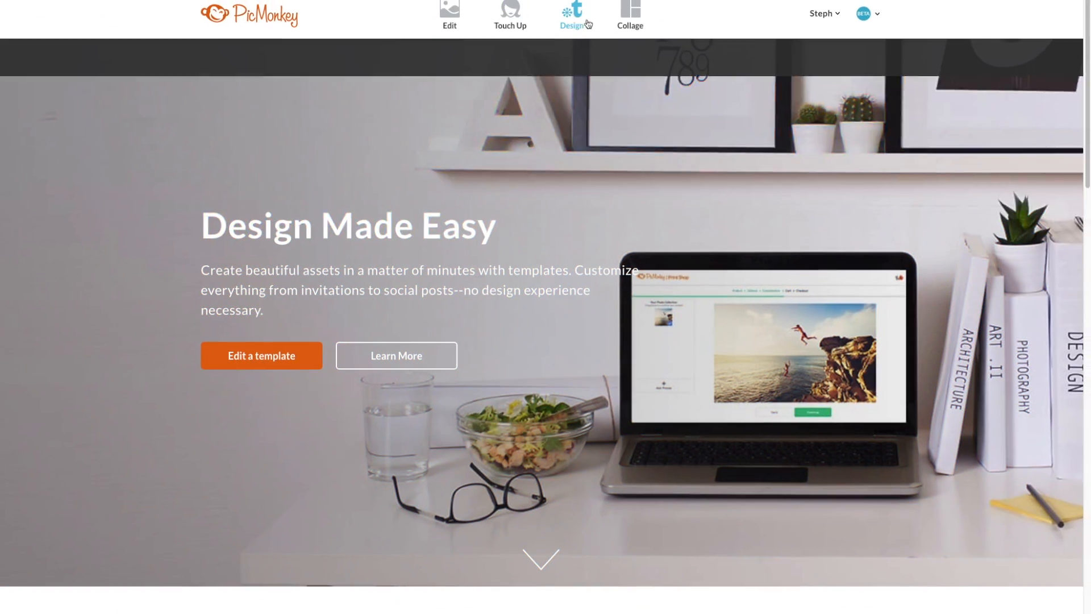
# Step: Start a new design on a blank custom canvas of 1280 x 720 pixels
pyautogui.click(571, 20)
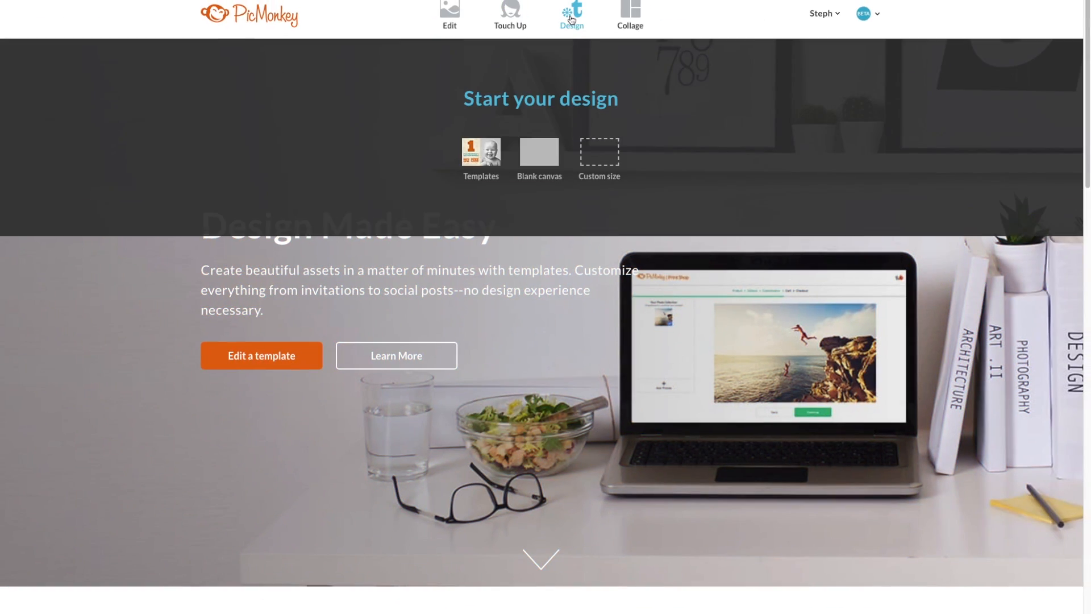
pyautogui.click(595, 154)
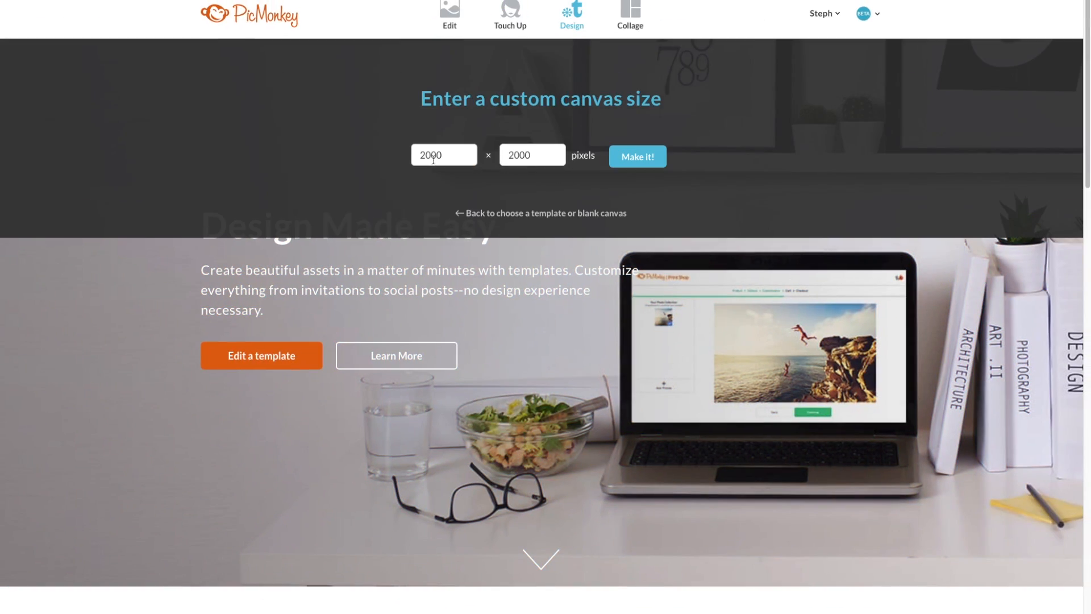
pyautogui.moveTo(453, 156); pyautogui.dragTo(403, 157)
pyautogui.press('Tab')
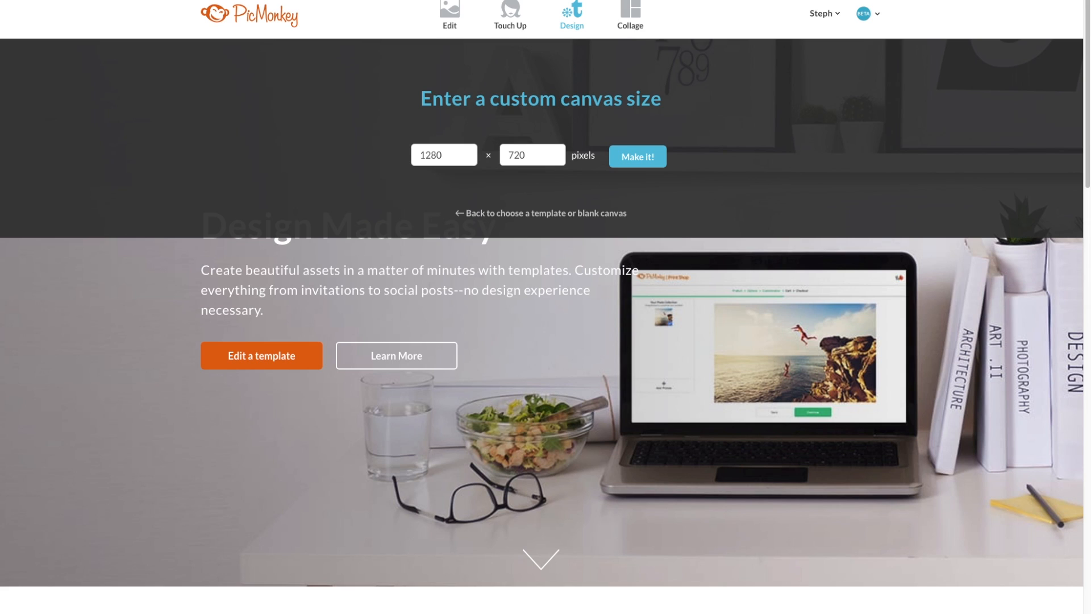
pyautogui.click(639, 159)
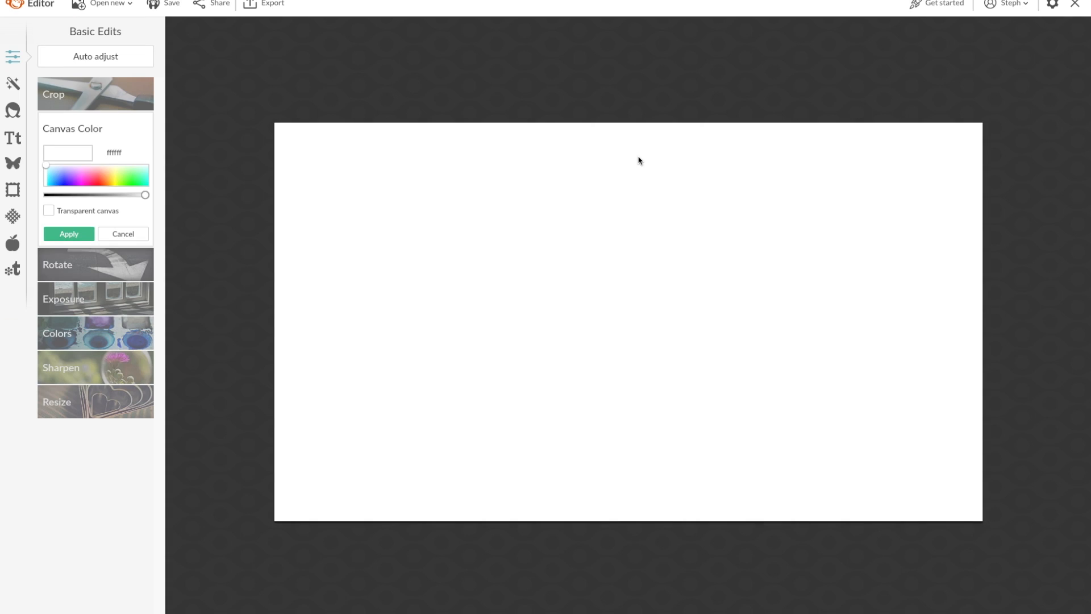
# Step: Add the portrait screenshot PNG from the computer to the canvas as a graphic
pyautogui.click(12, 163)
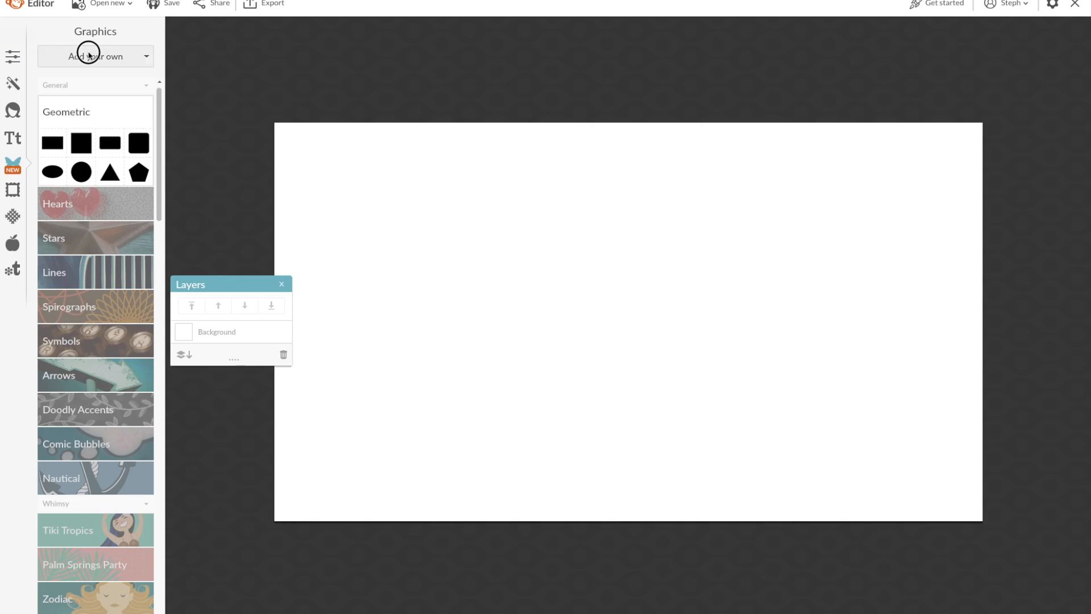
pyautogui.click(88, 56)
pyautogui.click(88, 80)
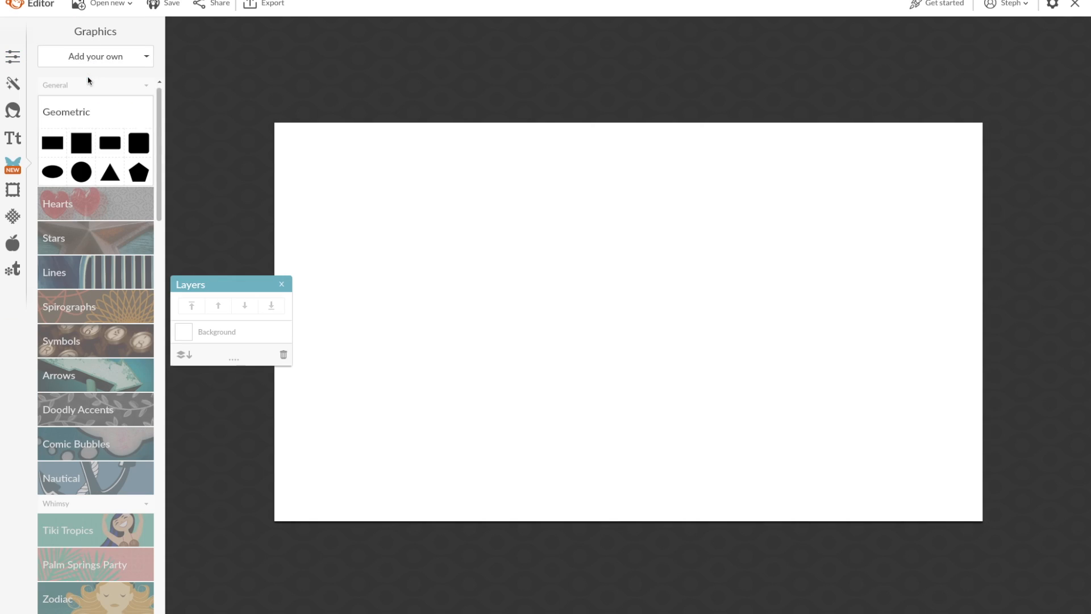
pyautogui.doubleClick(453, 45)
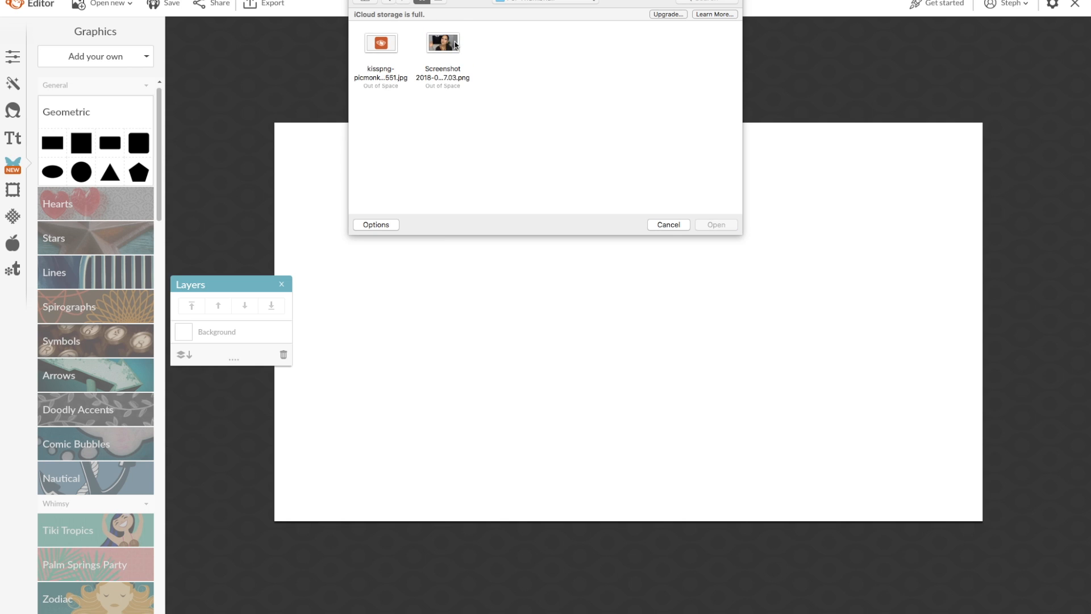
pyautogui.click(455, 45)
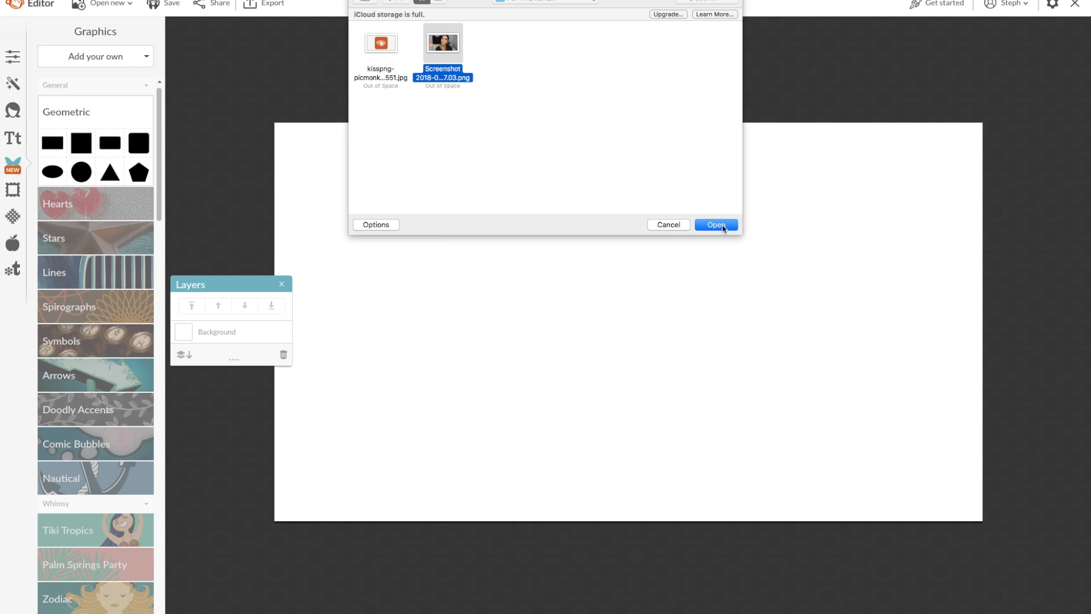
pyautogui.click(720, 225)
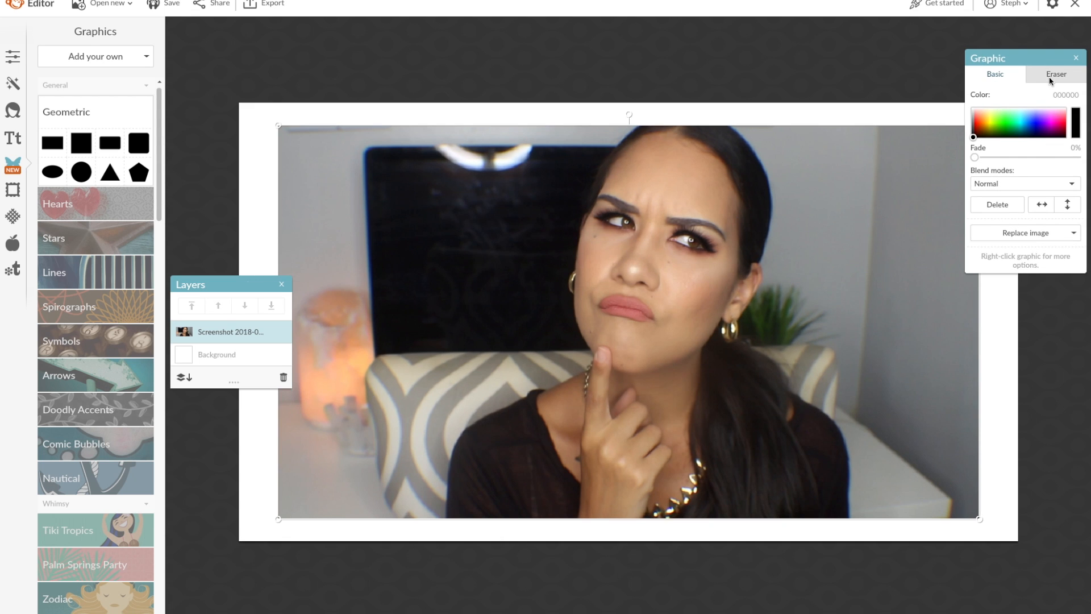
# Step: Erase the room background around the woman with a soft eraser at hardness 9, using size 68 and then 48
pyautogui.click(1050, 80)
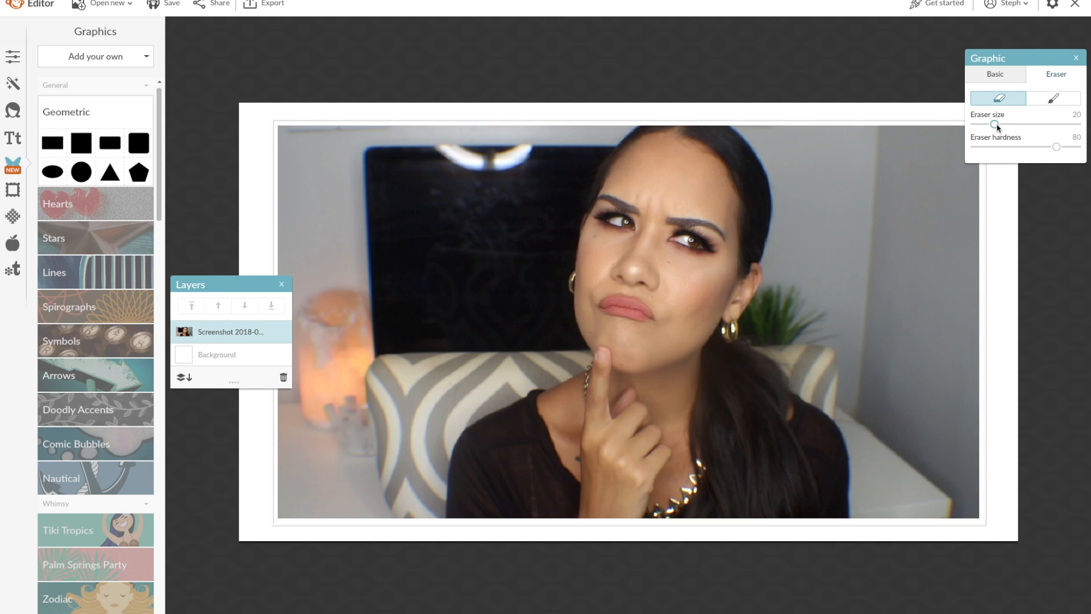
pyautogui.moveTo(1013, 123)
pyautogui.mouseDown()
pyautogui.moveTo(1045, 122)
pyautogui.moveTo(1052, 146)
pyautogui.moveTo(984, 151)
pyautogui.mouseUp()
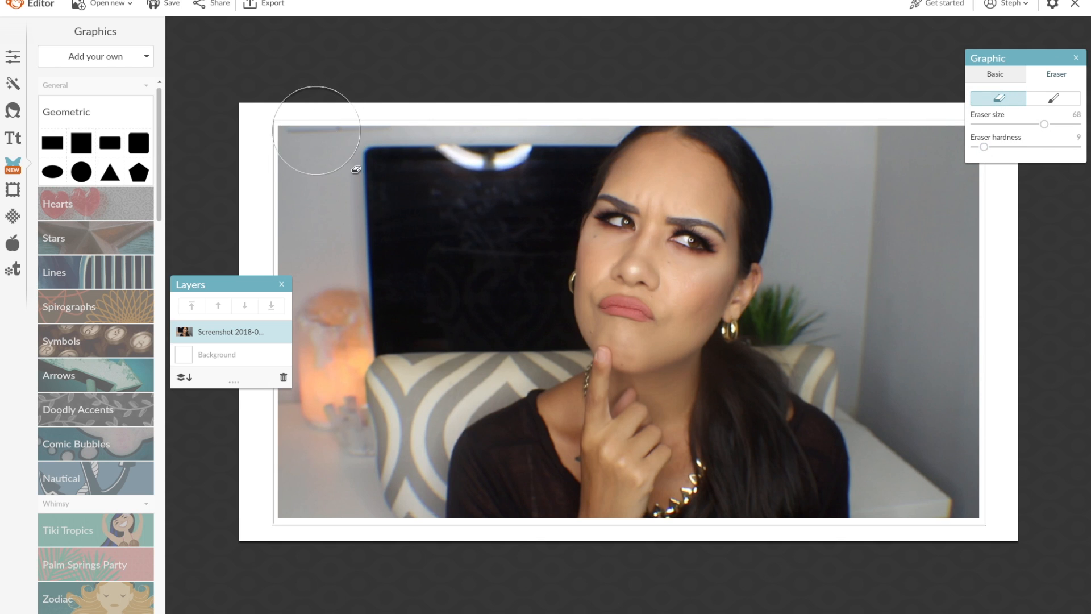
pyautogui.moveTo(304, 146)
pyautogui.mouseDown()
pyautogui.moveTo(280, 295)
pyautogui.moveTo(292, 94)
pyautogui.moveTo(275, 389)
pyautogui.moveTo(310, 513)
pyautogui.moveTo(340, 497)
pyautogui.moveTo(321, 425)
pyautogui.moveTo(320, 351)
pyautogui.moveTo(402, 158)
pyautogui.moveTo(373, 138)
pyautogui.moveTo(426, 144)
pyautogui.moveTo(413, 146)
pyautogui.moveTo(556, 121)
pyautogui.moveTo(374, 295)
pyautogui.moveTo(322, 365)
pyautogui.moveTo(377, 529)
pyautogui.moveTo(392, 321)
pyautogui.moveTo(481, 214)
pyautogui.moveTo(400, 472)
pyautogui.moveTo(410, 497)
pyautogui.moveTo(429, 355)
pyautogui.moveTo(578, 96)
pyautogui.moveTo(670, 97)
pyautogui.moveTo(858, 139)
pyautogui.moveTo(951, 499)
pyautogui.moveTo(950, 244)
pyautogui.moveTo(895, 273)
pyautogui.moveTo(824, 124)
pyautogui.moveTo(929, 510)
pyautogui.moveTo(885, 466)
pyautogui.moveTo(835, 265)
pyautogui.mouseUp()
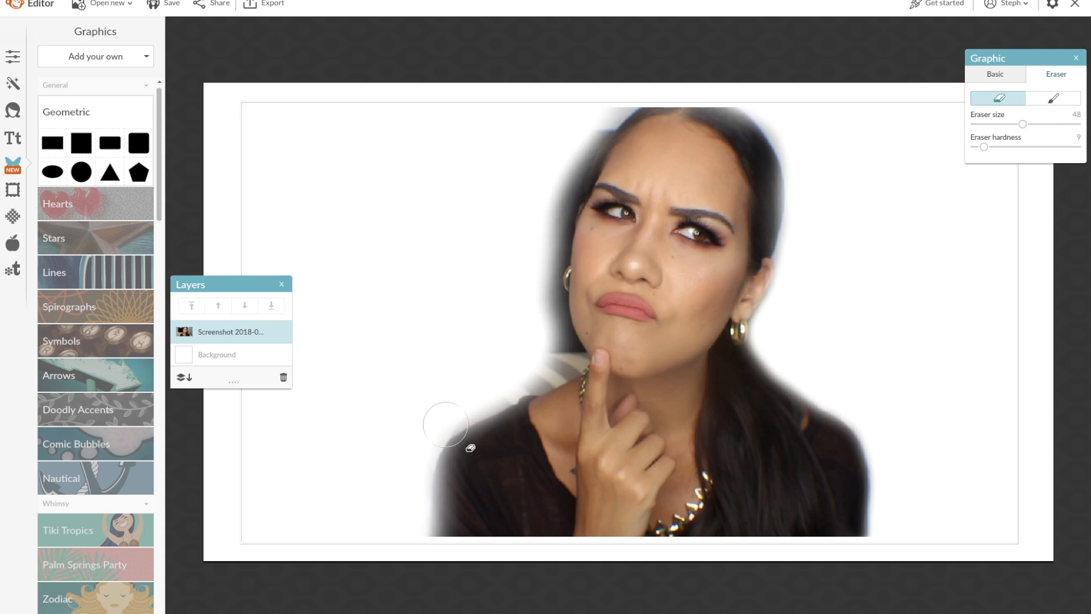
pyautogui.moveTo(446, 424)
pyautogui.mouseDown()
pyautogui.moveTo(559, 359)
pyautogui.moveTo(517, 378)
pyautogui.moveTo(559, 359)
pyautogui.moveTo(531, 300)
pyautogui.moveTo(543, 189)
pyautogui.moveTo(625, 87)
pyautogui.moveTo(571, 141)
pyautogui.moveTo(629, 97)
pyautogui.moveTo(551, 222)
pyautogui.moveTo(543, 311)
pyautogui.moveTo(555, 339)
pyautogui.mouseUp()
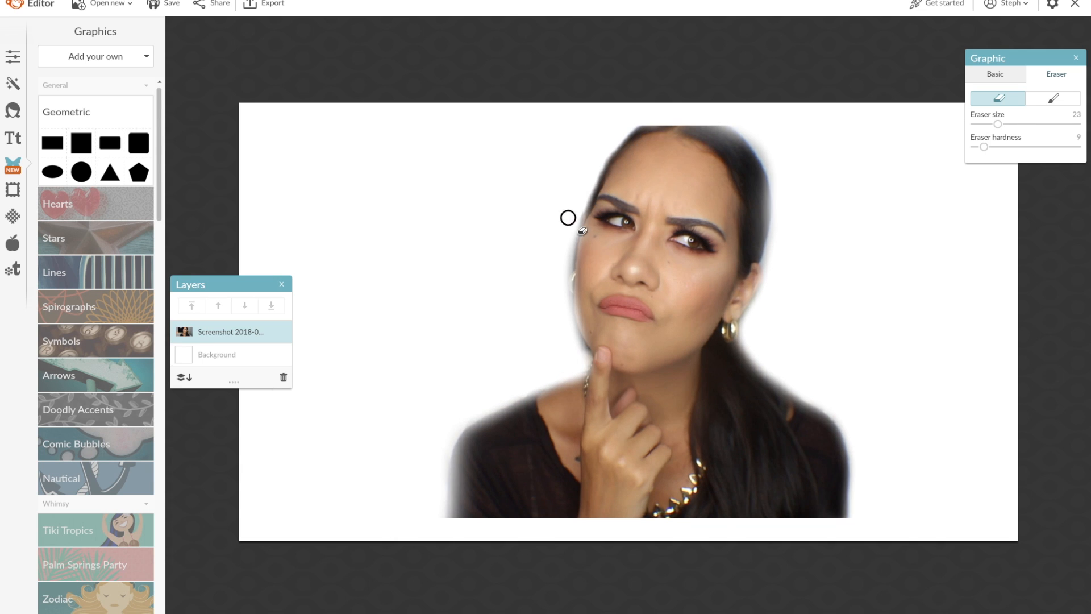
# Step: Clean up the cut-out's edge beside the woman's cheek and jaw with the eraser at size 23
pyautogui.scroll(-2, 574, 354)
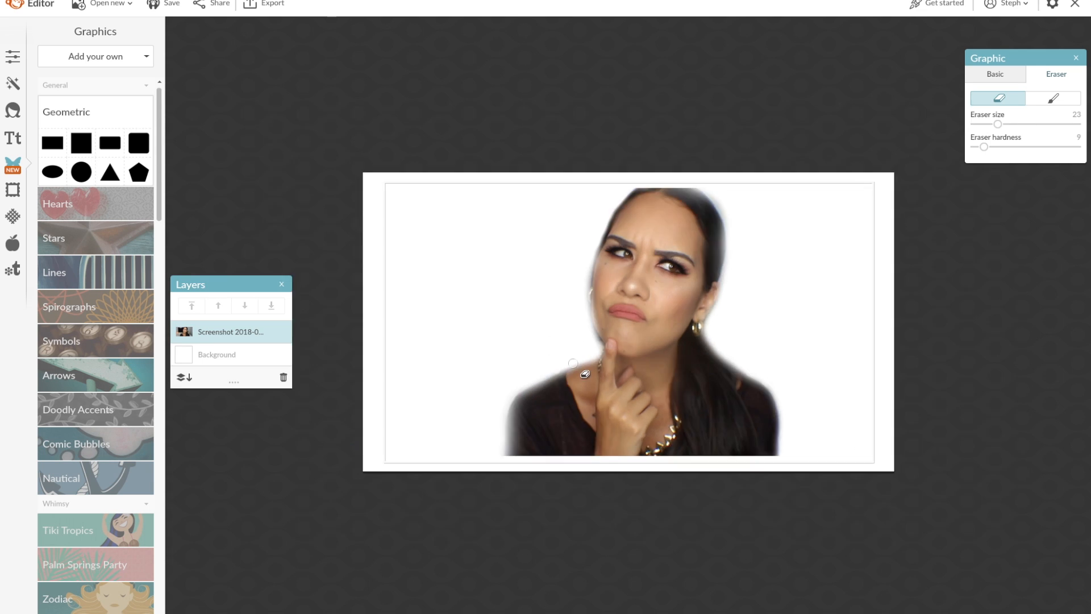
pyautogui.scroll(5, 574, 355)
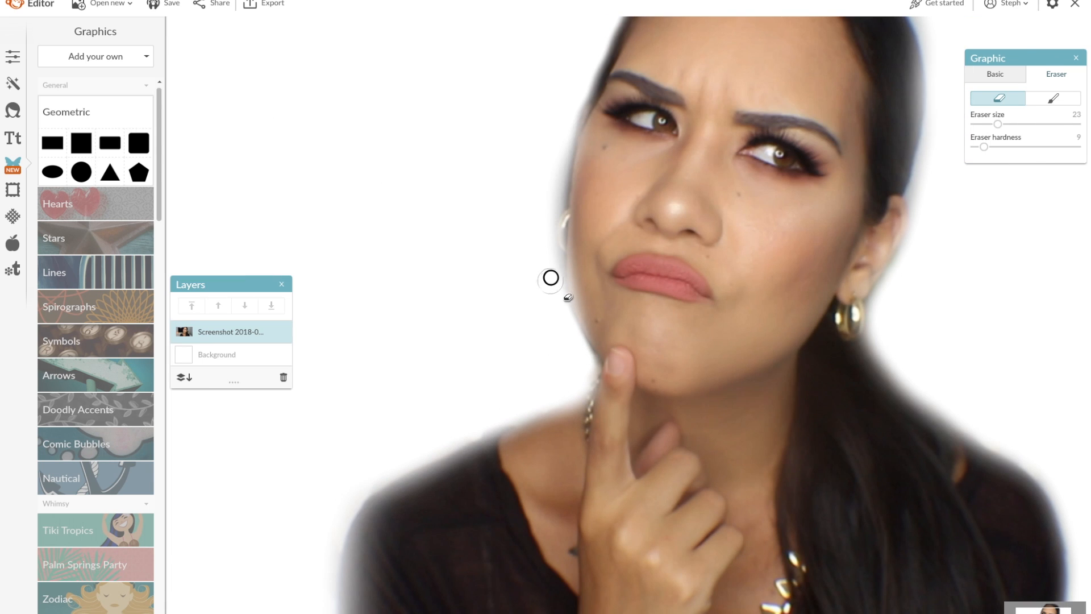
pyautogui.moveTo(550, 278); pyautogui.dragTo(544, 249)
pyautogui.moveTo(550, 197)
pyautogui.mouseDown()
pyautogui.moveTo(556, 137)
pyautogui.moveTo(541, 239)
pyautogui.mouseUp()
pyautogui.scroll(-3, 537, 246)
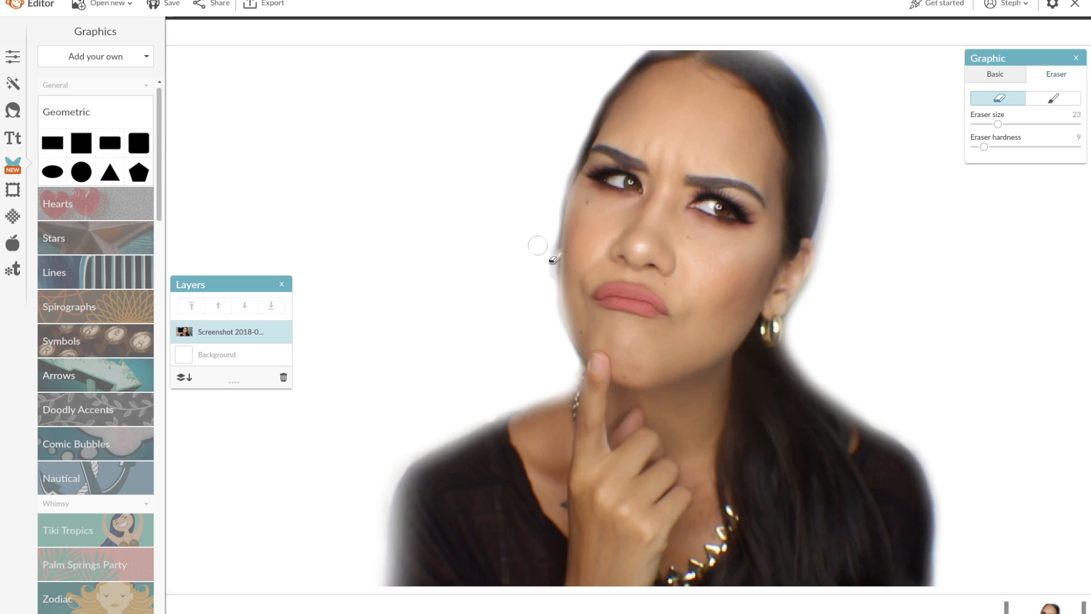
pyautogui.scroll(-2, 537, 245)
pyautogui.click(1076, 57)
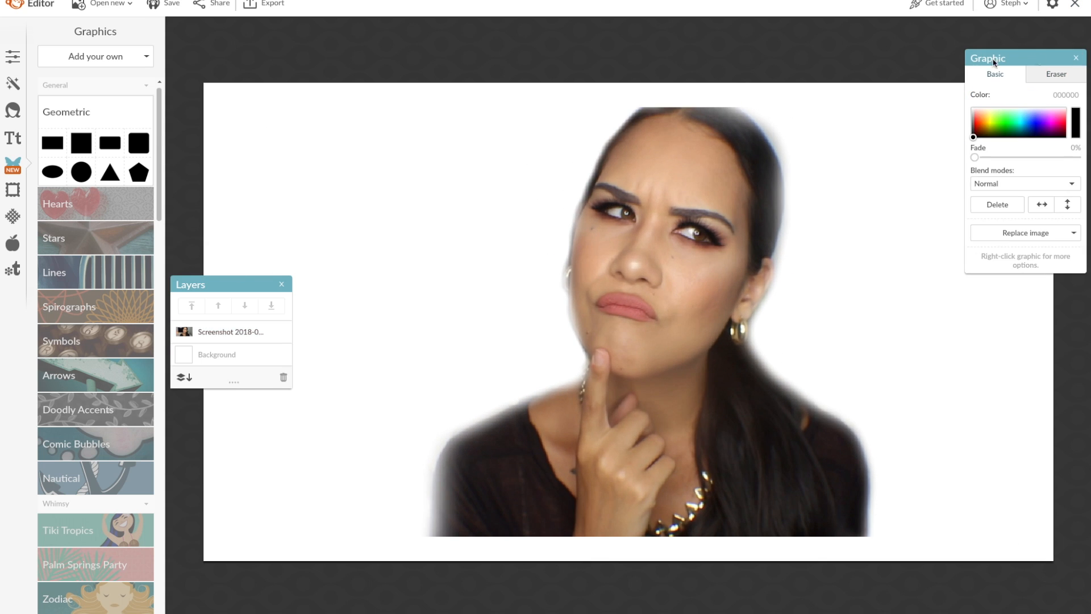
# Step: Enlarge the cut-out portrait to fill the canvas height and move it to the canvas's right side
pyautogui.click(698, 135)
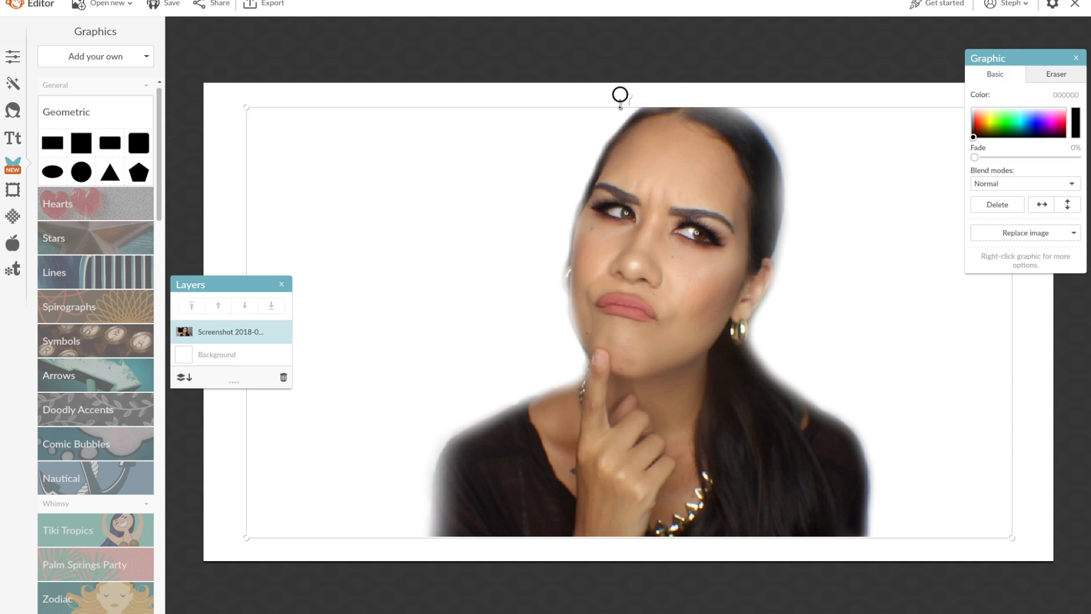
pyautogui.moveTo(620, 106); pyautogui.dragTo(628, 80)
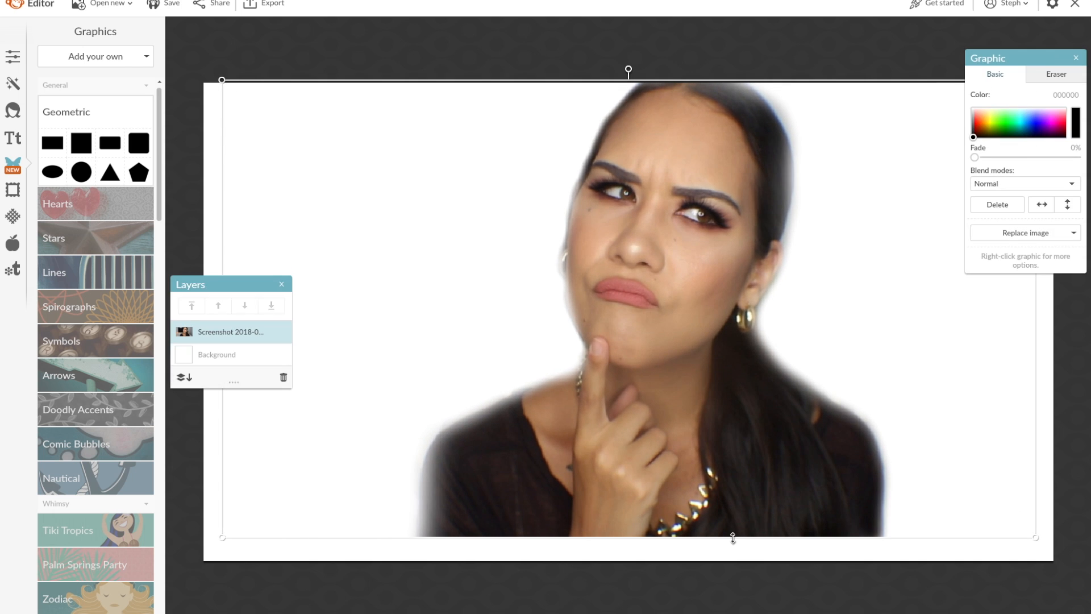
pyautogui.moveTo(733, 537); pyautogui.dragTo(740, 561)
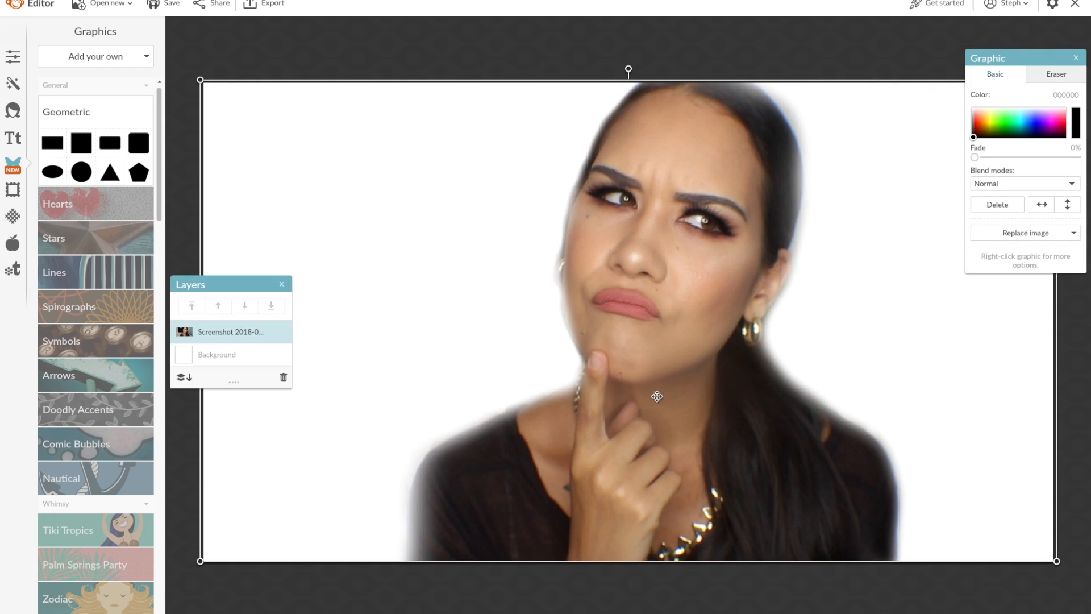
pyautogui.moveTo(634, 339); pyautogui.dragTo(868, 338)
pyautogui.click(655, 36)
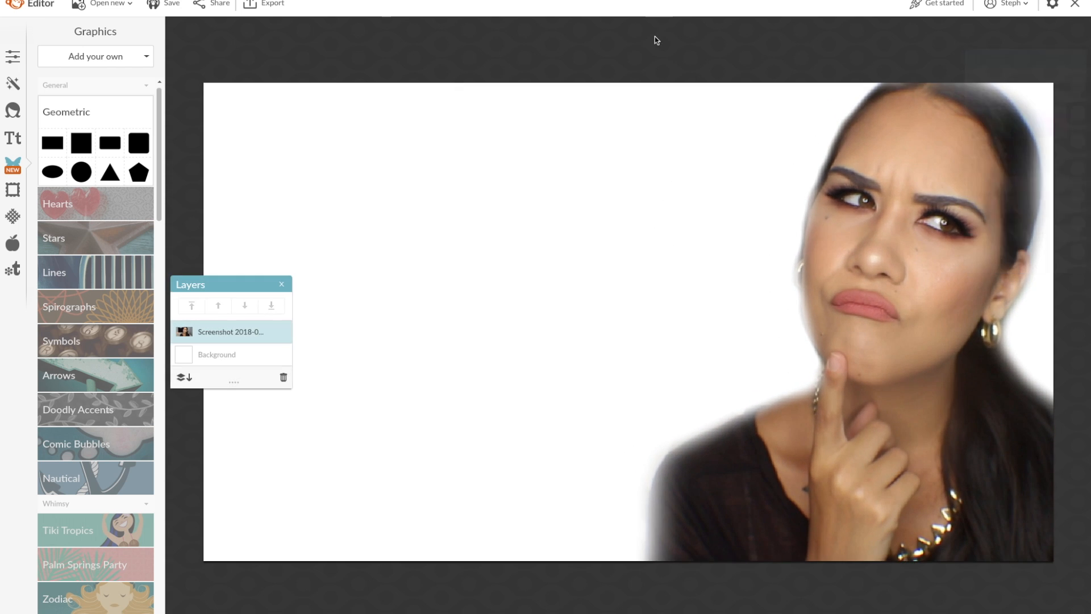
# Step: Change the canvas color to salmon pink and apply it
pyautogui.click(13, 57)
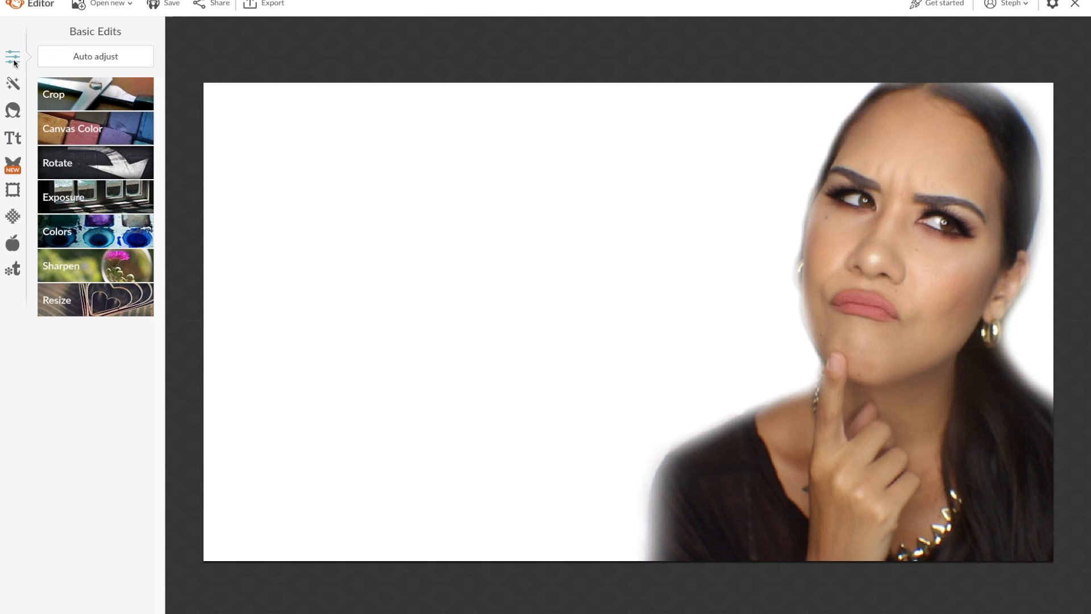
pyautogui.click(73, 137)
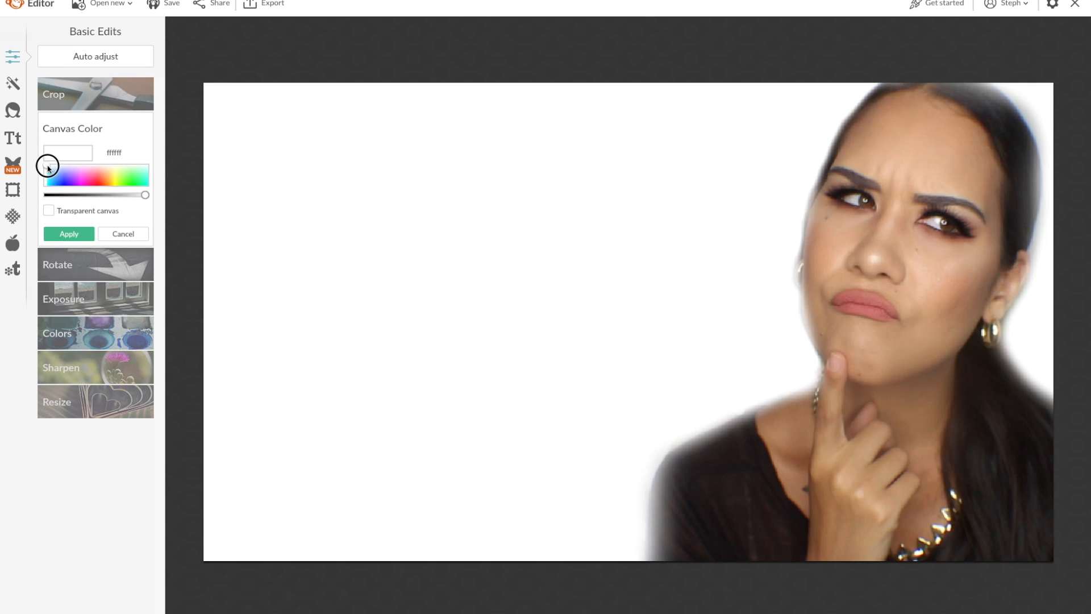
pyautogui.moveTo(48, 168); pyautogui.dragTo(100, 175)
pyautogui.click(84, 235)
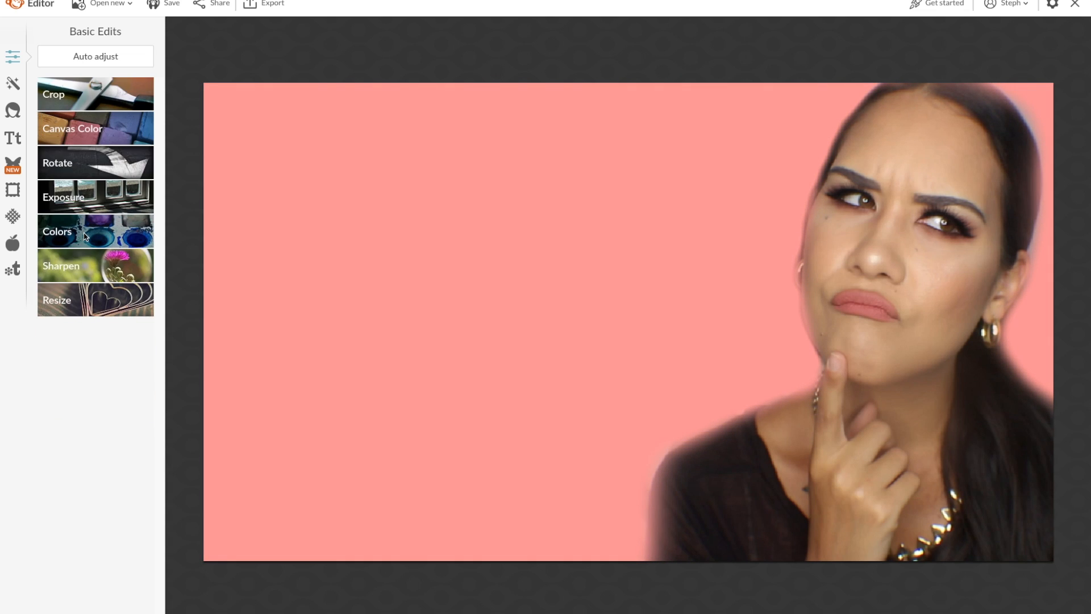
# Step: Add the text "Create" in the Impact font and place it in the canvas's upper-left area
pyautogui.click(13, 138)
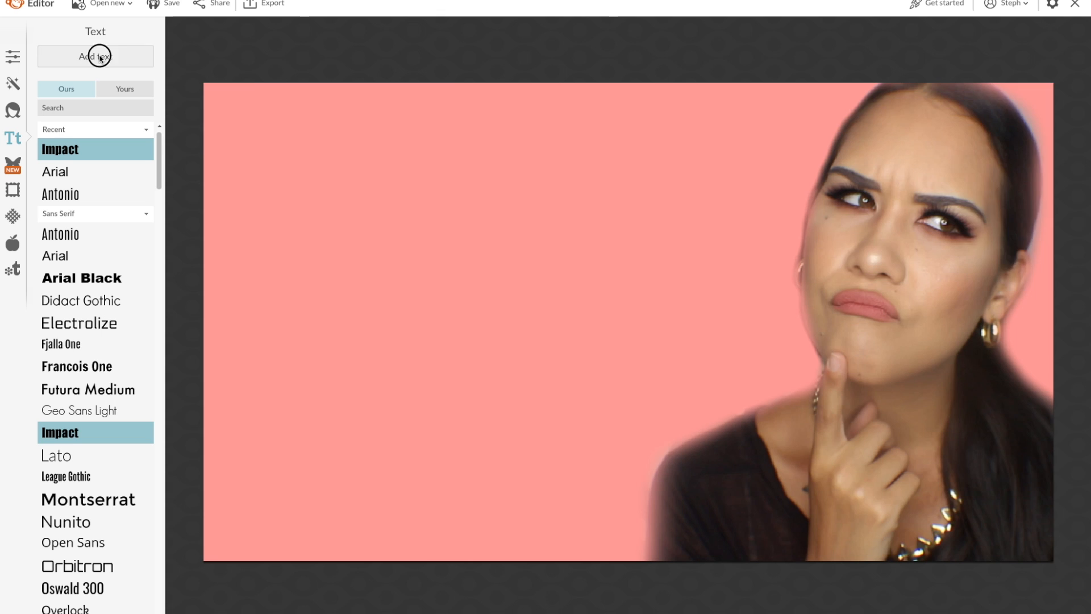
pyautogui.click(96, 56)
pyautogui.click(510, 382)
pyautogui.write('Create')
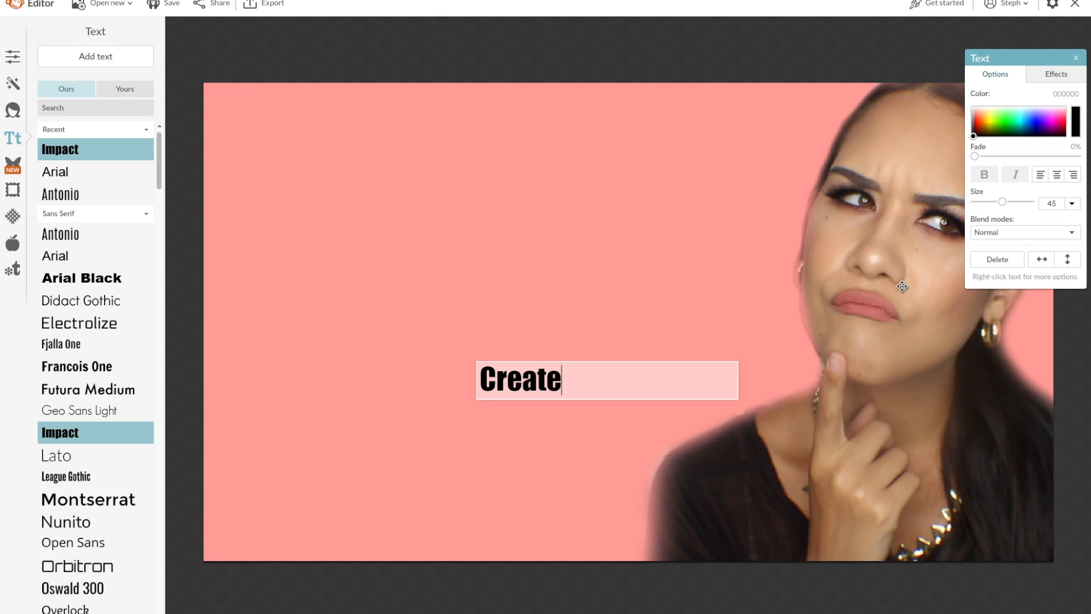
pyautogui.scroll(-1, 902, 287)
pyautogui.scroll(-1, 902, 286)
pyautogui.click(548, 373)
pyautogui.moveTo(592, 366); pyautogui.dragTo(329, 175)
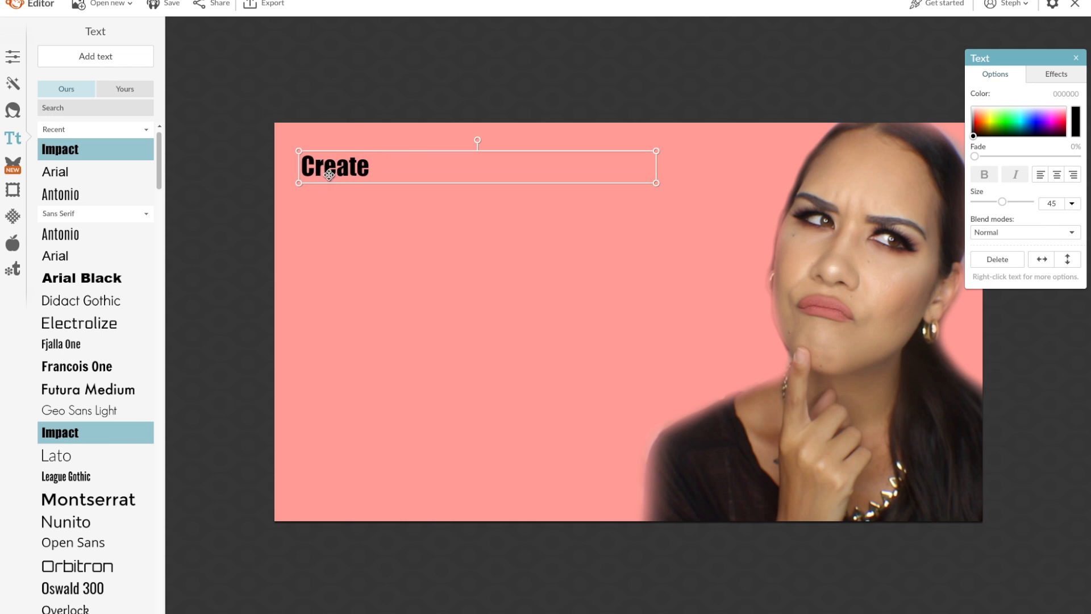
# Step: Enlarge "Create" to size 221, widen its text box and align it near the canvas's top edge
pyautogui.moveTo(1005, 203); pyautogui.dragTo(1035, 203)
pyautogui.moveTo(656, 215); pyautogui.dragTo(739, 237)
pyautogui.moveTo(513, 131); pyautogui.dragTo(514, 148)
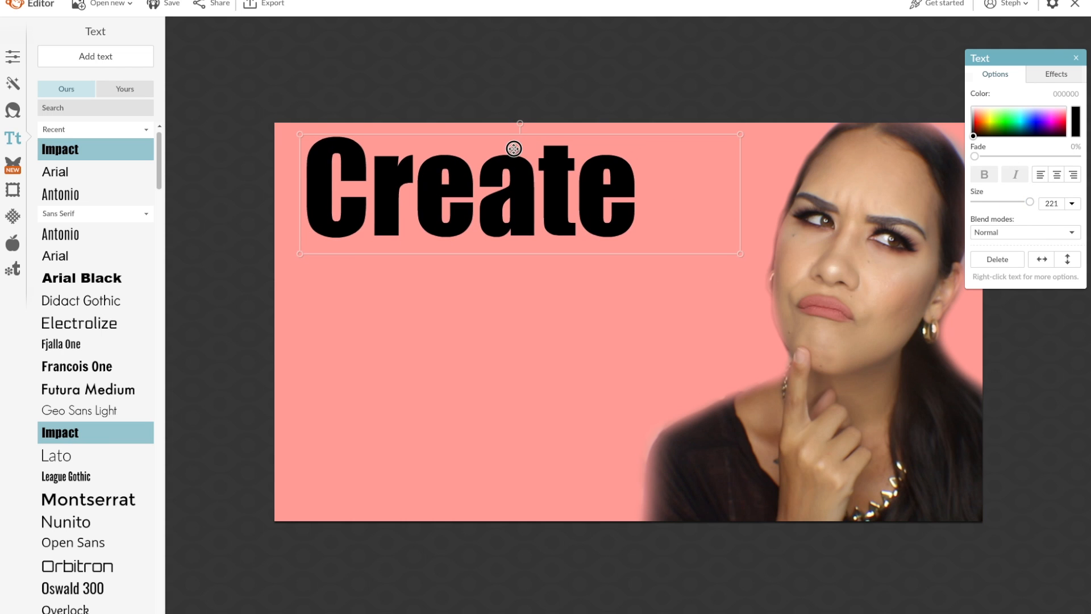
# Step: Give "Create" a white drop shadow at distance 7, with much higher intensity and slightly more horizontal blur
pyautogui.click(1056, 75)
pyautogui.click(1068, 157)
pyautogui.click(996, 251)
pyautogui.moveTo(1000, 179); pyautogui.dragTo(1010, 179)
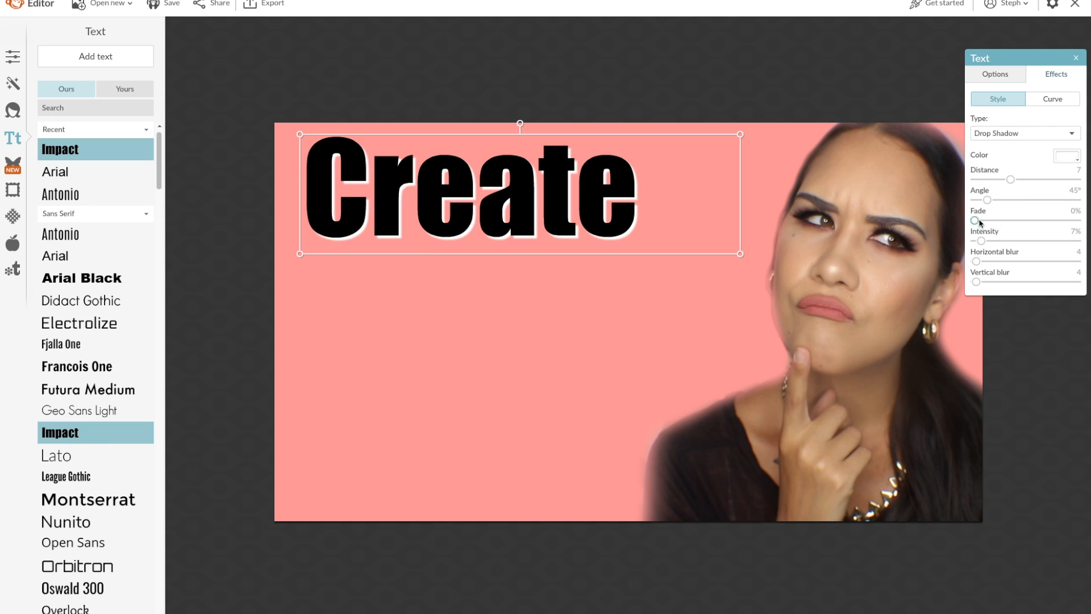
pyautogui.moveTo(980, 240); pyautogui.dragTo(1063, 241)
pyautogui.moveTo(976, 261)
pyautogui.mouseDown()
pyautogui.moveTo(978, 280)
pyautogui.moveTo(980, 263)
pyautogui.mouseUp()
# Step: Duplicate "Create", place the copy below the original and change its wording to "Thumbnails"
pyautogui.rightClick(429, 194)
pyautogui.click(455, 298)
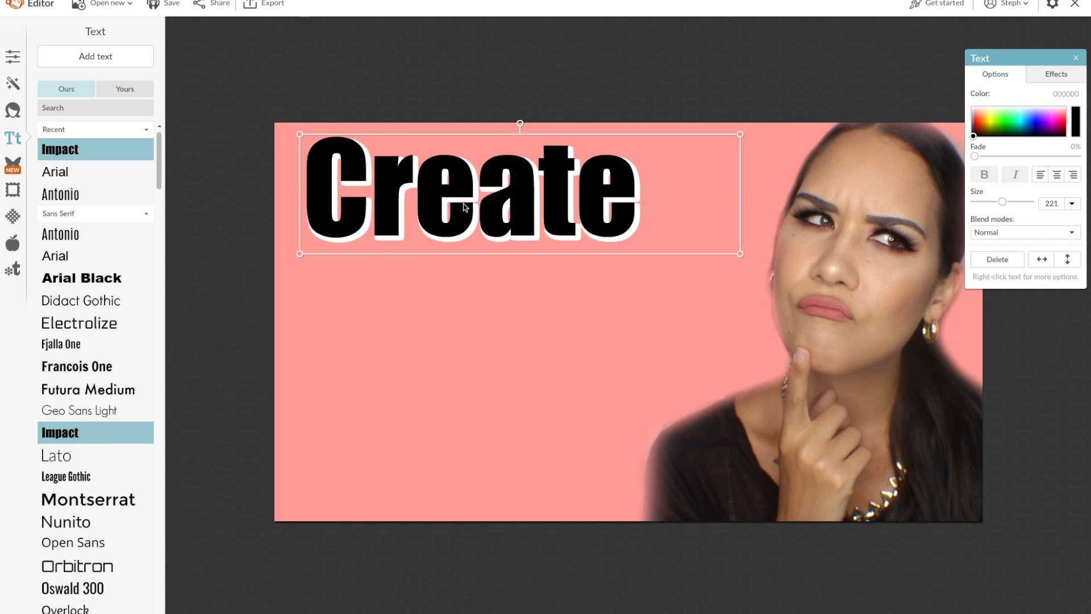
pyautogui.moveTo(554, 210); pyautogui.dragTo(551, 341)
pyautogui.doubleClick(628, 320)
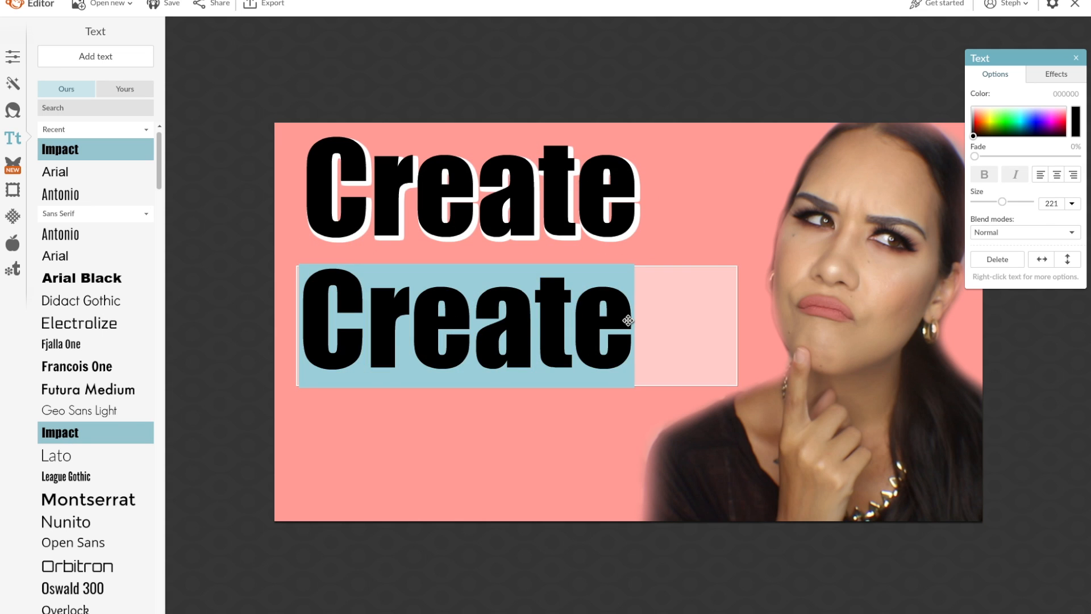
pyautogui.write('Thumbnails')
# Step: Reduce "Thumbnails" to size 157 and move it up directly beneath "Create"
pyautogui.moveTo(490, 398); pyautogui.dragTo(302, 256)
pyautogui.moveTo(1001, 203); pyautogui.dragTo(994, 204)
pyautogui.click(588, 313)
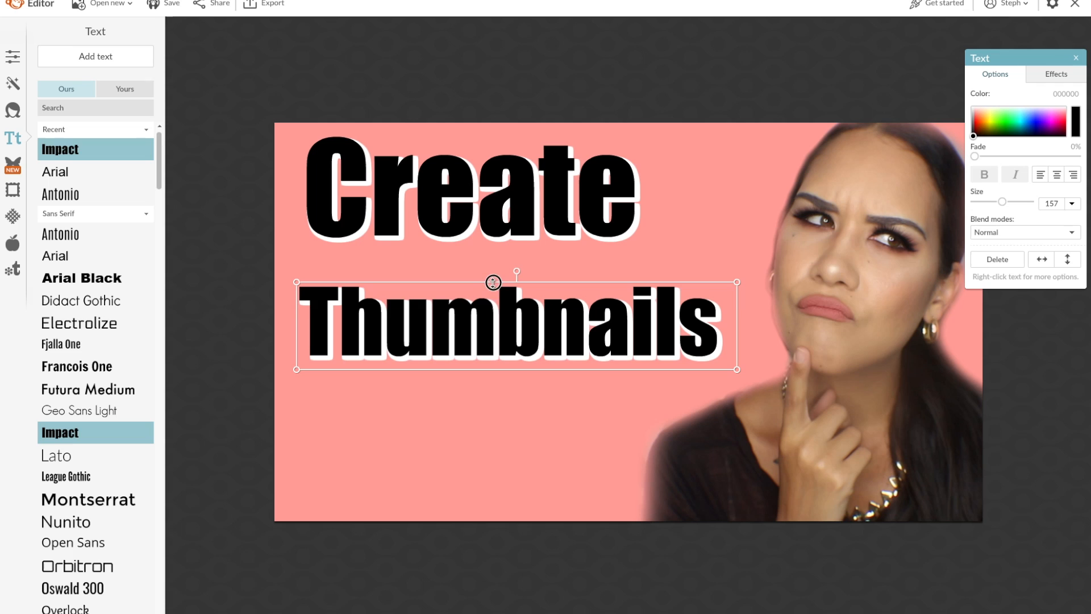
pyautogui.moveTo(451, 317); pyautogui.dragTo(475, 193)
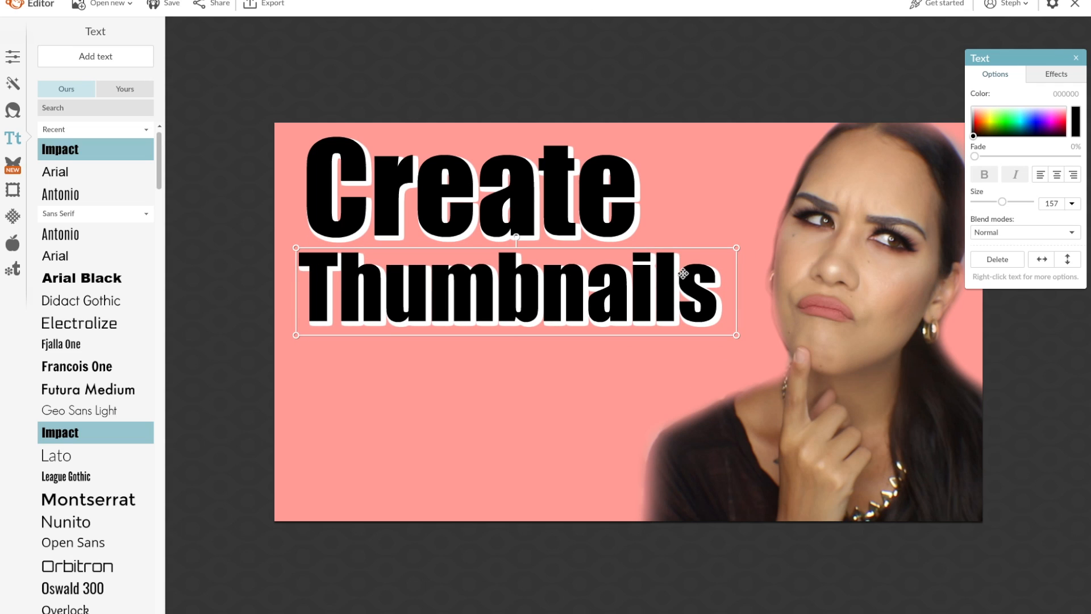
# Step: Recolor "Thumbnails" white and make its drop shadow black
pyautogui.moveTo(973, 136); pyautogui.dragTo(969, 103)
pyautogui.click(1038, 78)
pyautogui.click(1065, 156)
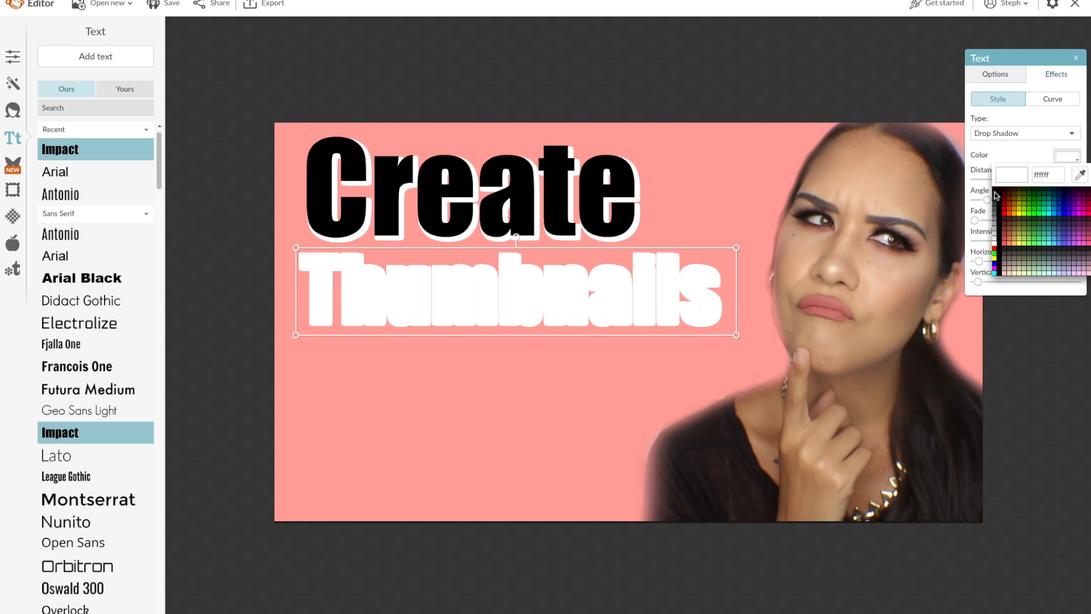
pyautogui.click(994, 194)
# Step: Duplicate "Create", place the copy below "Thumbnails" and change its wording to "on"
pyautogui.rightClick(532, 295)
pyautogui.rightClick(523, 207)
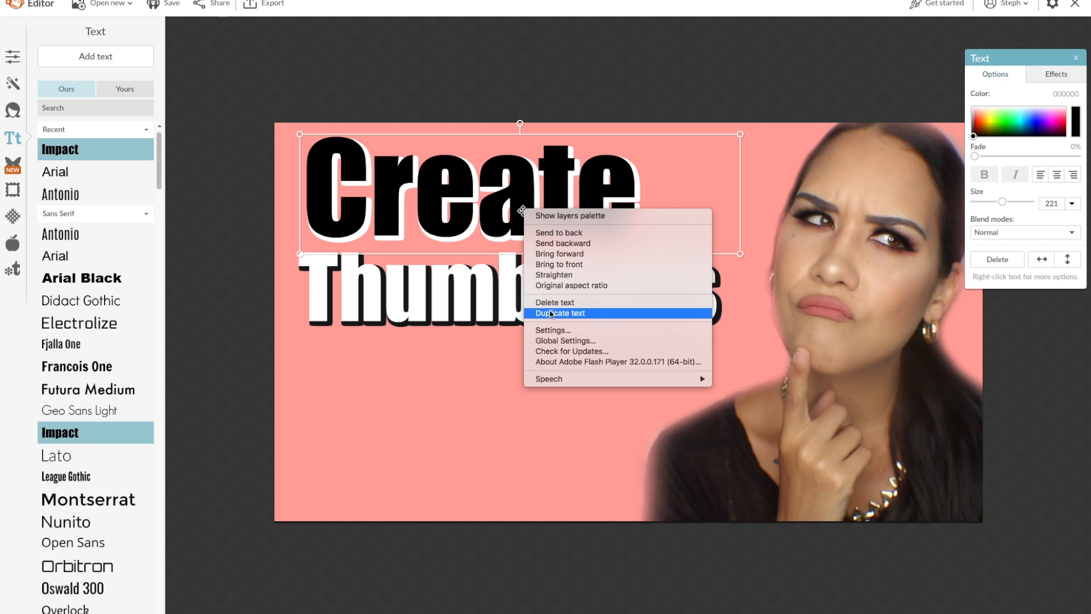
pyautogui.click(551, 313)
pyautogui.moveTo(514, 202); pyautogui.dragTo(505, 417)
pyautogui.click(1080, 195)
pyautogui.click(597, 74)
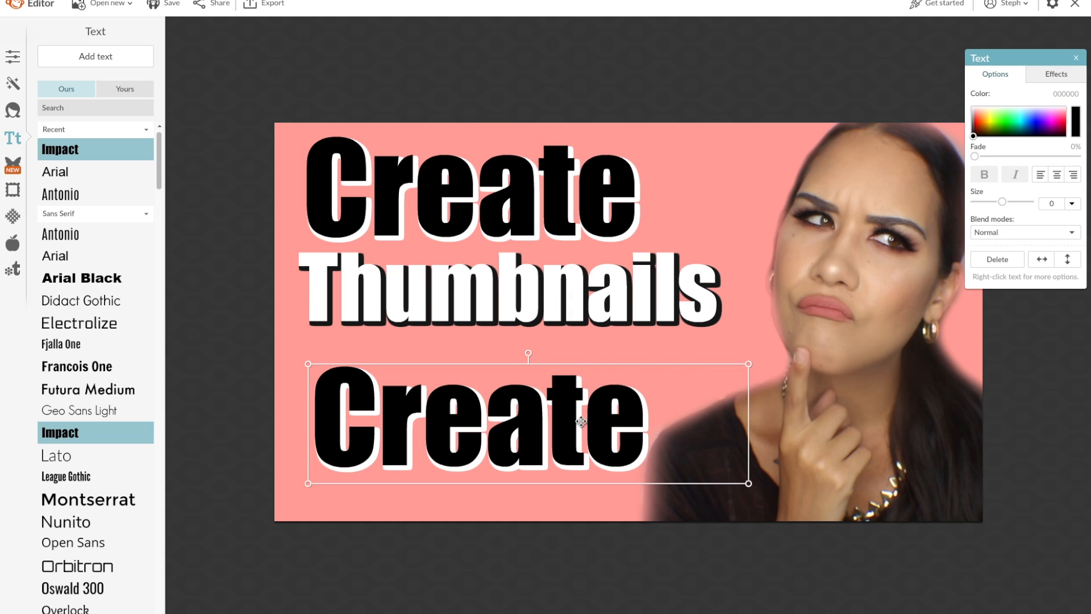
pyautogui.moveTo(636, 415)
pyautogui.mouseDown()
pyautogui.moveTo(568, 419)
pyautogui.moveTo(640, 400)
pyautogui.mouseUp()
pyautogui.doubleClick(335, 379)
pyautogui.write('on')
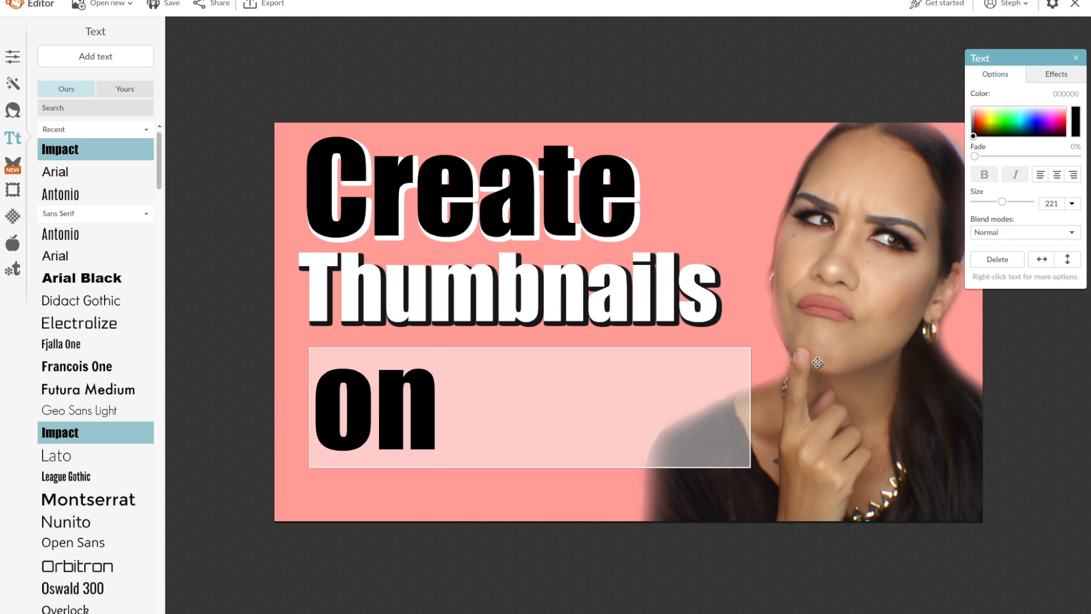
# Step: Reduce "on" to size 157 and deselect it
pyautogui.hotkey('ctrl', 'a')
pyautogui.moveTo(1001, 205); pyautogui.dragTo(998, 204)
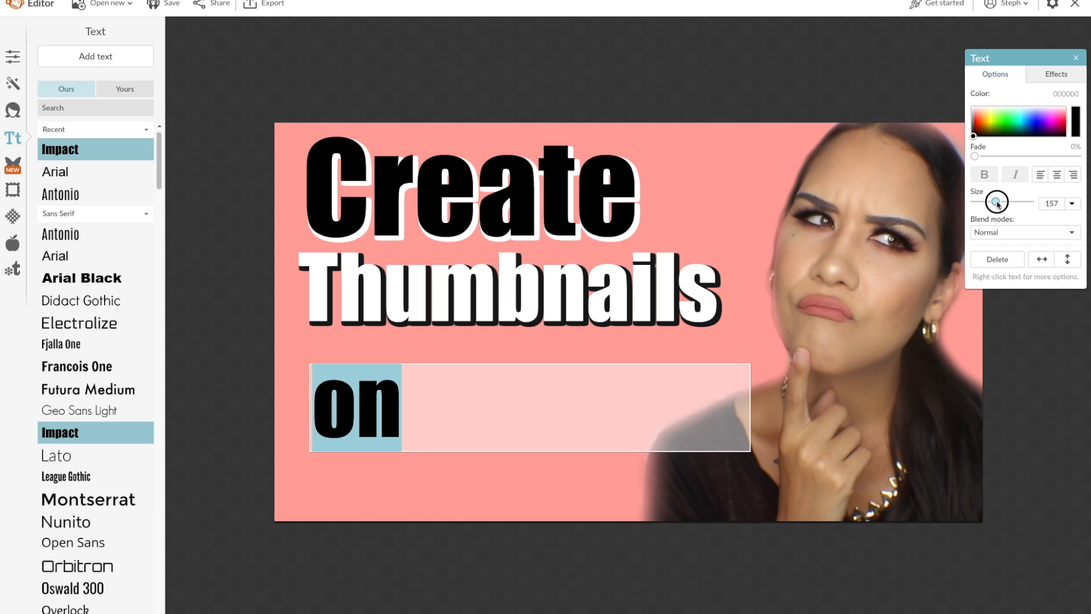
pyautogui.click(1047, 78)
pyautogui.click(570, 73)
pyautogui.click(451, 363)
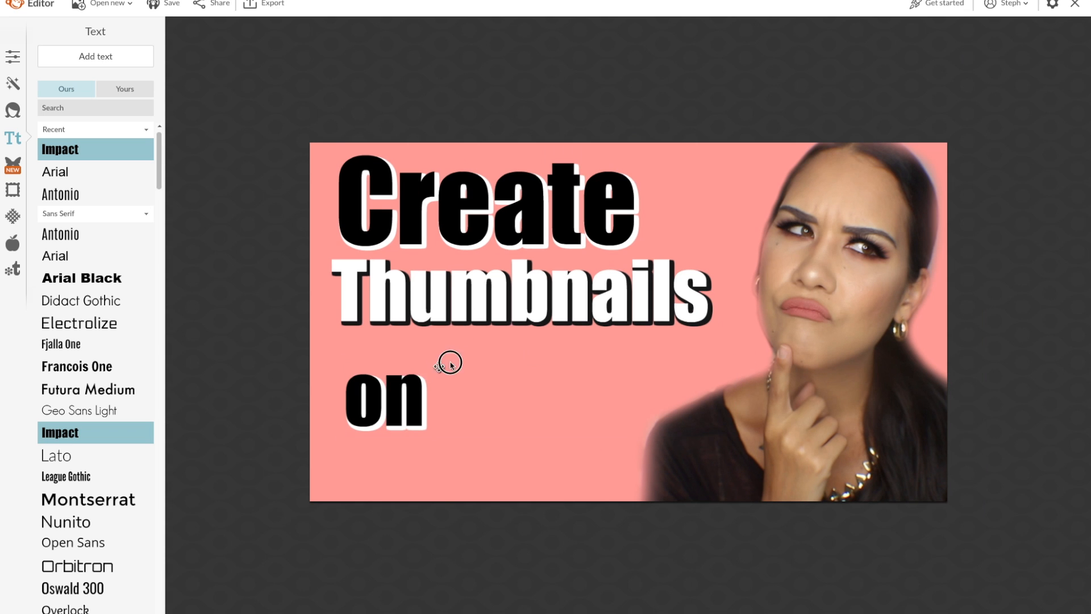
# Step: Spread the lower text lines downward and reduce "Create" to size 176
pyautogui.moveTo(383, 390)
pyautogui.mouseDown()
pyautogui.moveTo(379, 378)
pyautogui.moveTo(375, 405)
pyautogui.mouseUp()
pyautogui.moveTo(438, 313); pyautogui.dragTo(435, 332)
pyautogui.click(493, 234)
pyautogui.moveTo(1005, 202); pyautogui.dragTo(998, 201)
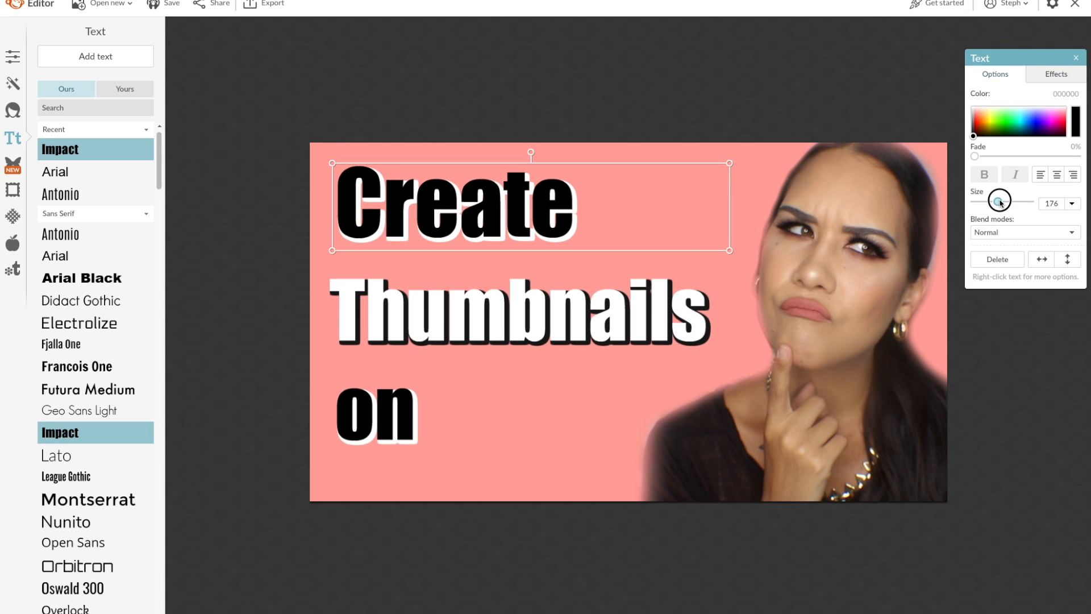
pyautogui.click(555, 89)
# Step: Arrange the three text lines, with "Create" near the canvas's left edge and "Thumbnails" offset to its right, above "on"
pyautogui.moveTo(464, 293); pyautogui.dragTo(481, 271)
pyautogui.moveTo(451, 217); pyautogui.dragTo(444, 219)
pyautogui.moveTo(398, 396); pyautogui.dragTo(411, 369)
pyautogui.moveTo(483, 303); pyautogui.dragTo(492, 317)
pyautogui.click(590, 129)
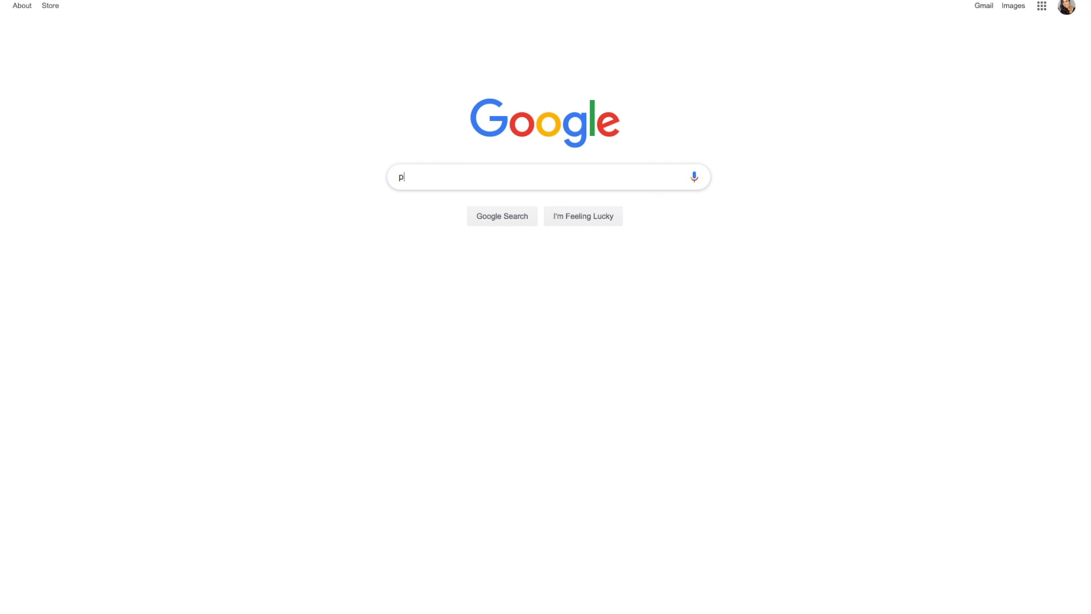
# Step: Search Google for "picmonkey png" and show the image results
pyautogui.write('icm')
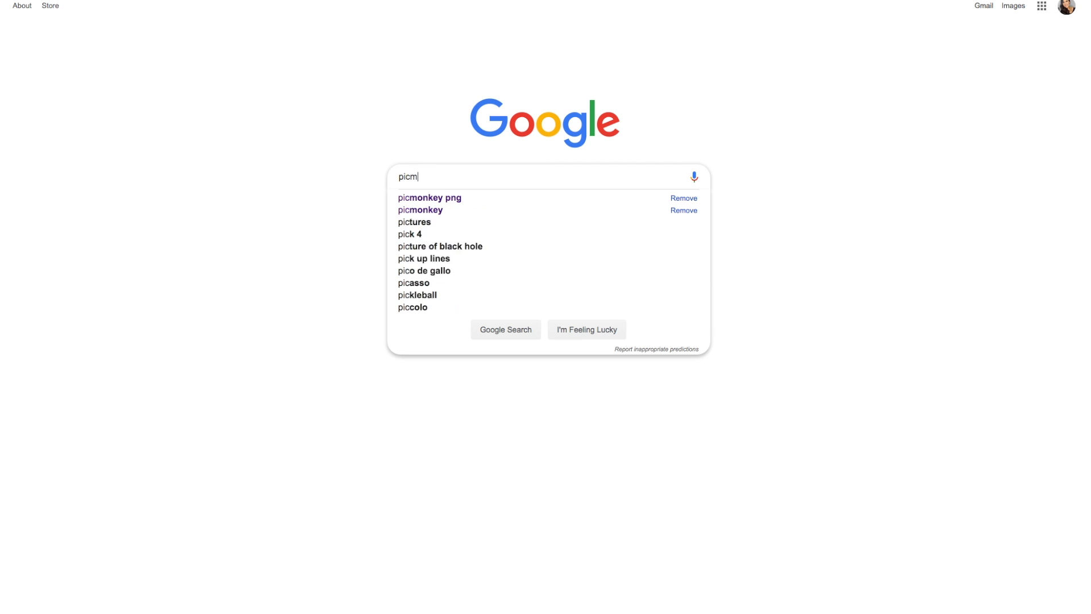
pyautogui.write('onkey png')
pyautogui.press('Return')
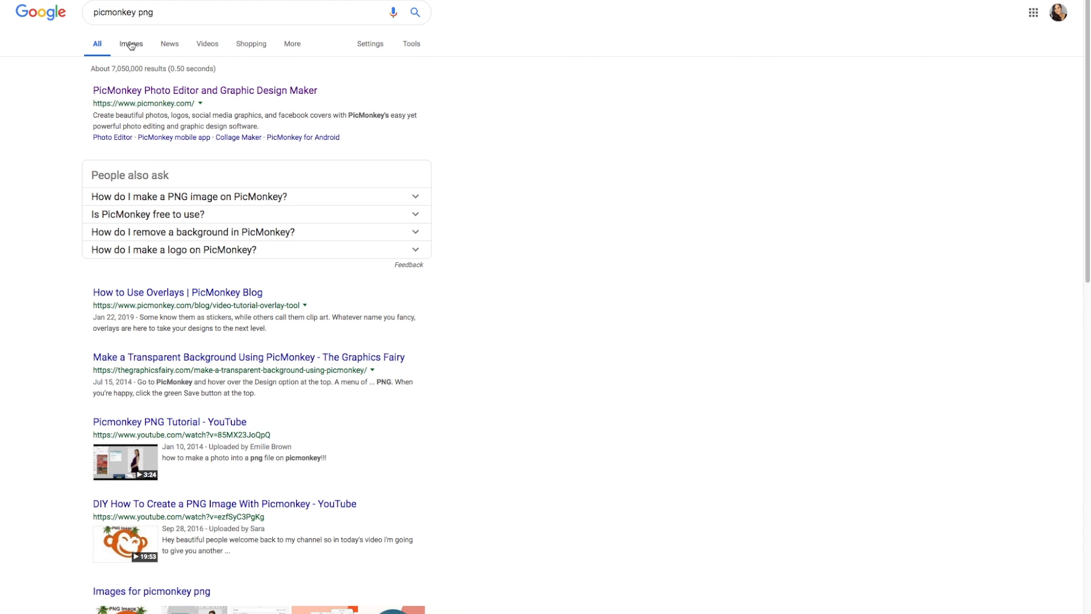
pyautogui.click(133, 44)
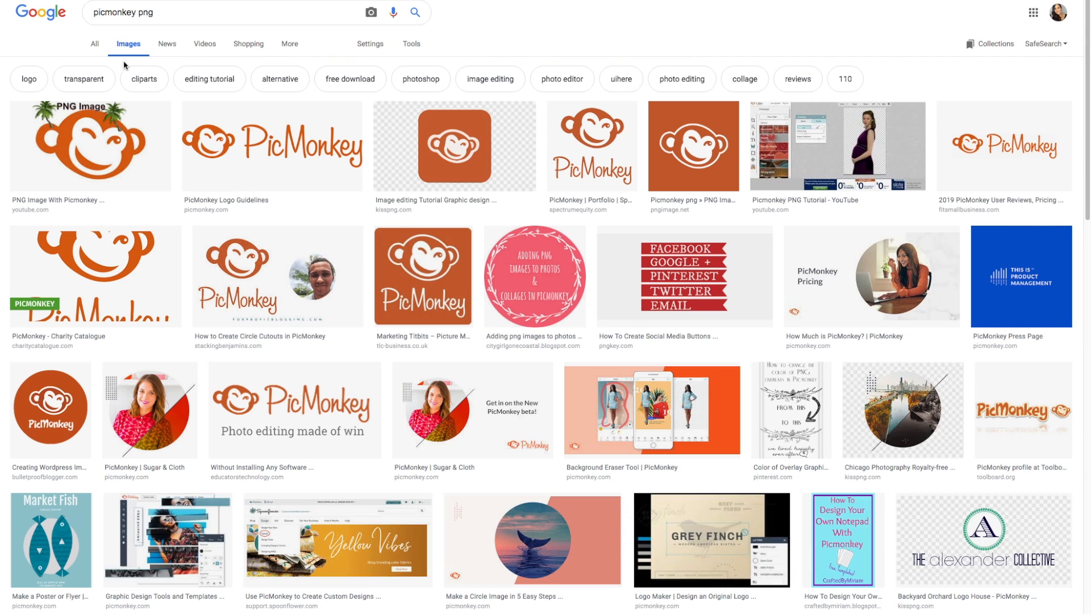
# Step: Save the PicMonkey Logo Guidelines image to the Desktop as a PNG named "picmonkey logo"
pyautogui.click(292, 145)
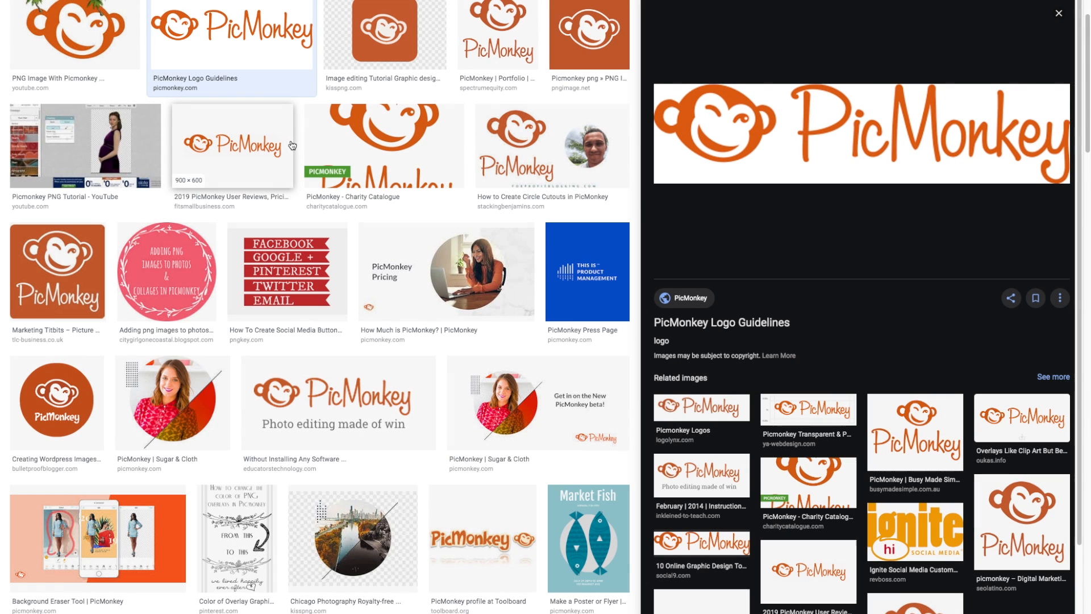
pyautogui.rightClick(862, 123)
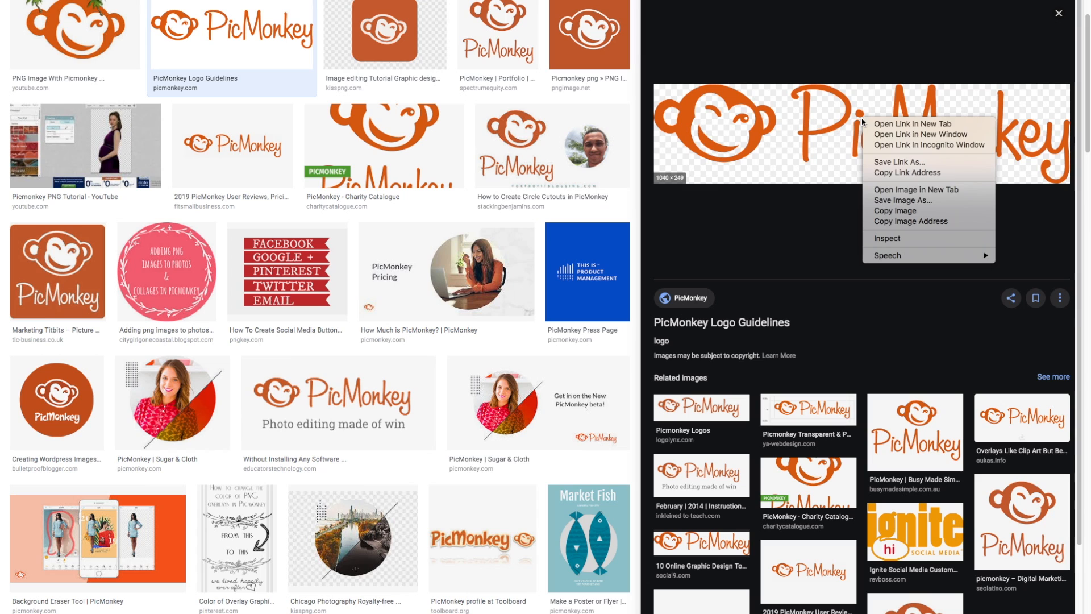
pyautogui.click(882, 200)
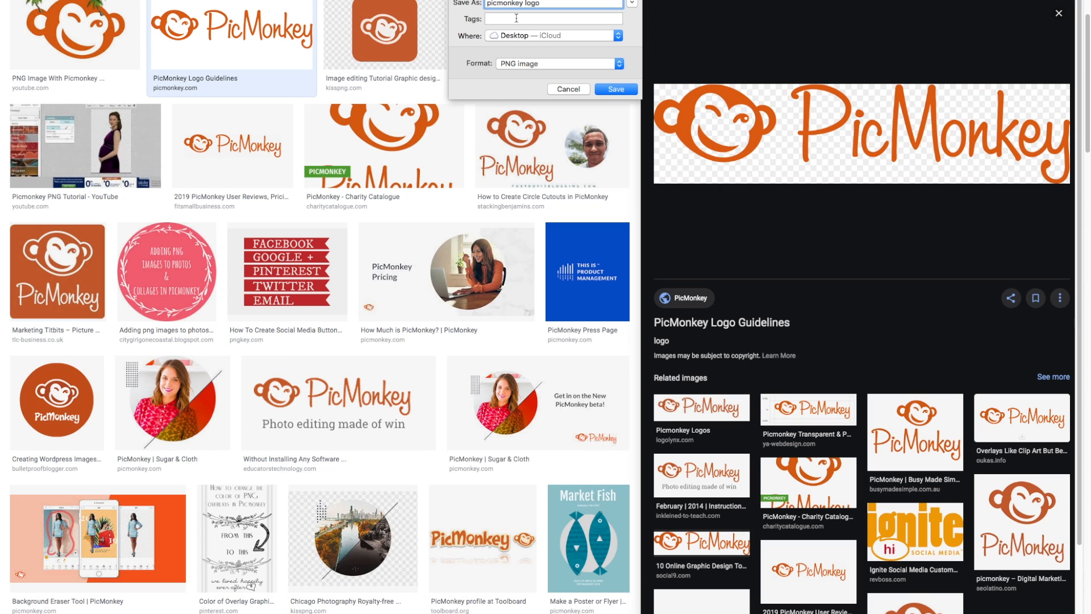
pyautogui.click(615, 89)
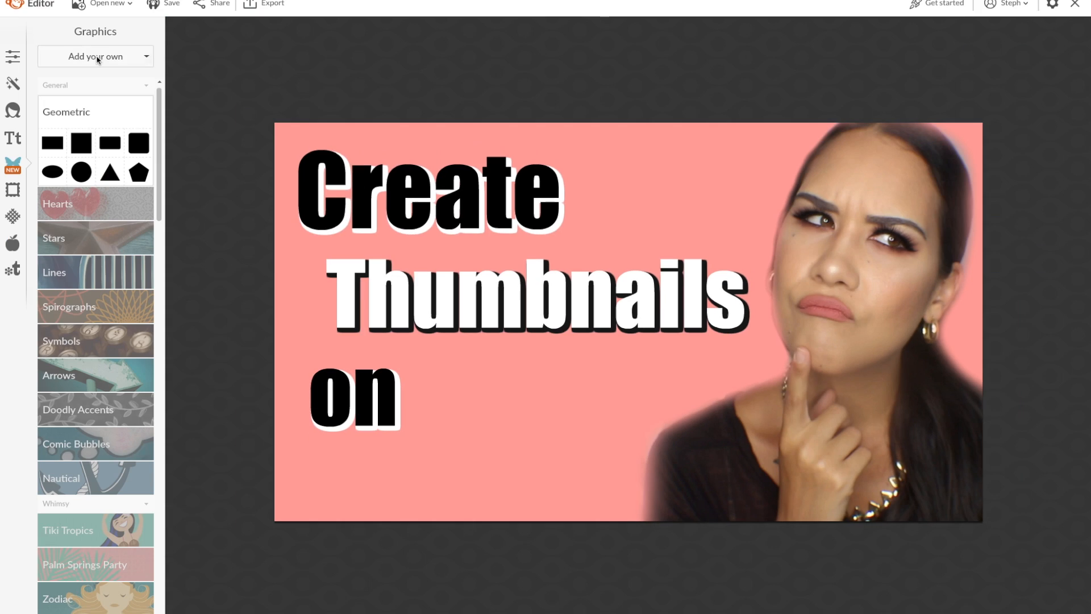
# Step: Add the saved PicMonkey logo from the computer as a graphic and place it beside "on"
pyautogui.click(96, 56)
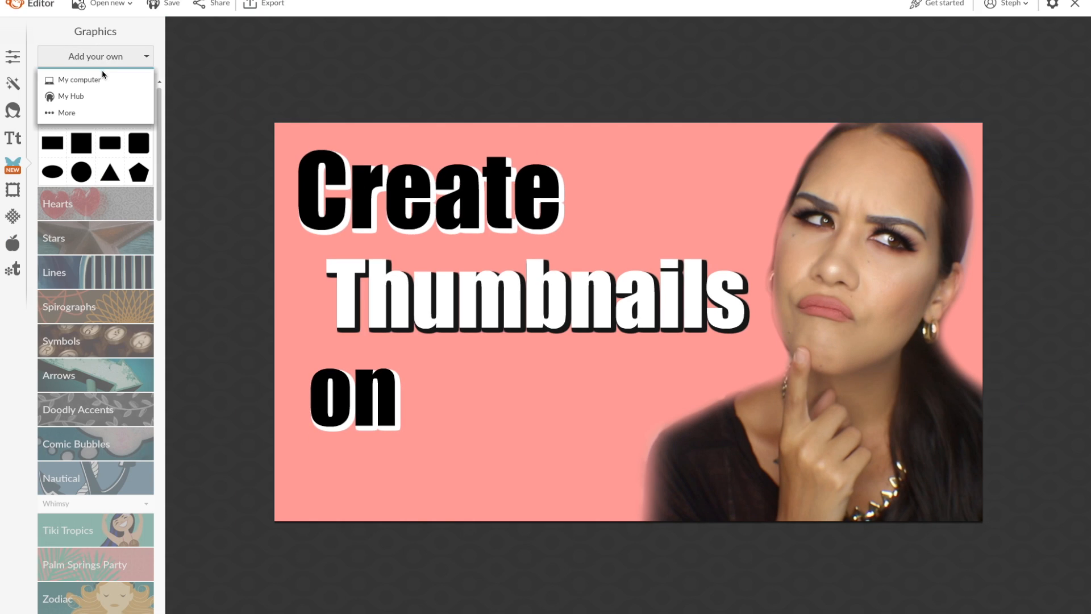
pyautogui.click(79, 75)
pyautogui.click(448, 48)
pyautogui.click(711, 225)
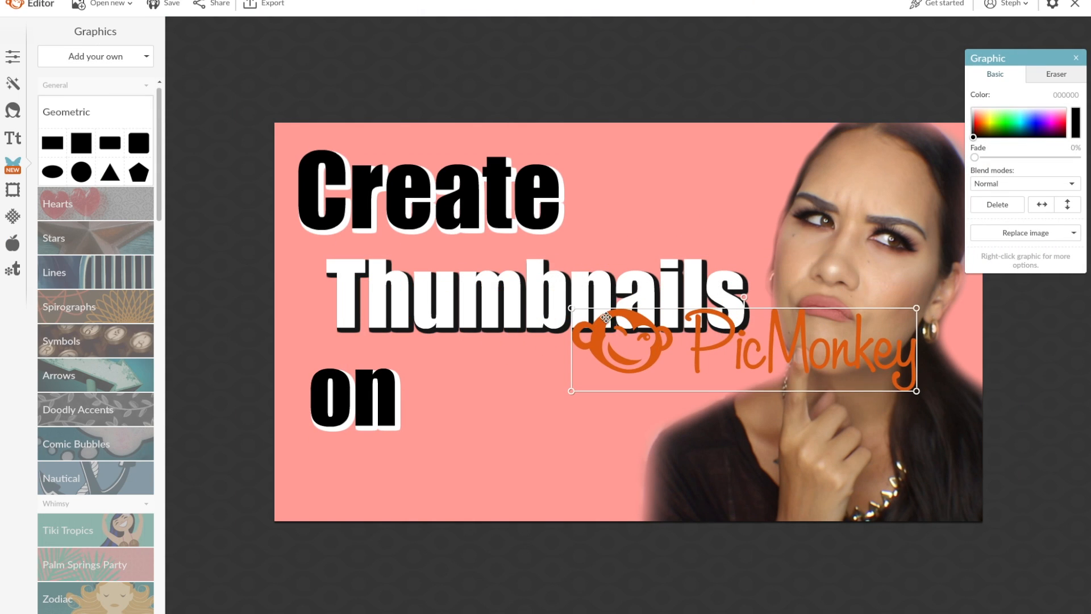
pyautogui.moveTo(557, 283); pyautogui.dragTo(444, 370)
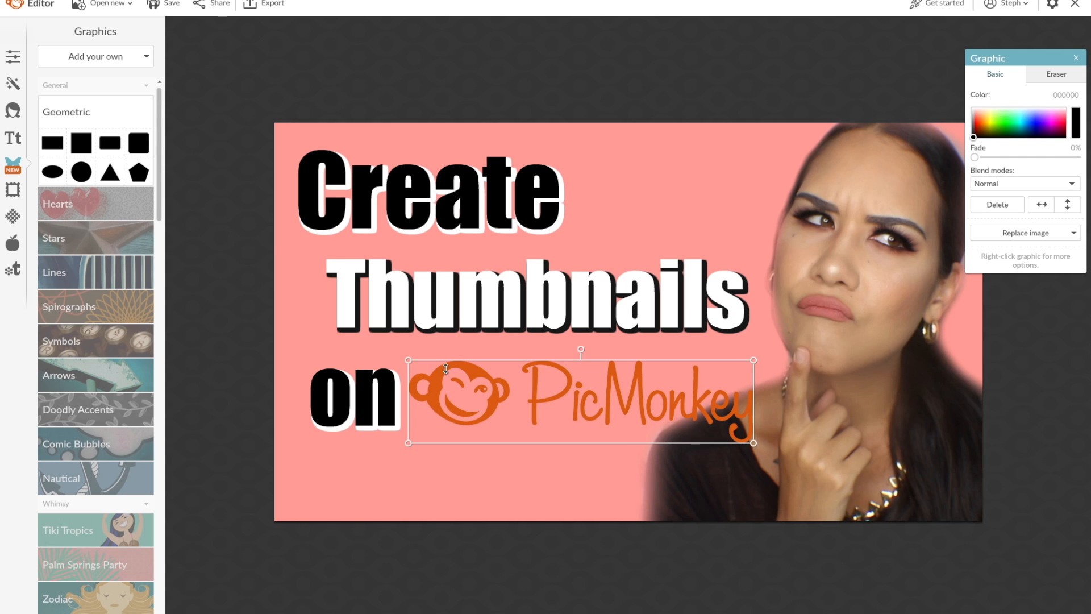
pyautogui.scroll(-1, 501, 114)
pyautogui.click(501, 113)
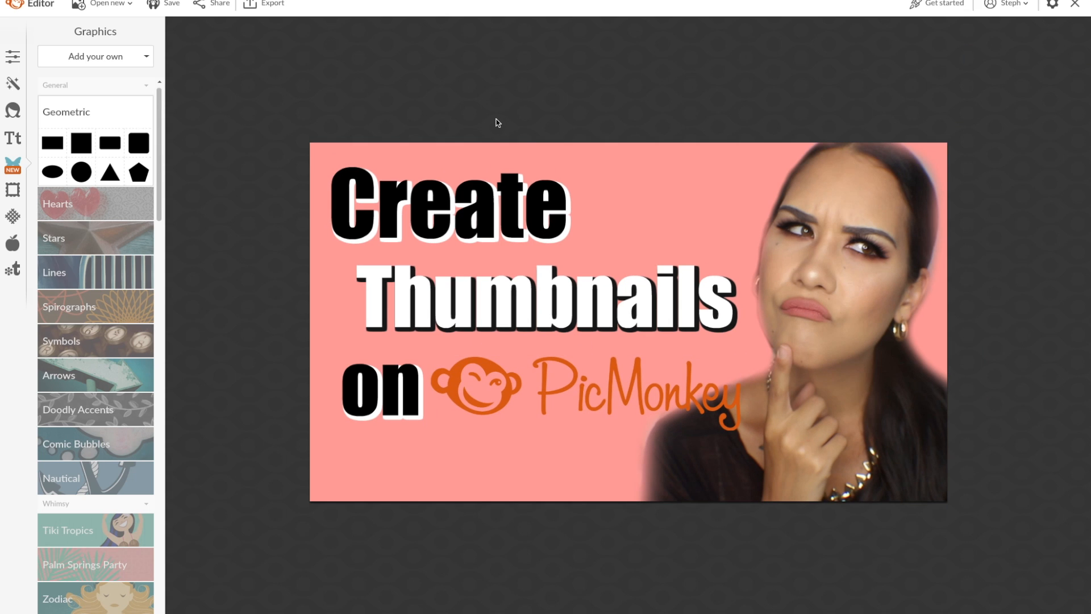
# Step: Change the canvas color to light green b9ff70 and apply it
pyautogui.click(12, 56)
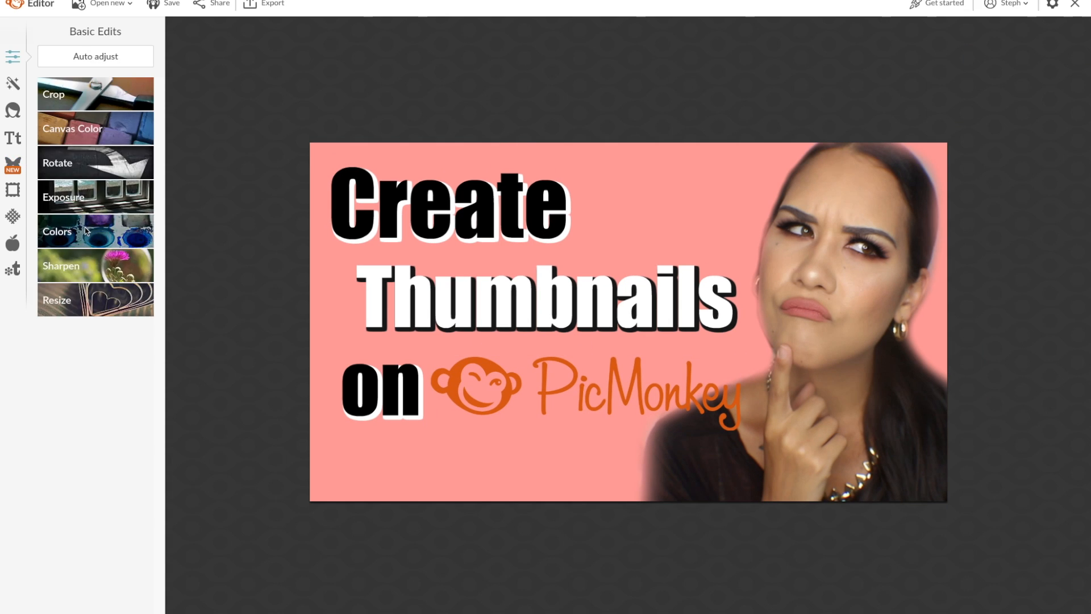
pyautogui.click(72, 127)
pyautogui.moveTo(125, 195); pyautogui.dragTo(144, 195)
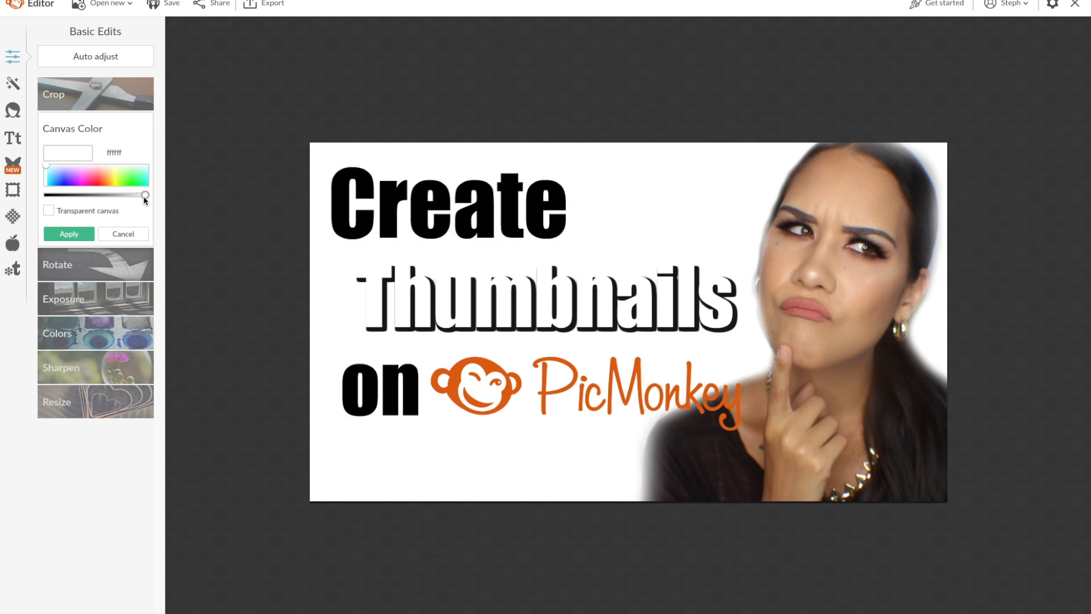
pyautogui.moveTo(48, 168); pyautogui.dragTo(124, 180)
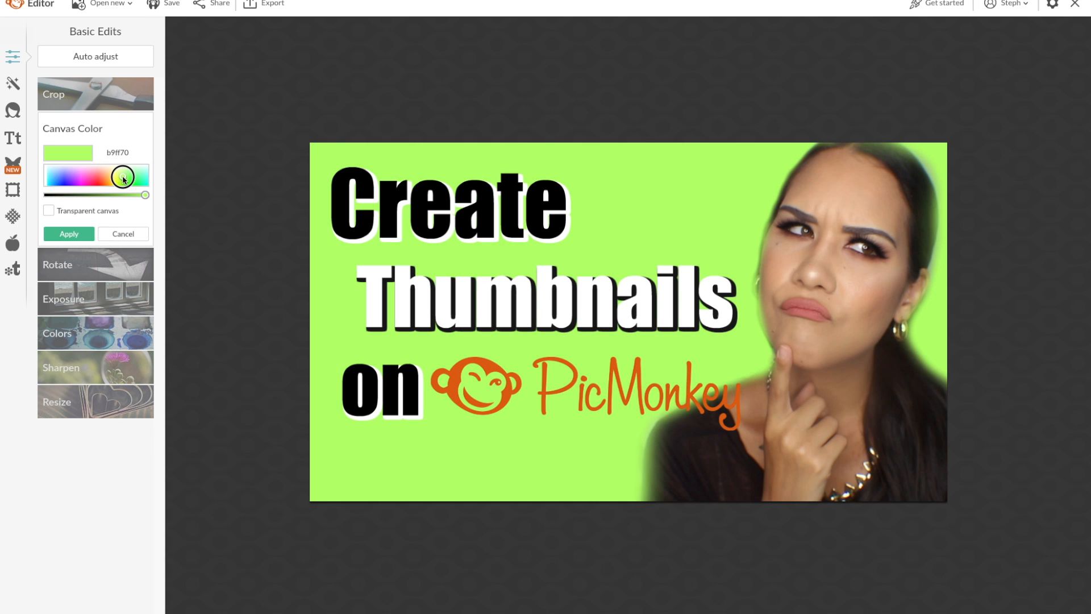
pyautogui.click(79, 234)
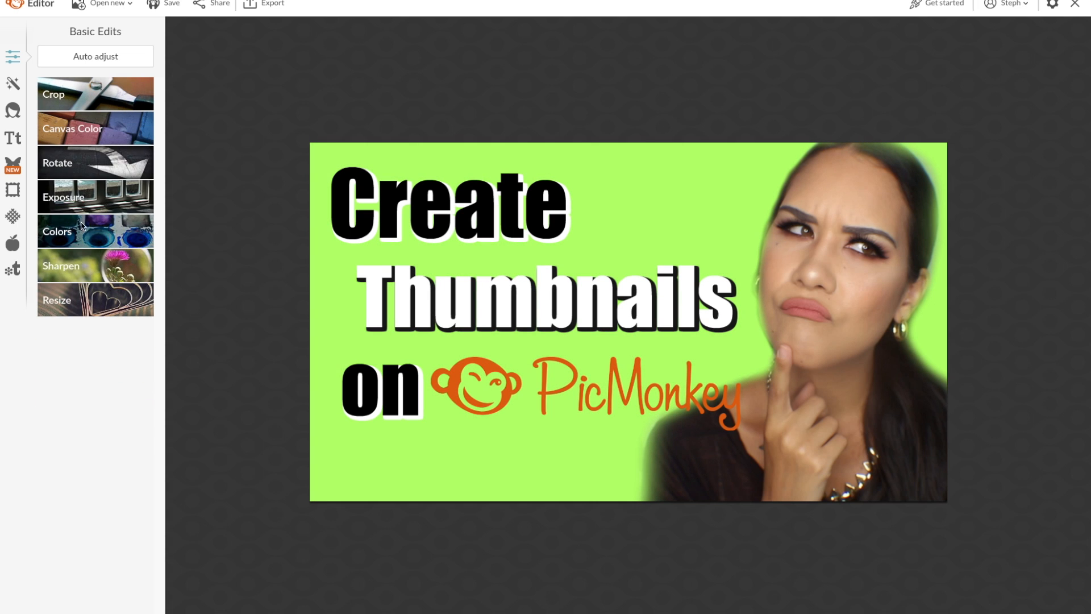
# Step: Enlarge "Create" to size 226 and move it into the canvas's upper-left corner
pyautogui.click(350, 179)
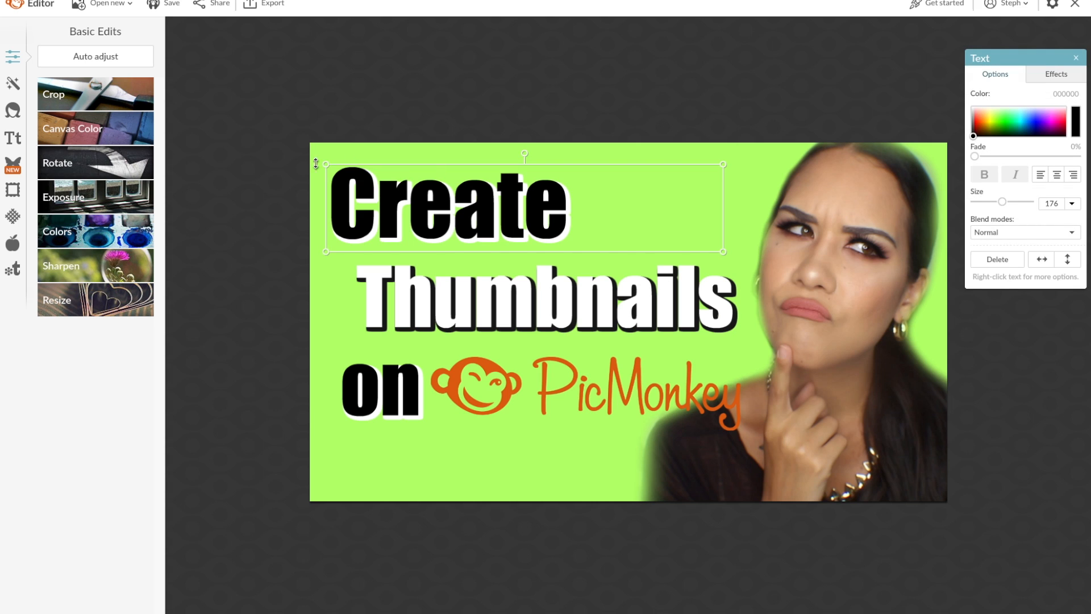
pyautogui.moveTo(547, 170); pyautogui.dragTo(553, 139)
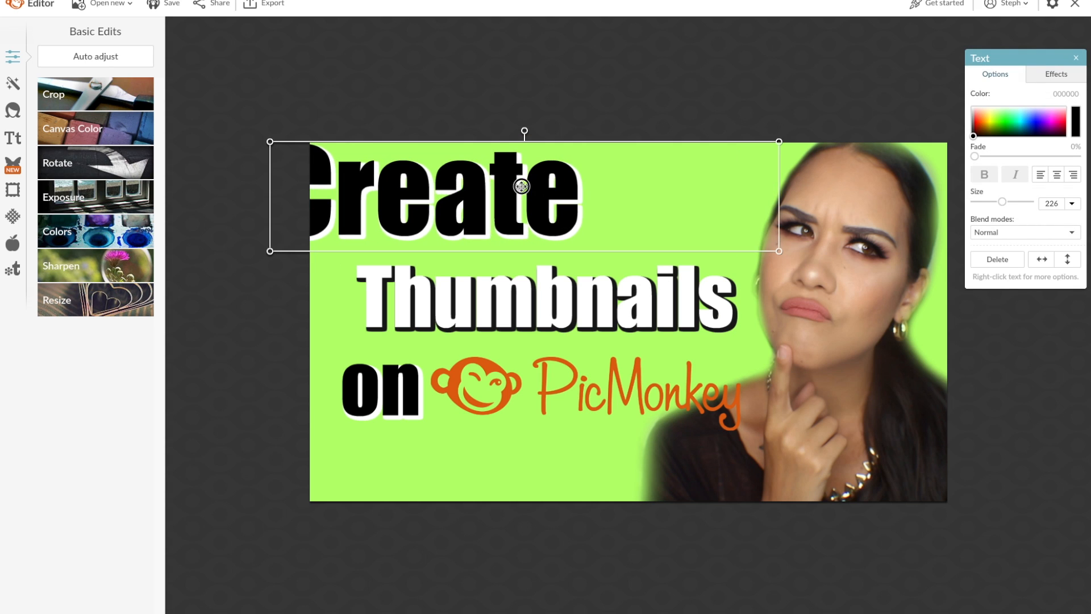
pyautogui.moveTo(458, 184); pyautogui.dragTo(509, 192)
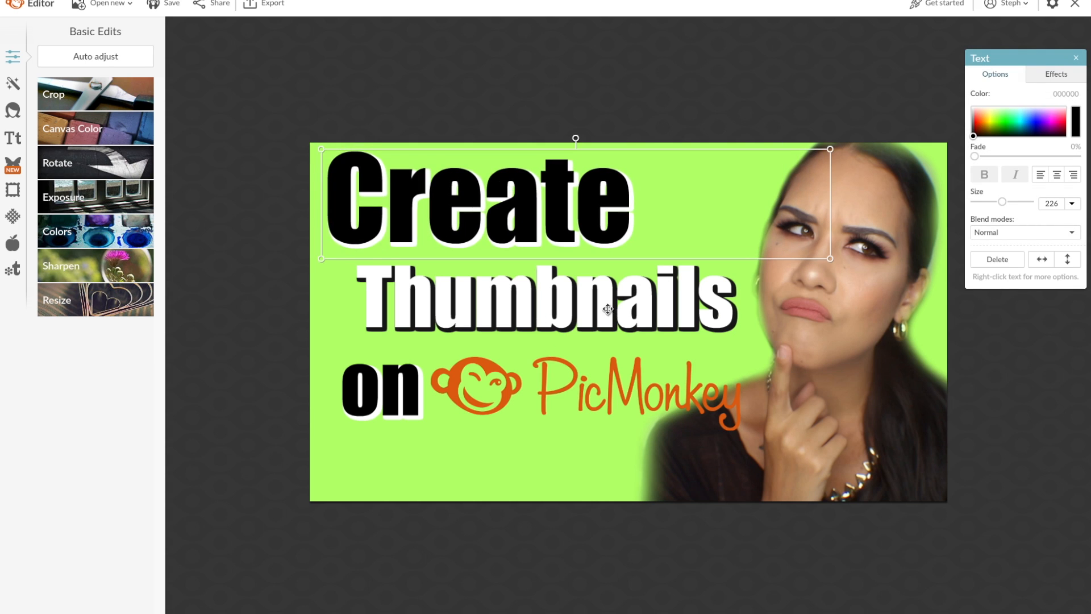
# Step: Enlarge "Thumbnails" to size 184 and align it beneath "Create" near the canvas's left edge
pyautogui.click(563, 306)
pyautogui.moveTo(751, 341); pyautogui.dragTo(818, 357)
pyautogui.moveTo(667, 293); pyautogui.dragTo(630, 282)
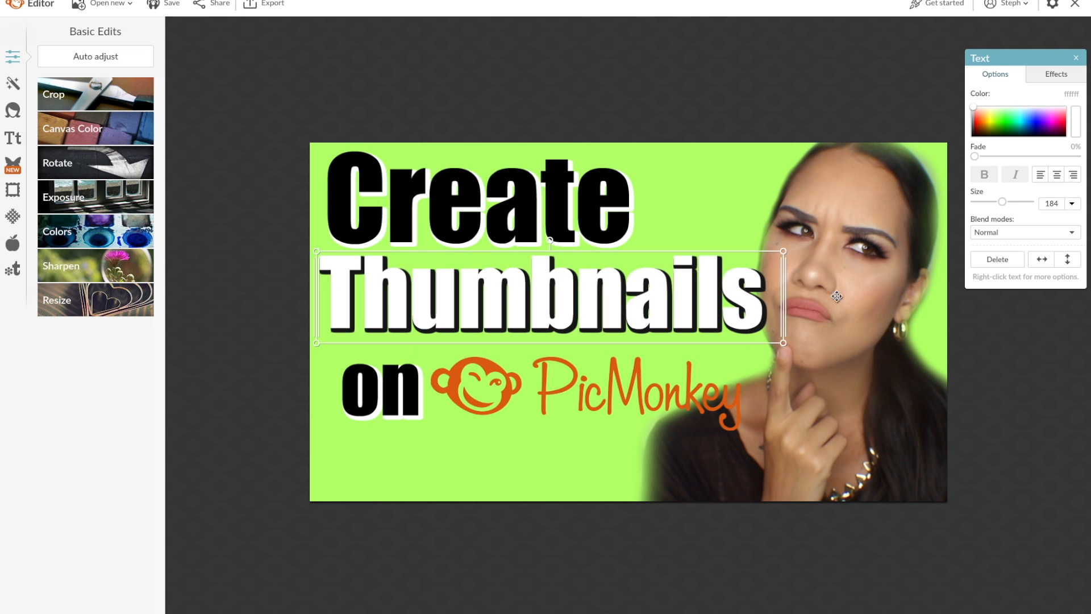
# Step: Shift the portrait farther right, and move "Thumbnails" and the PicMonkey logo slightly down
pyautogui.click(821, 273)
pyautogui.moveTo(821, 271); pyautogui.dragTo(845, 271)
pyautogui.moveTo(663, 279); pyautogui.dragTo(666, 285)
pyautogui.moveTo(678, 381); pyautogui.dragTo(677, 388)
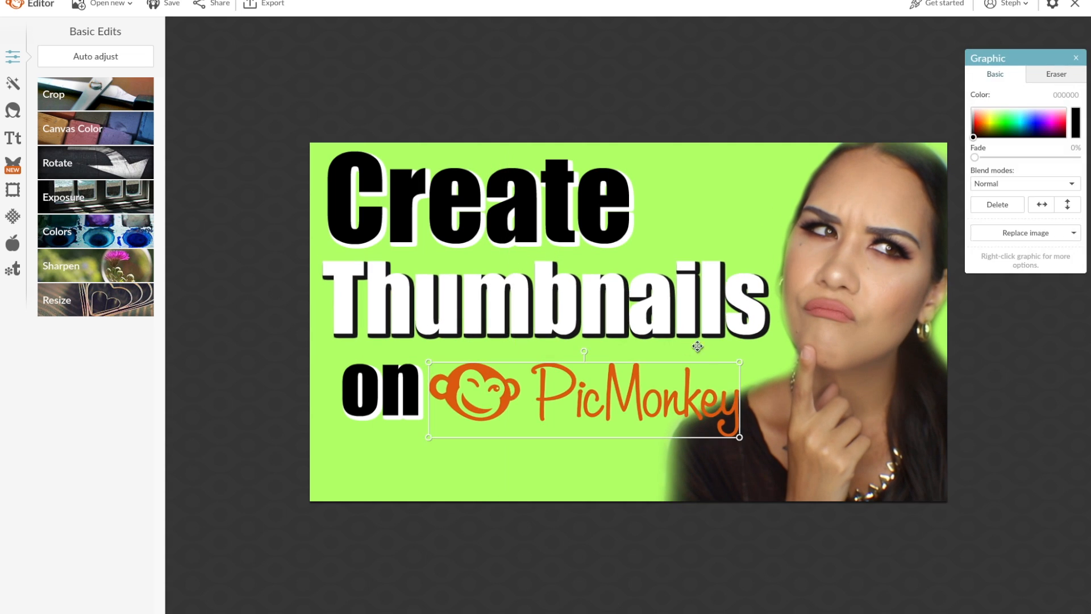
# Step: Enlarge the PicMonkey logo and shift it down and to the left, below the word "on"
pyautogui.scroll(-1, 740, 361)
pyautogui.moveTo(741, 361)
pyautogui.mouseDown()
pyautogui.moveTo(750, 353)
pyautogui.moveTo(741, 360)
pyautogui.mouseUp()
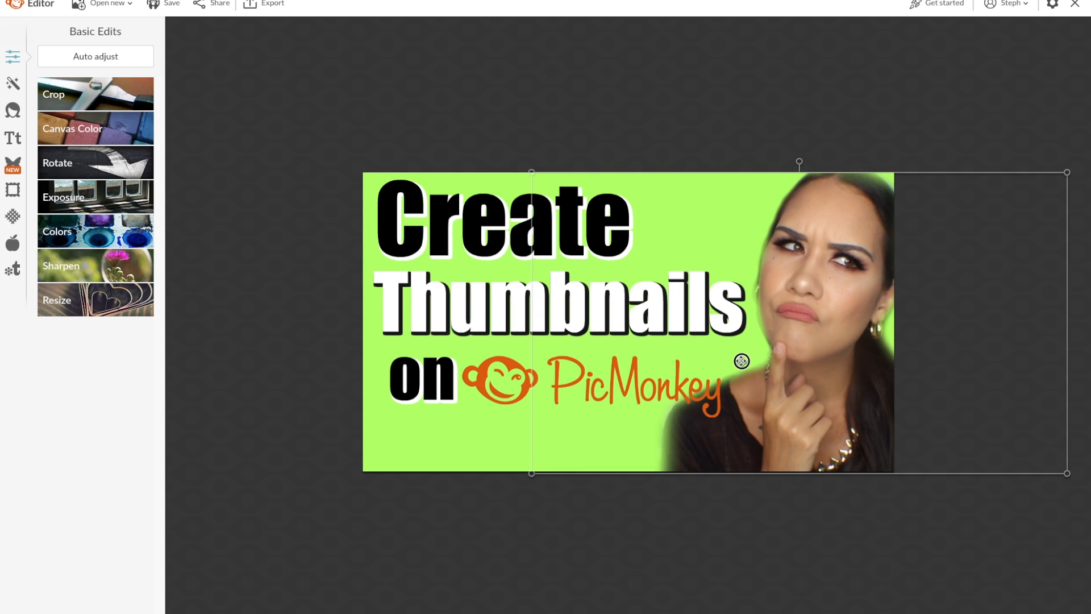
pyautogui.click(350, 392)
pyautogui.click(504, 372)
pyautogui.moveTo(462, 418)
pyautogui.mouseDown()
pyautogui.moveTo(438, 436)
pyautogui.moveTo(415, 430)
pyautogui.moveTo(486, 390)
pyautogui.moveTo(448, 450)
pyautogui.moveTo(465, 430)
pyautogui.mouseUp()
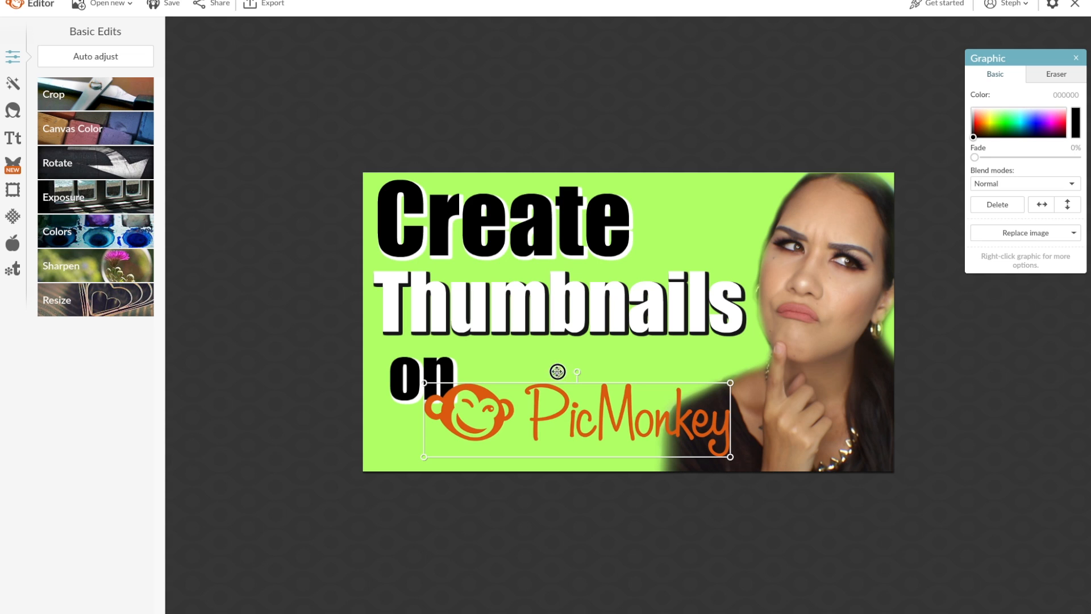
# Step: Tilt the PicMonkey logo slightly counter-clockwise and move "on" a little up and left beneath "Thumbnails"
pyautogui.moveTo(577, 371); pyautogui.dragTo(565, 358)
pyautogui.moveTo(435, 371); pyautogui.dragTo(399, 360)
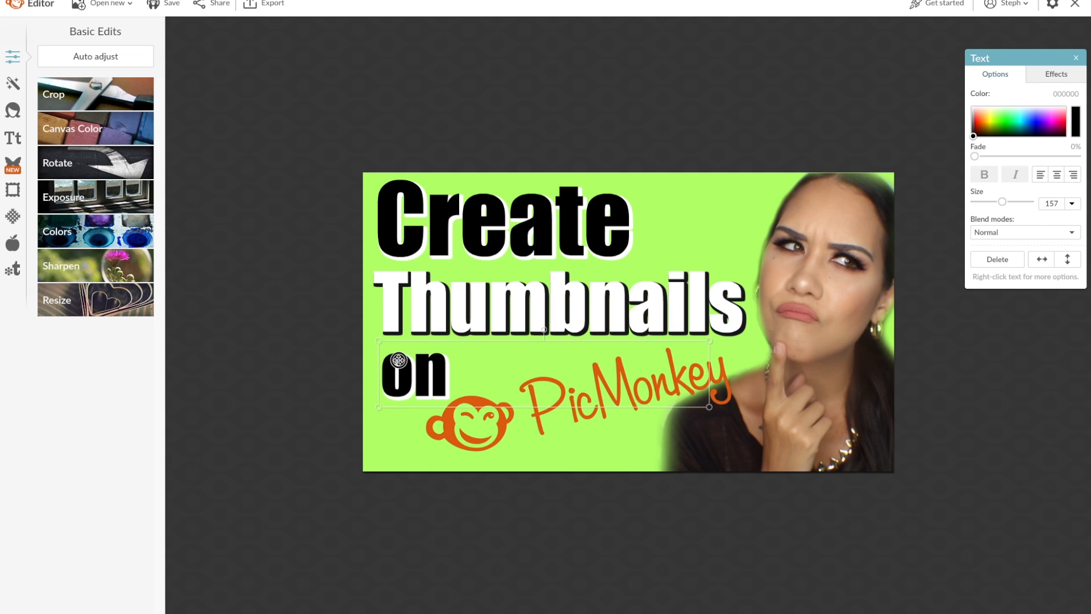
pyautogui.click(289, 343)
# Step: Apply the blue Burst texture with rays shining down from the top to the background
pyautogui.click(16, 216)
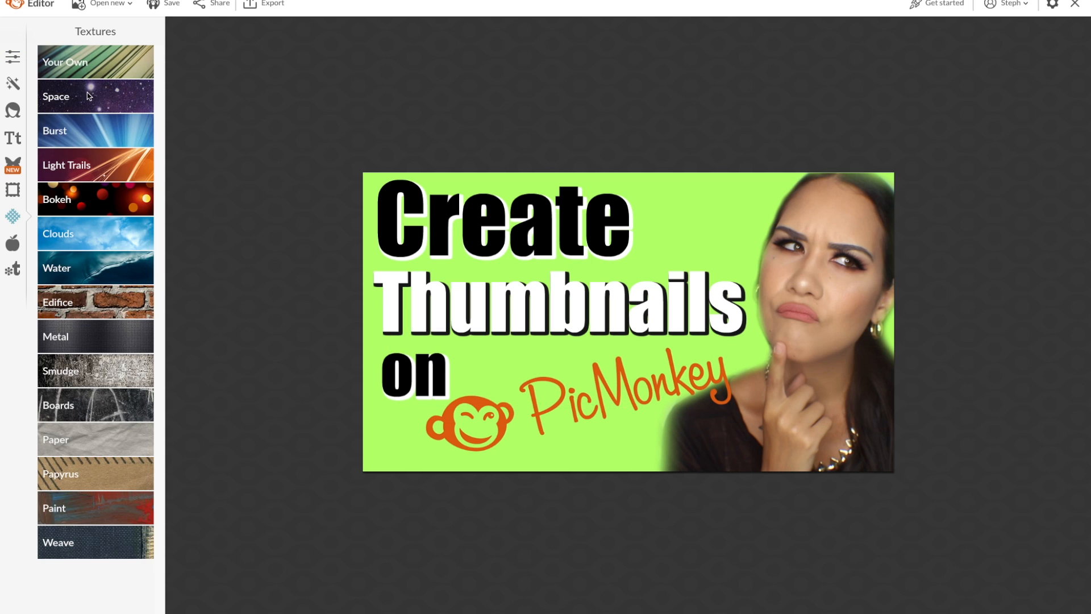
pyautogui.click(88, 134)
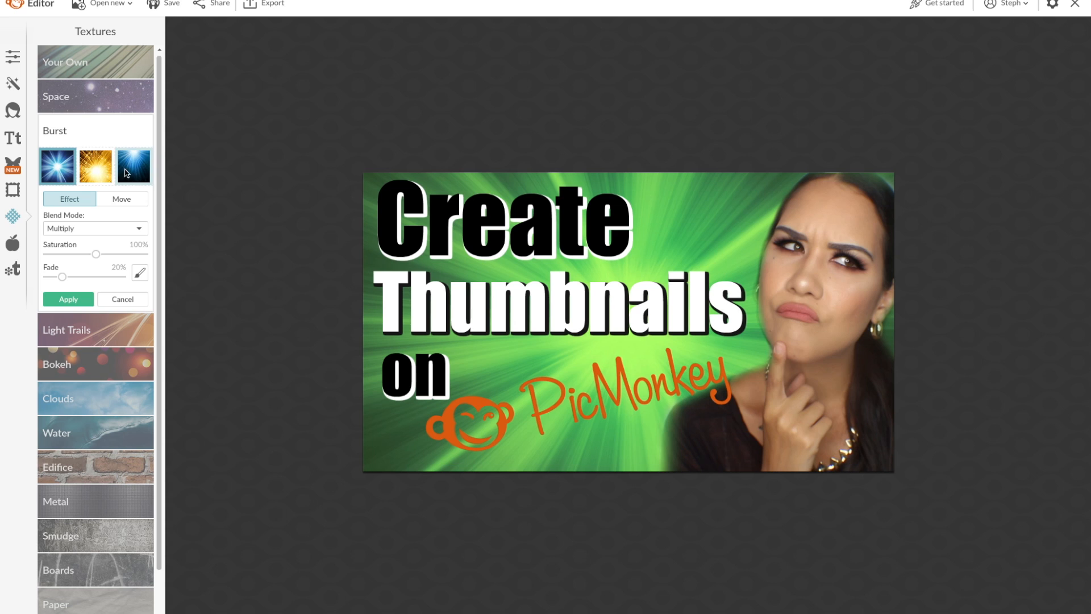
pyautogui.click(129, 172)
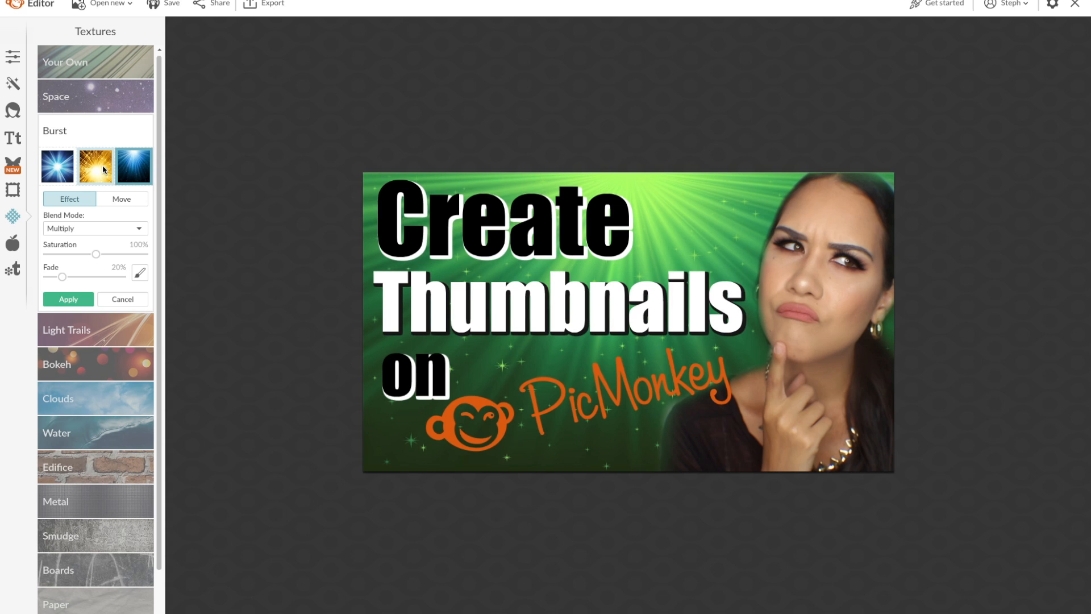
pyautogui.click(68, 298)
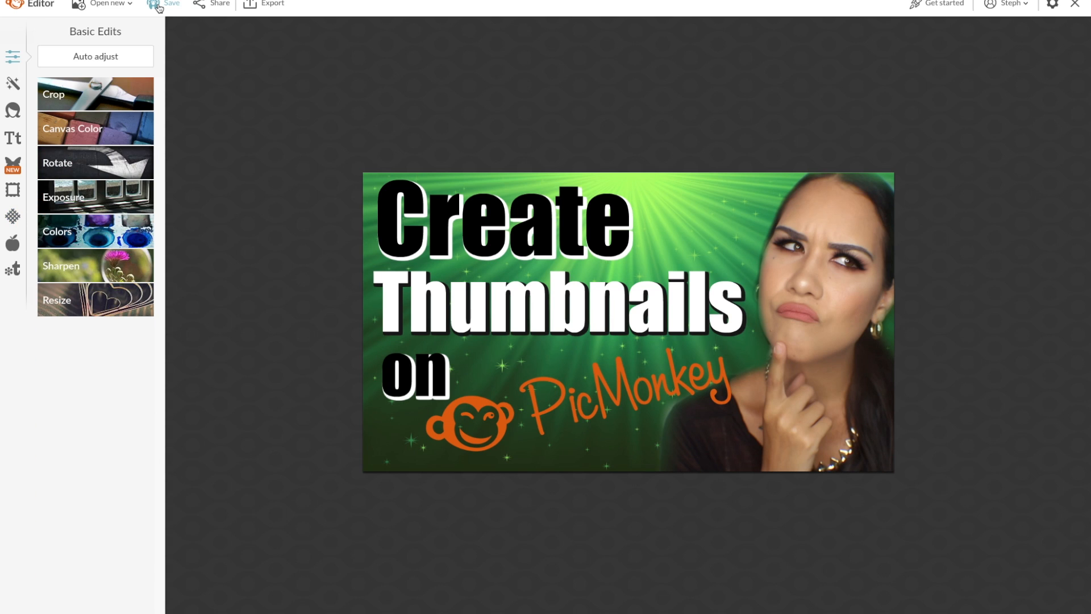
# Step: Save the design as Thumbnail and export it to the computer as a JPEG image in the For Thumbnail folder
pyautogui.click(158, 7)
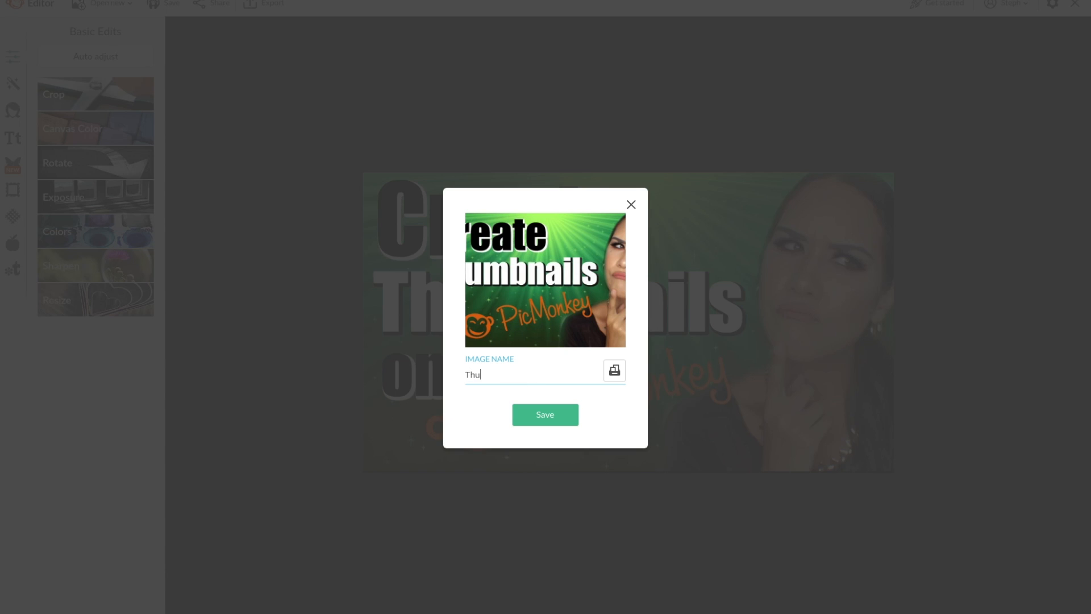
pyautogui.click(545, 414)
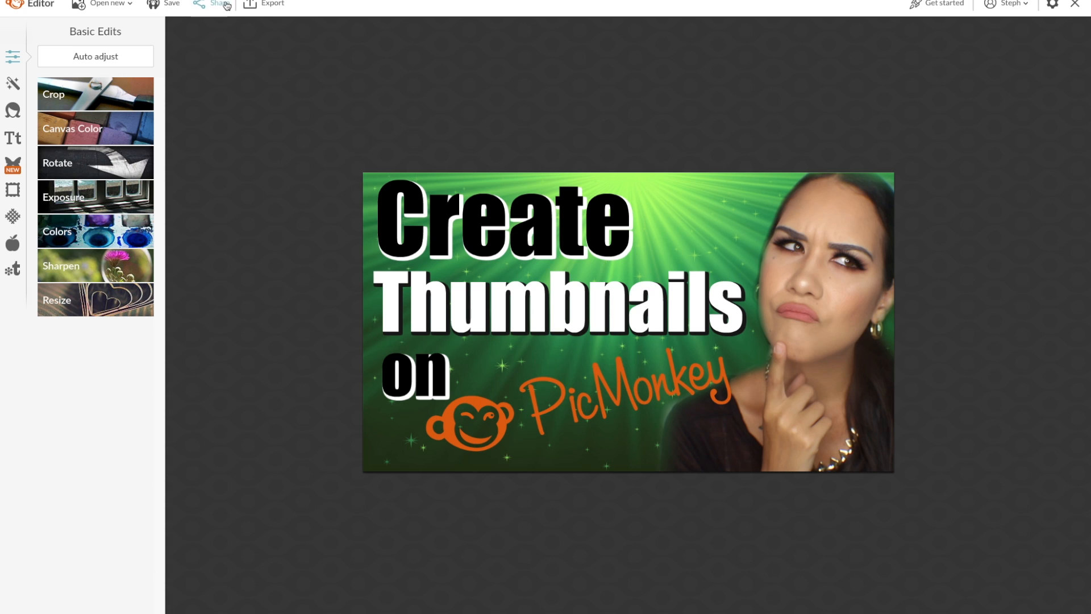
pyautogui.click(263, 4)
pyautogui.click(66, 565)
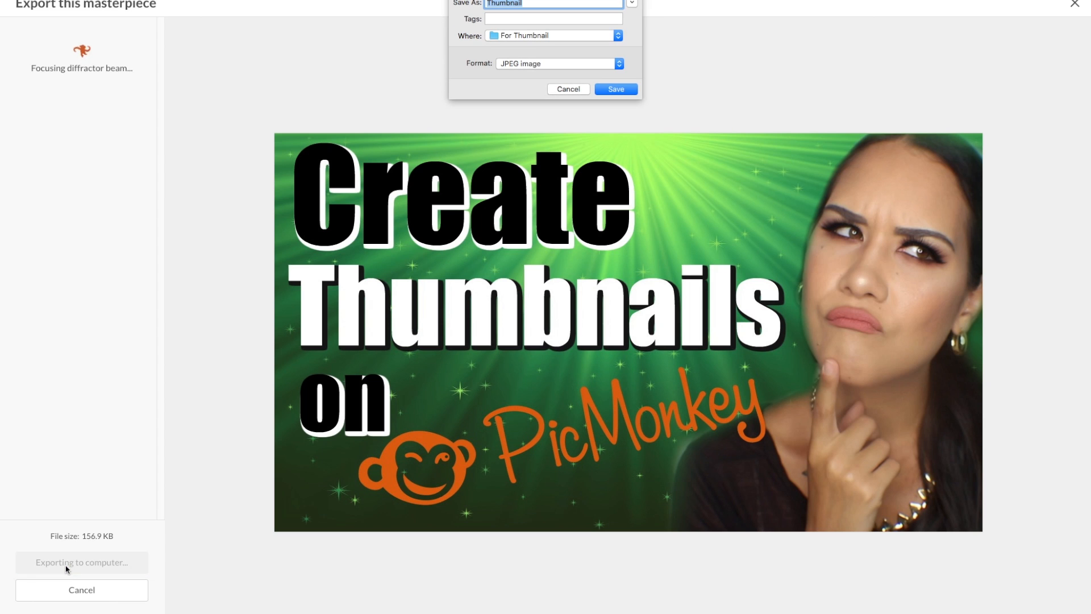
pyautogui.click(623, 89)
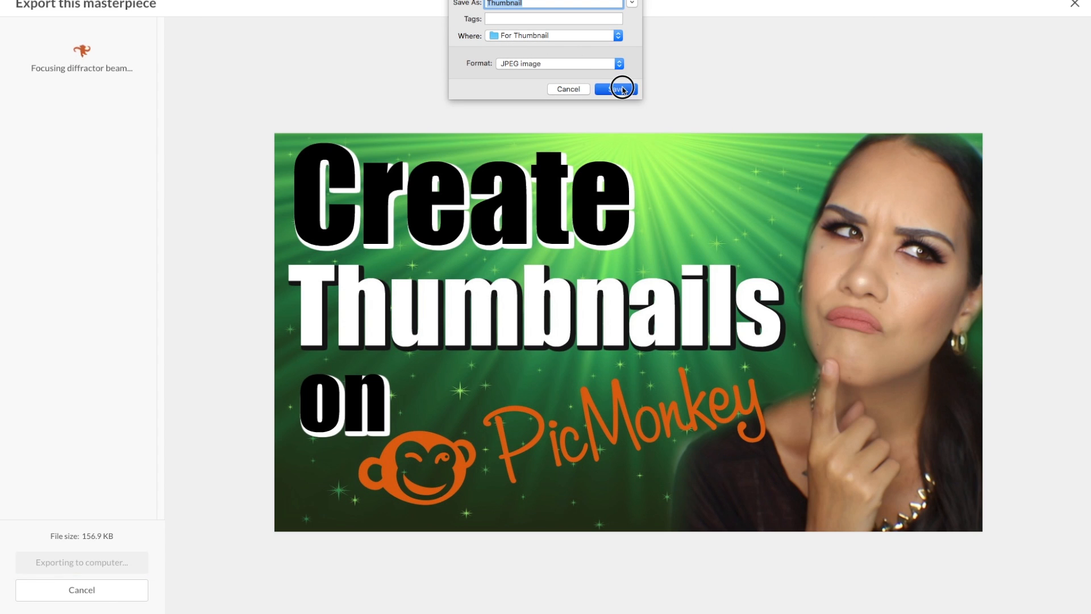